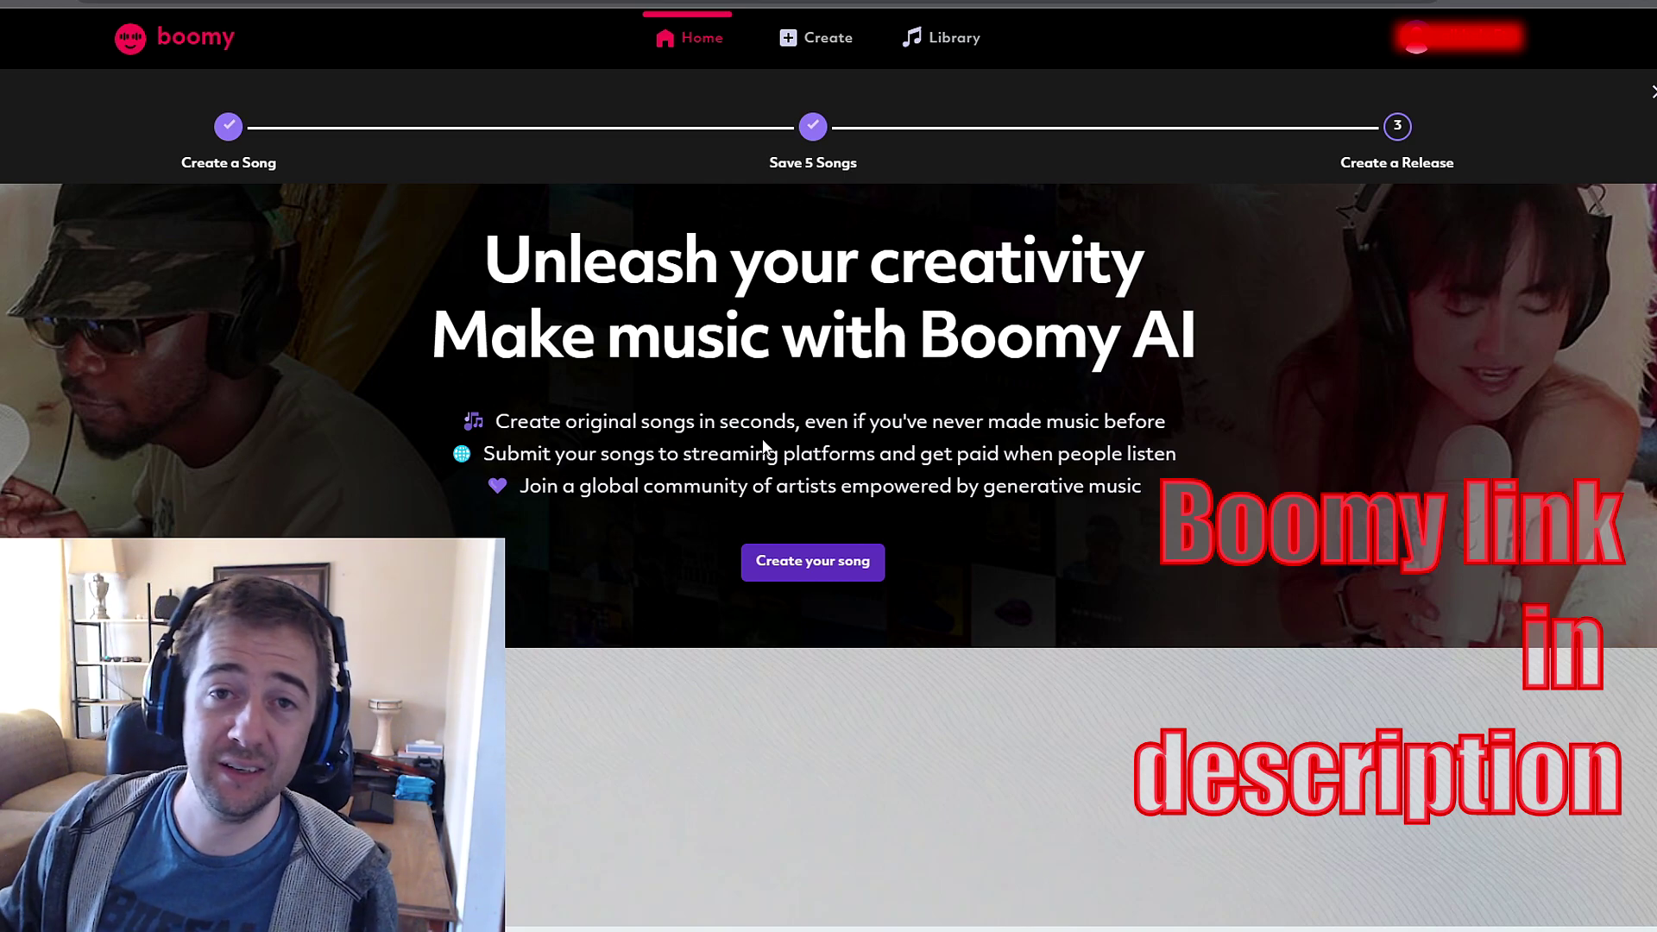
Audition the Hyperdrive and Vapor previews, and create an Electronic Dance song in the Hyperdrive style.
click(822, 564)
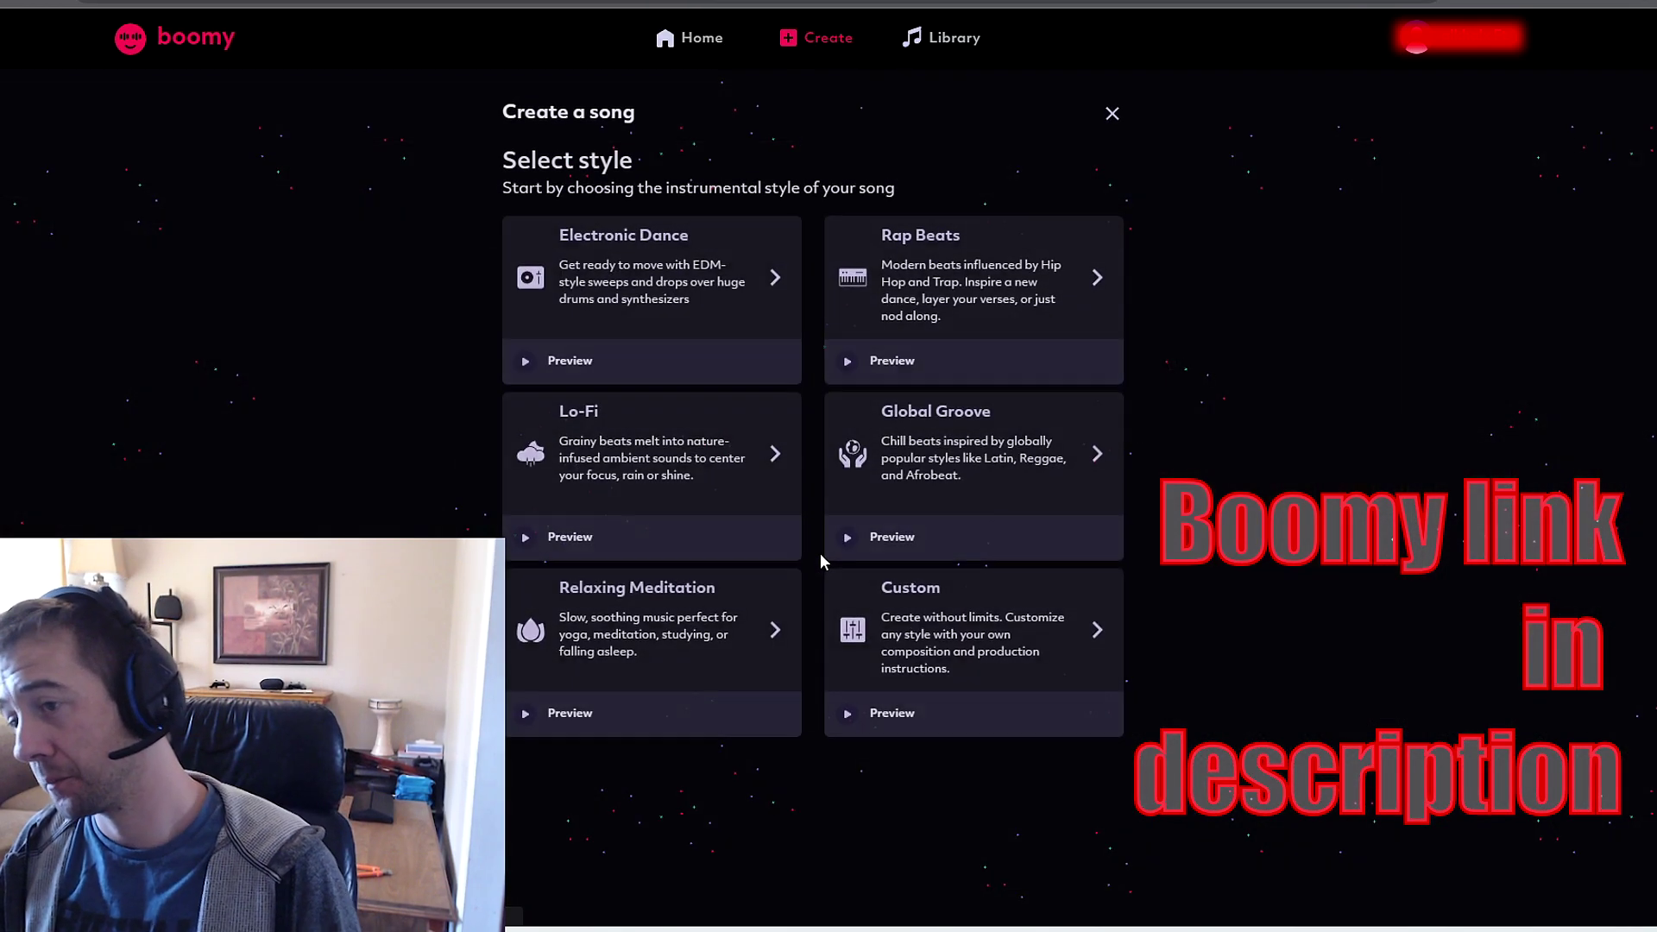
click(726, 283)
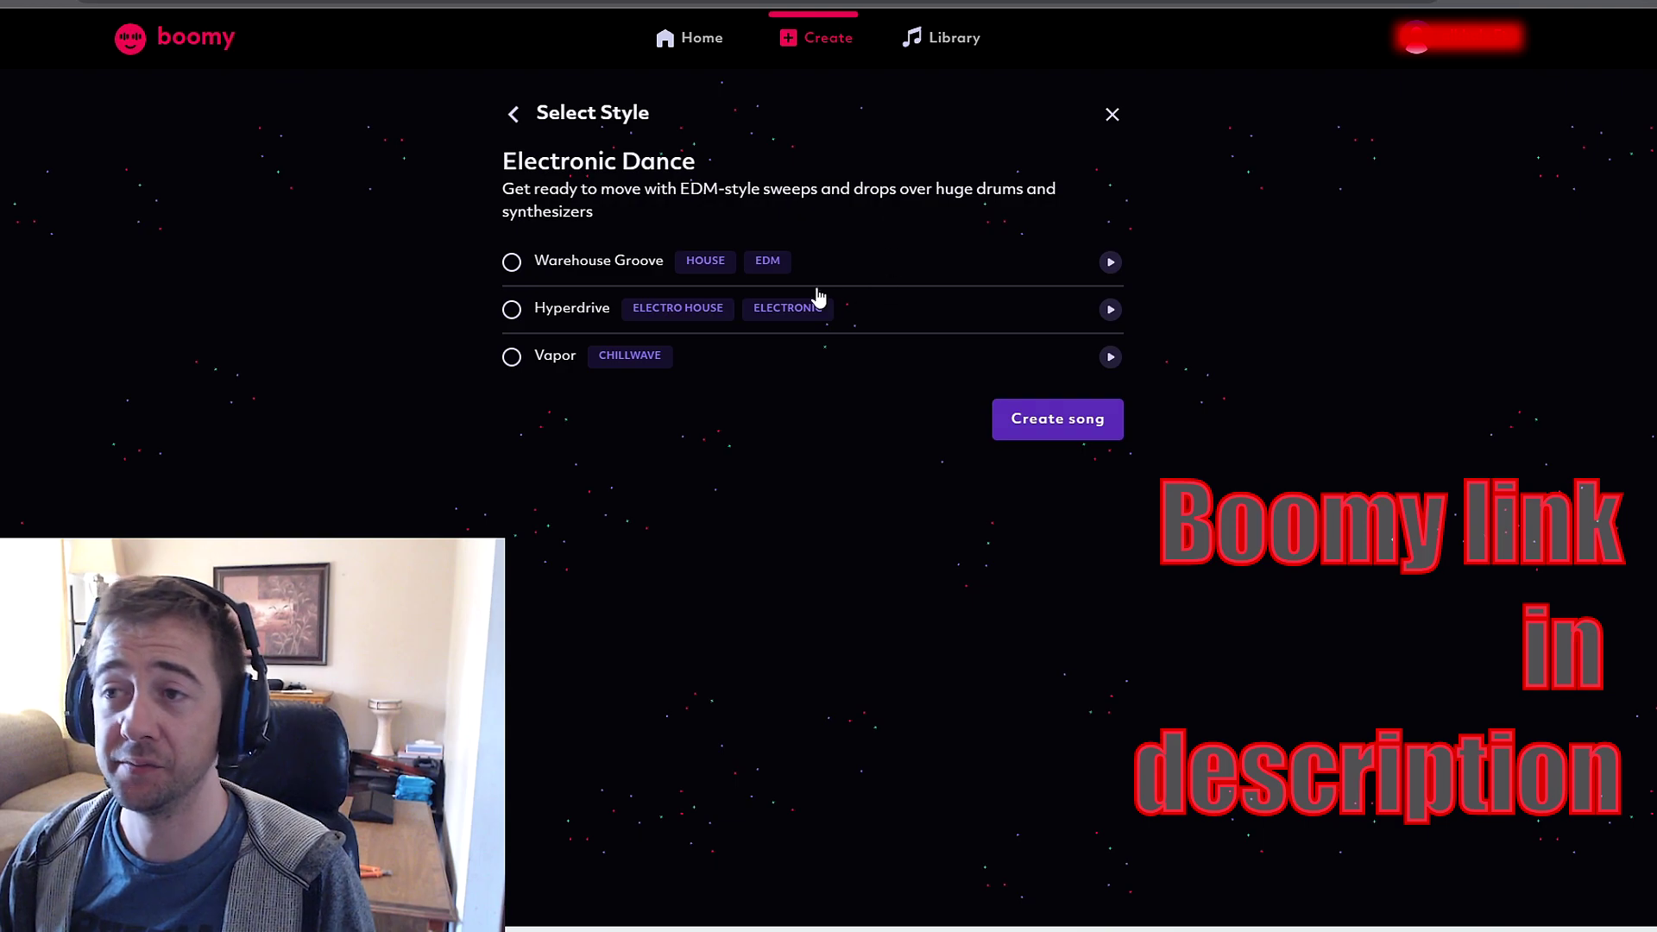
click(509, 308)
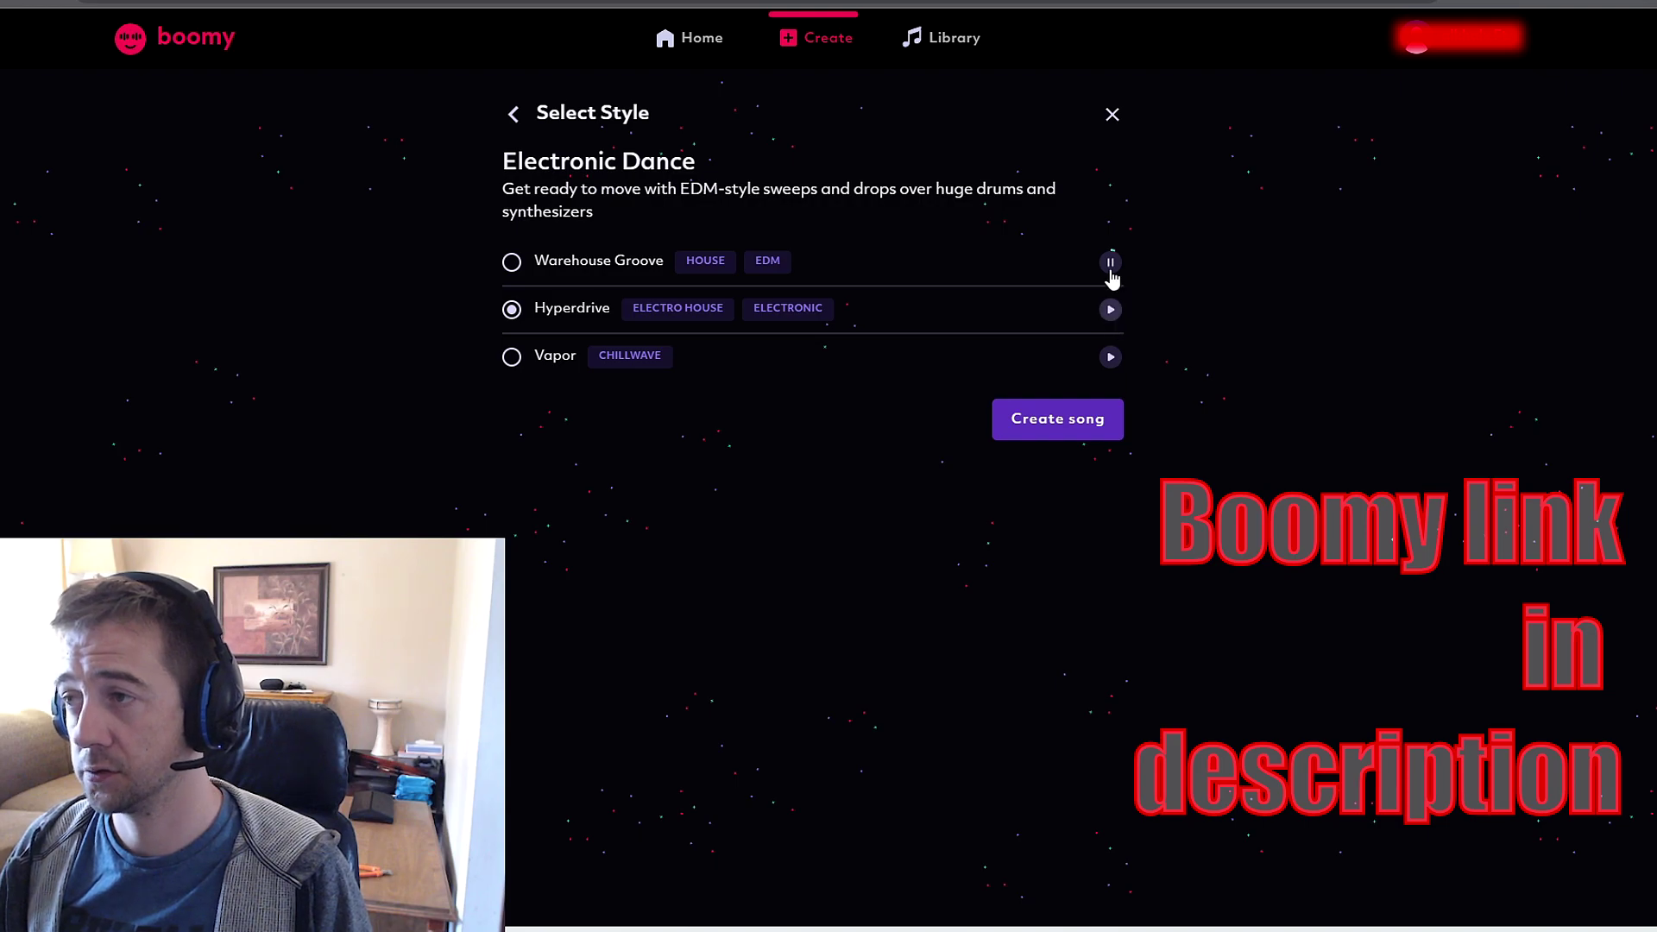
click(1109, 309)
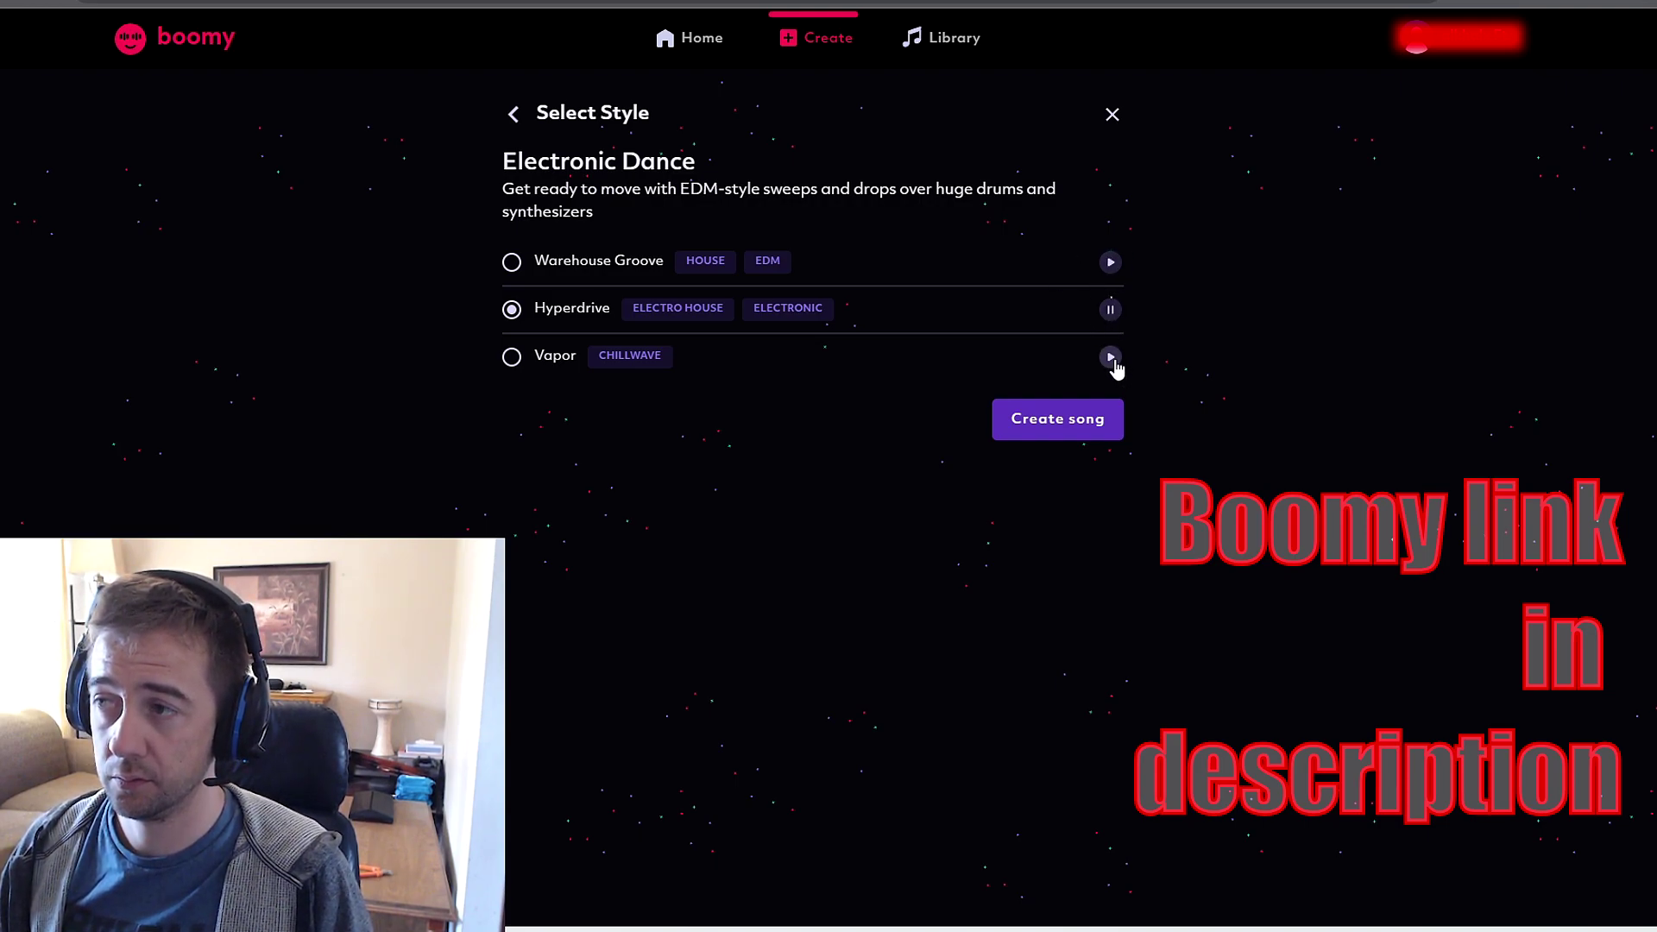
click(1112, 357)
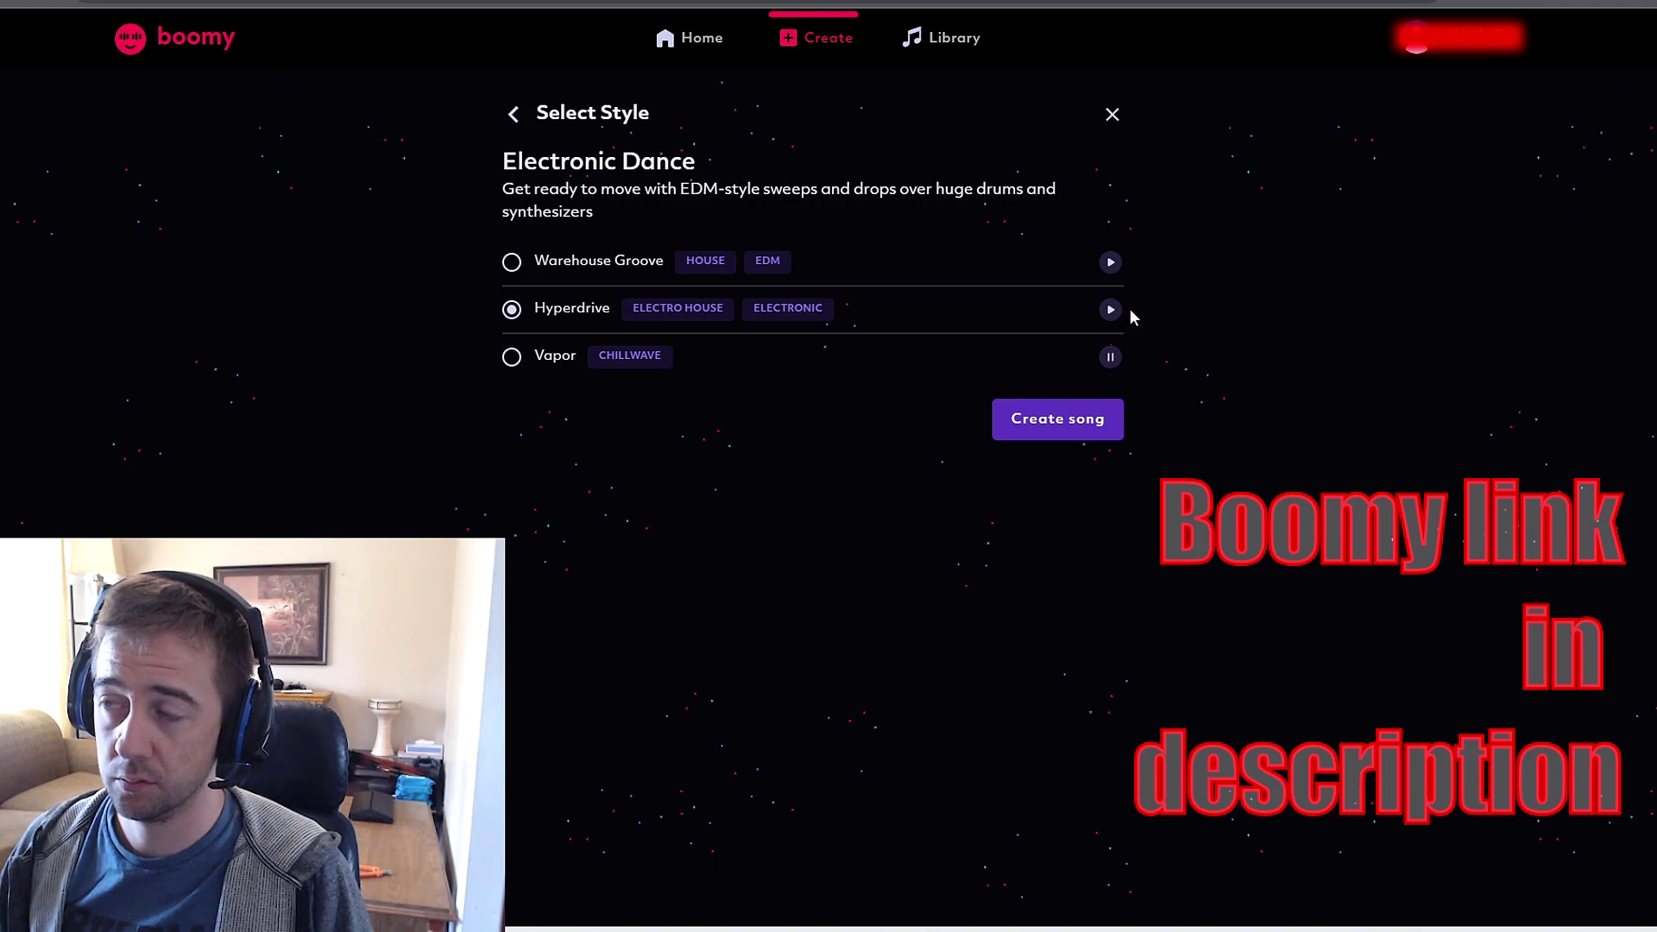
click(1111, 357)
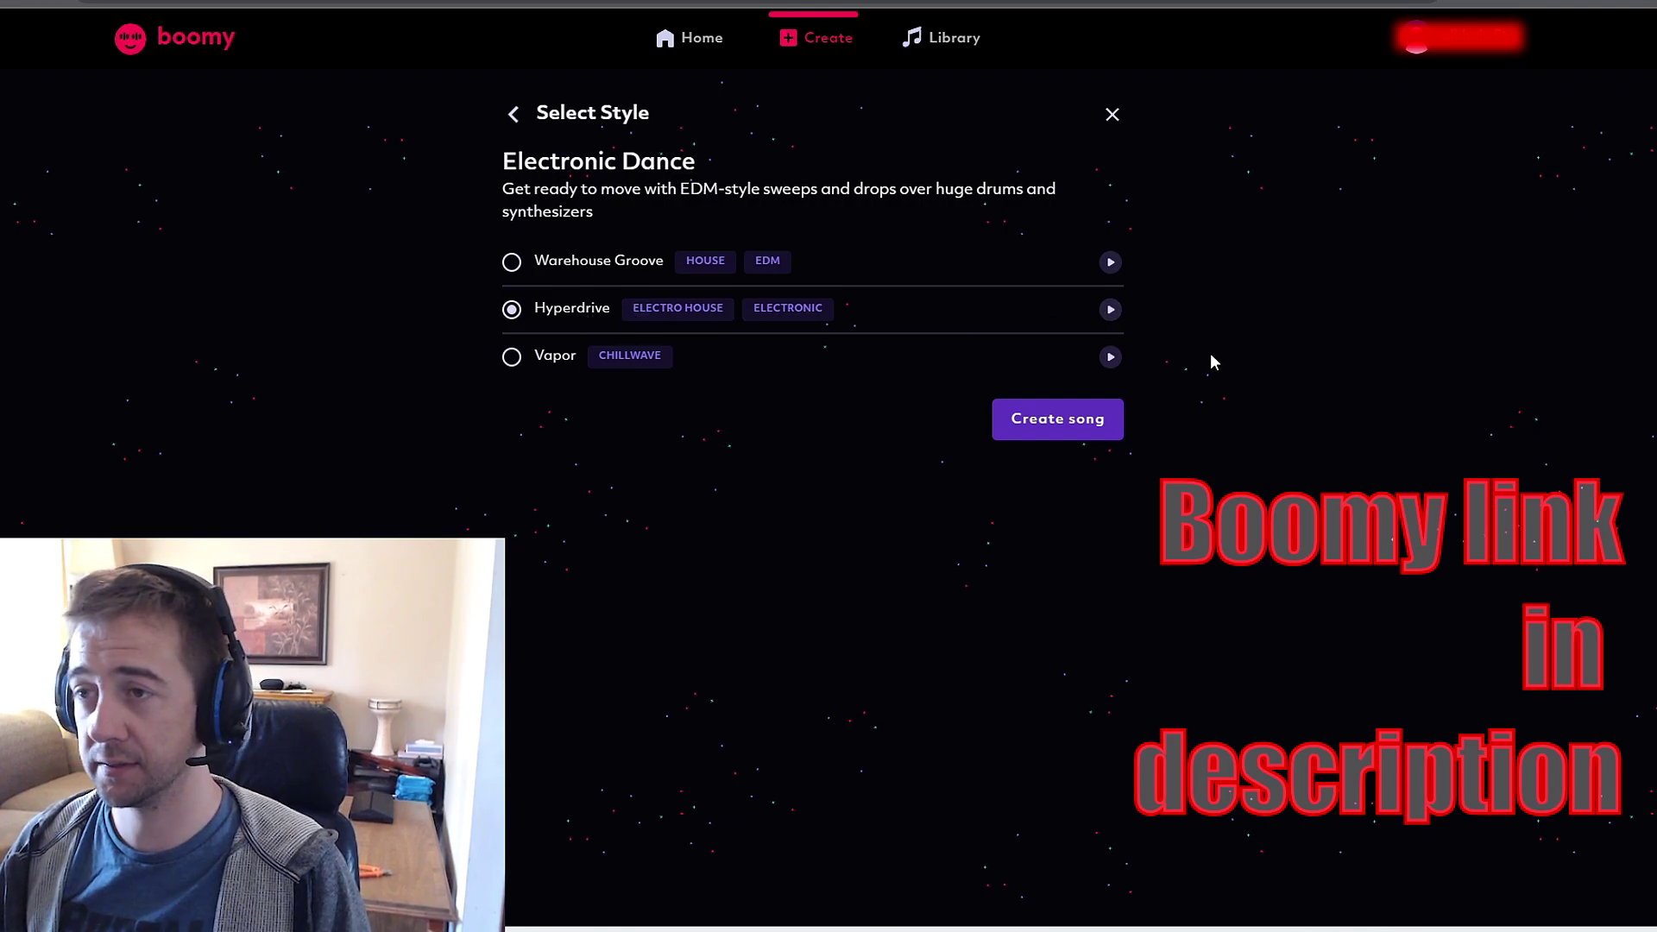
click(1045, 422)
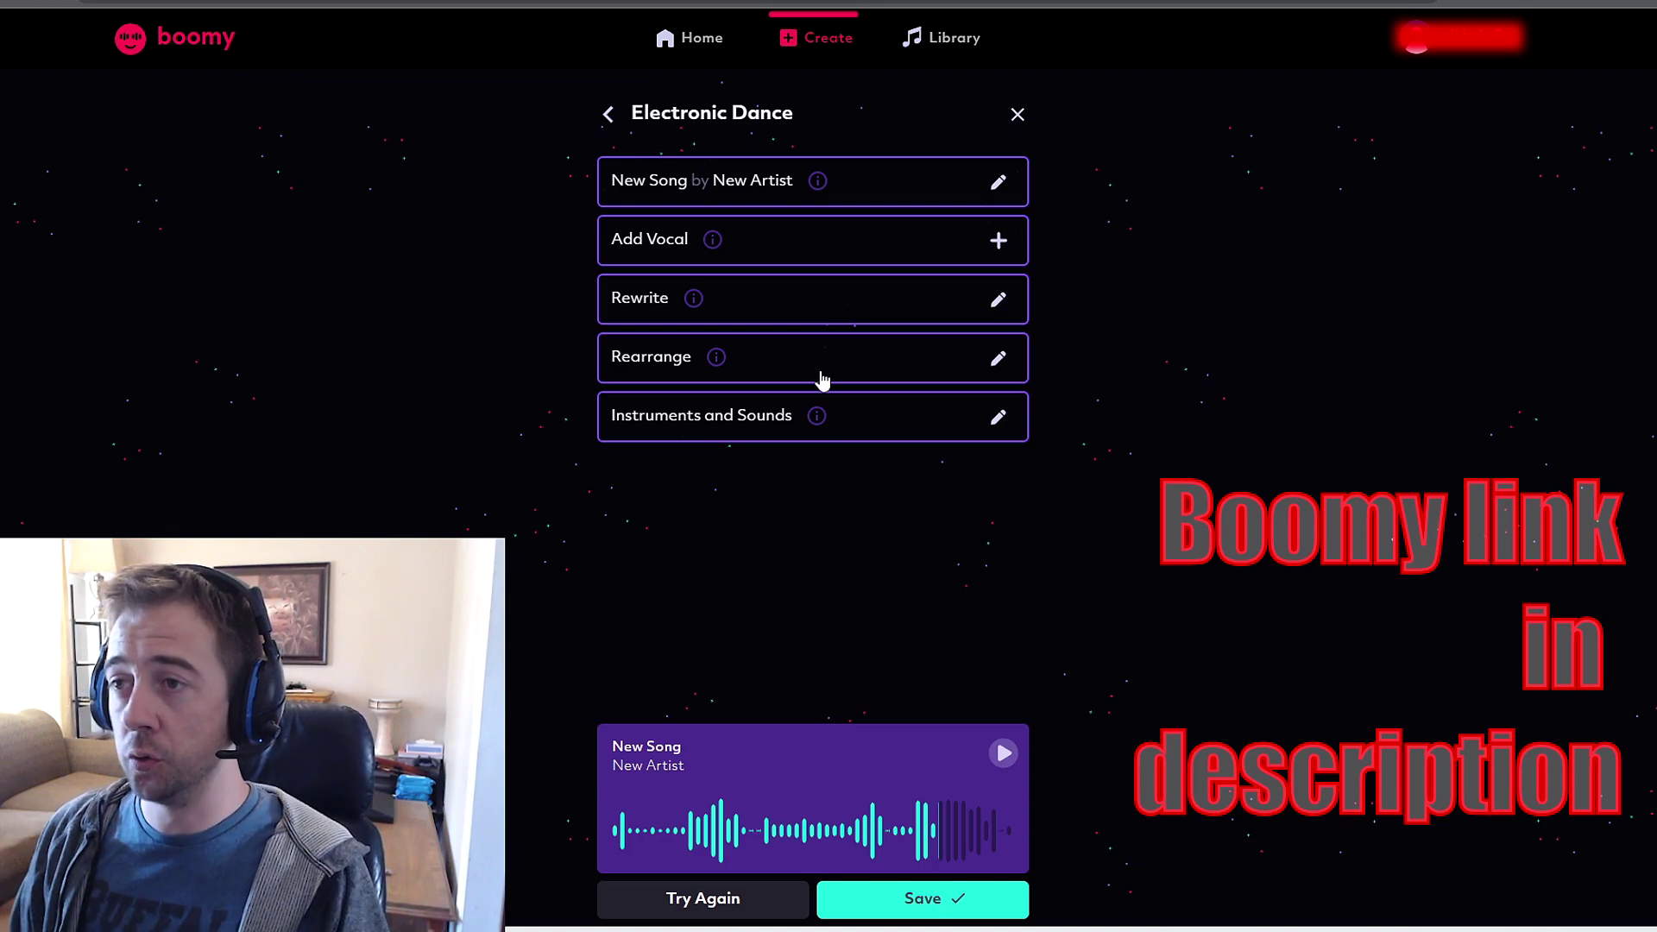
Look at the new song's section arrangement and return to the song options.
click(713, 356)
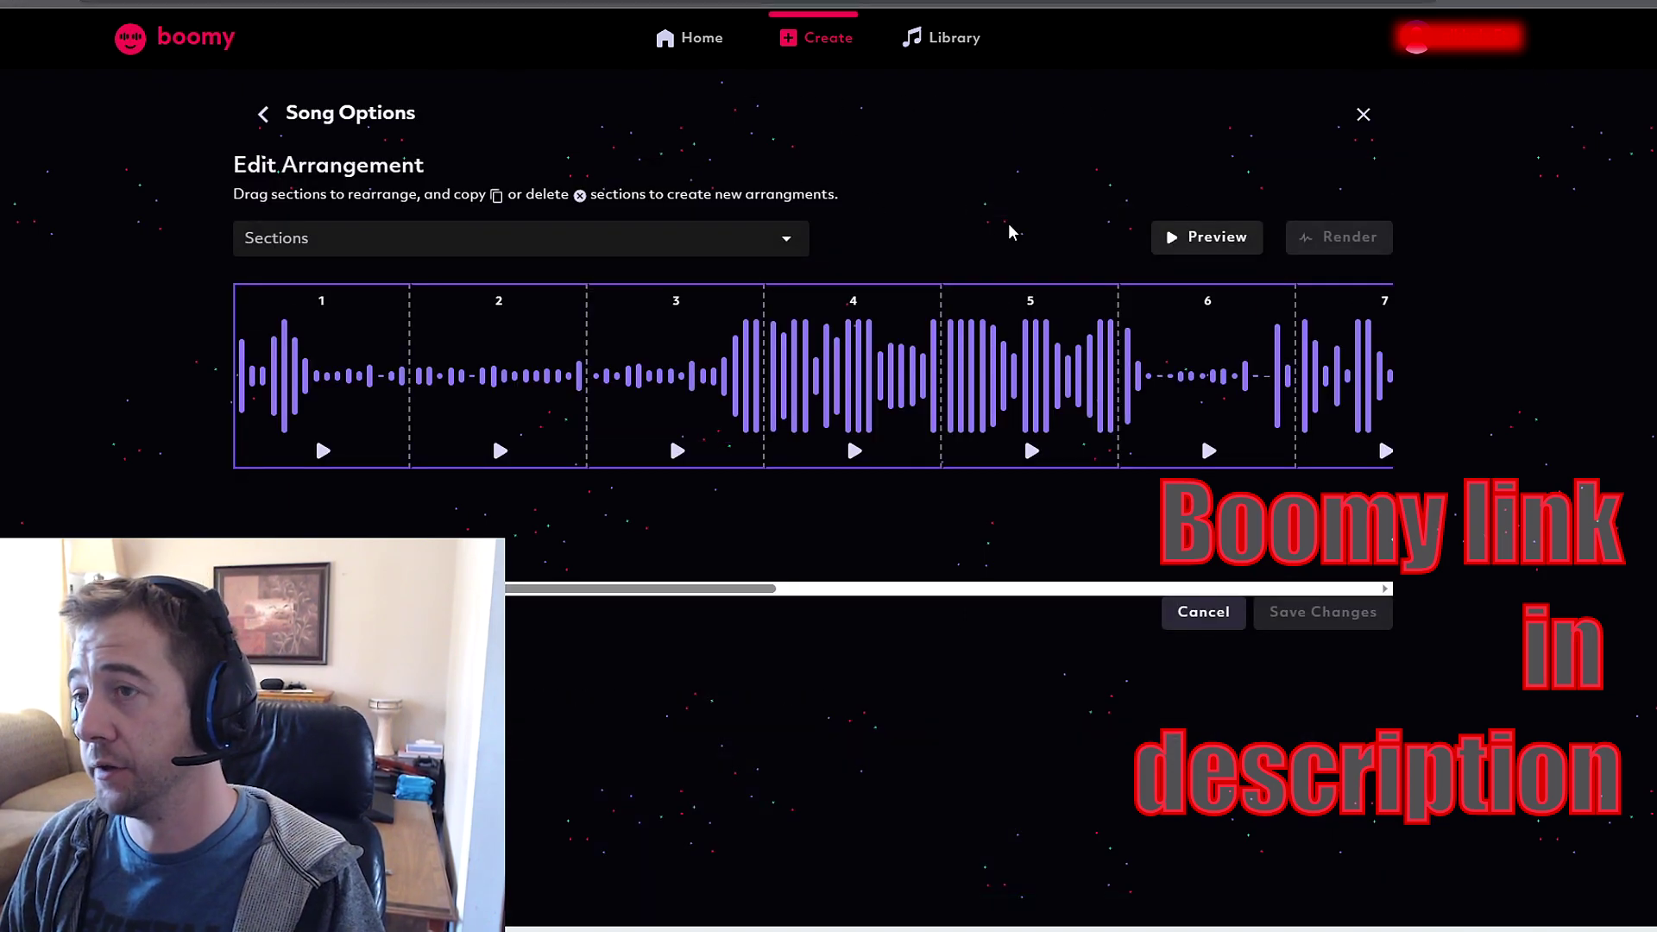
click(263, 114)
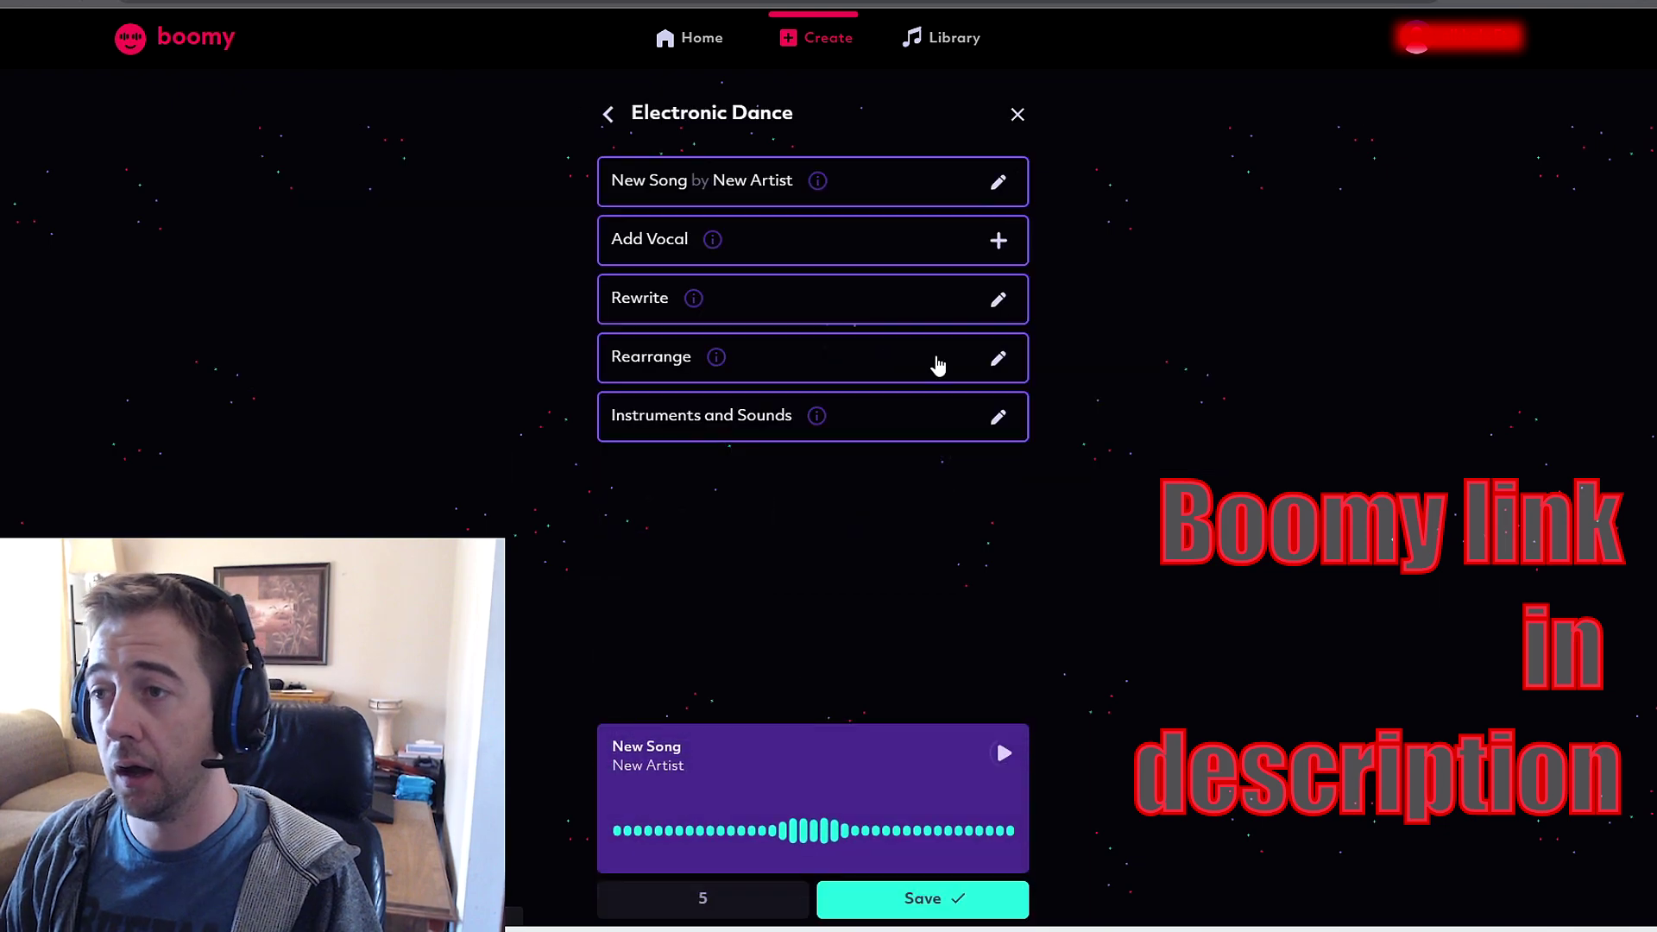
Browse the instrument options in the song's Instruments and Sounds settings, and set the drums to Trap 808.
click(785, 416)
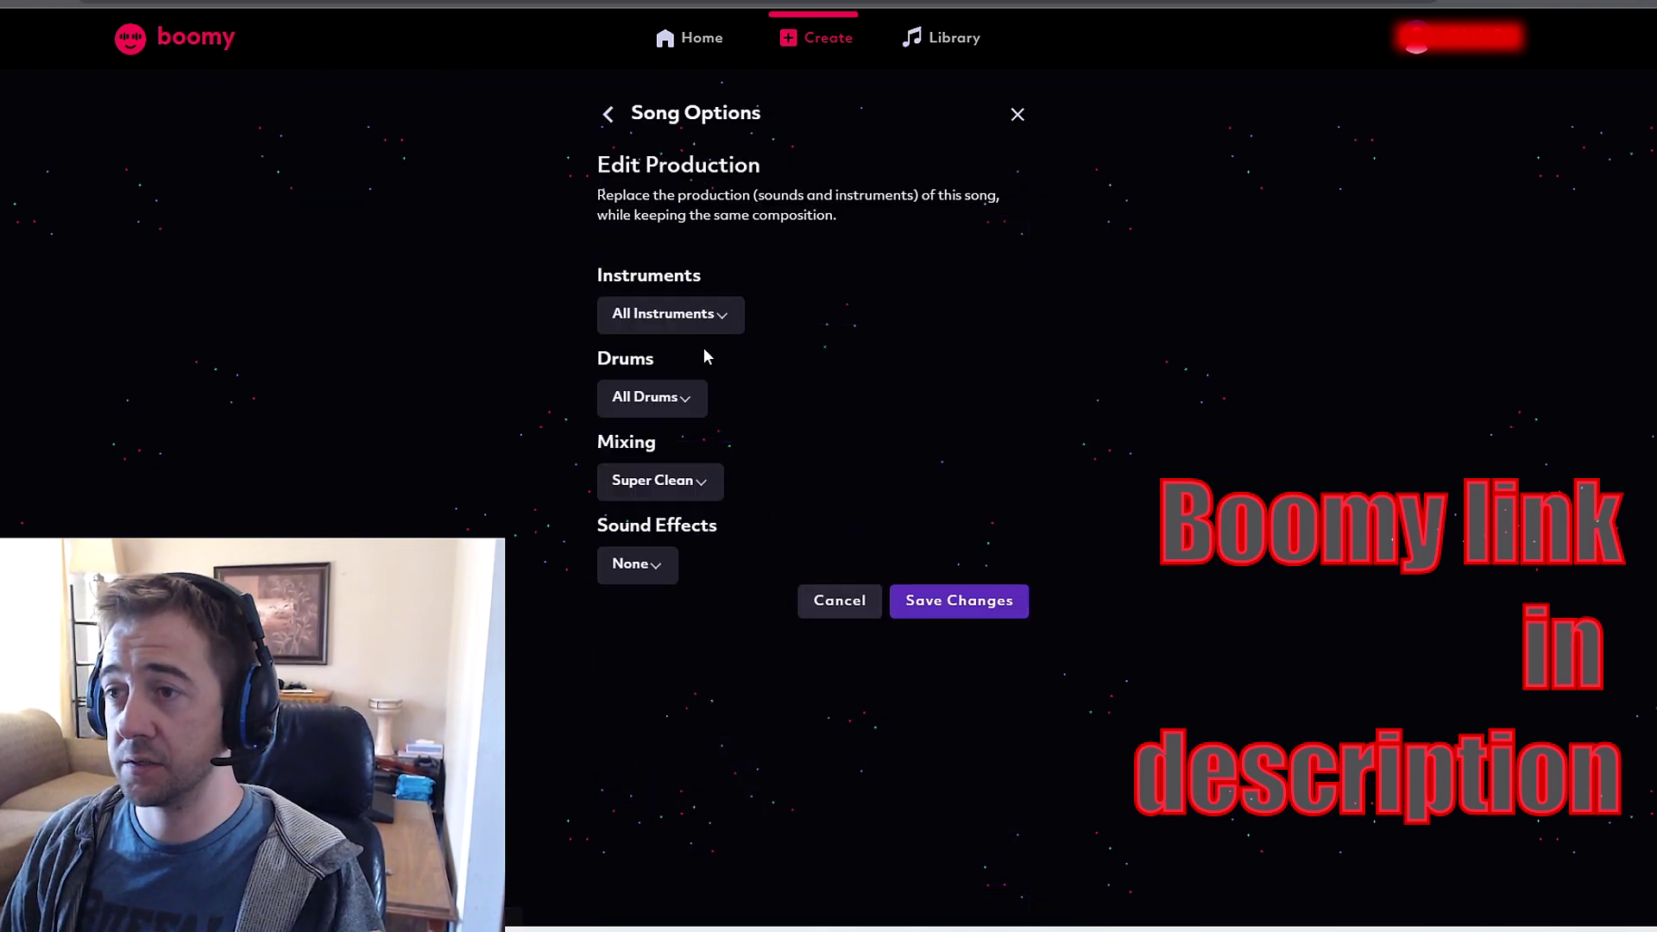
click(736, 319)
scroll(749, 432, down, 5)
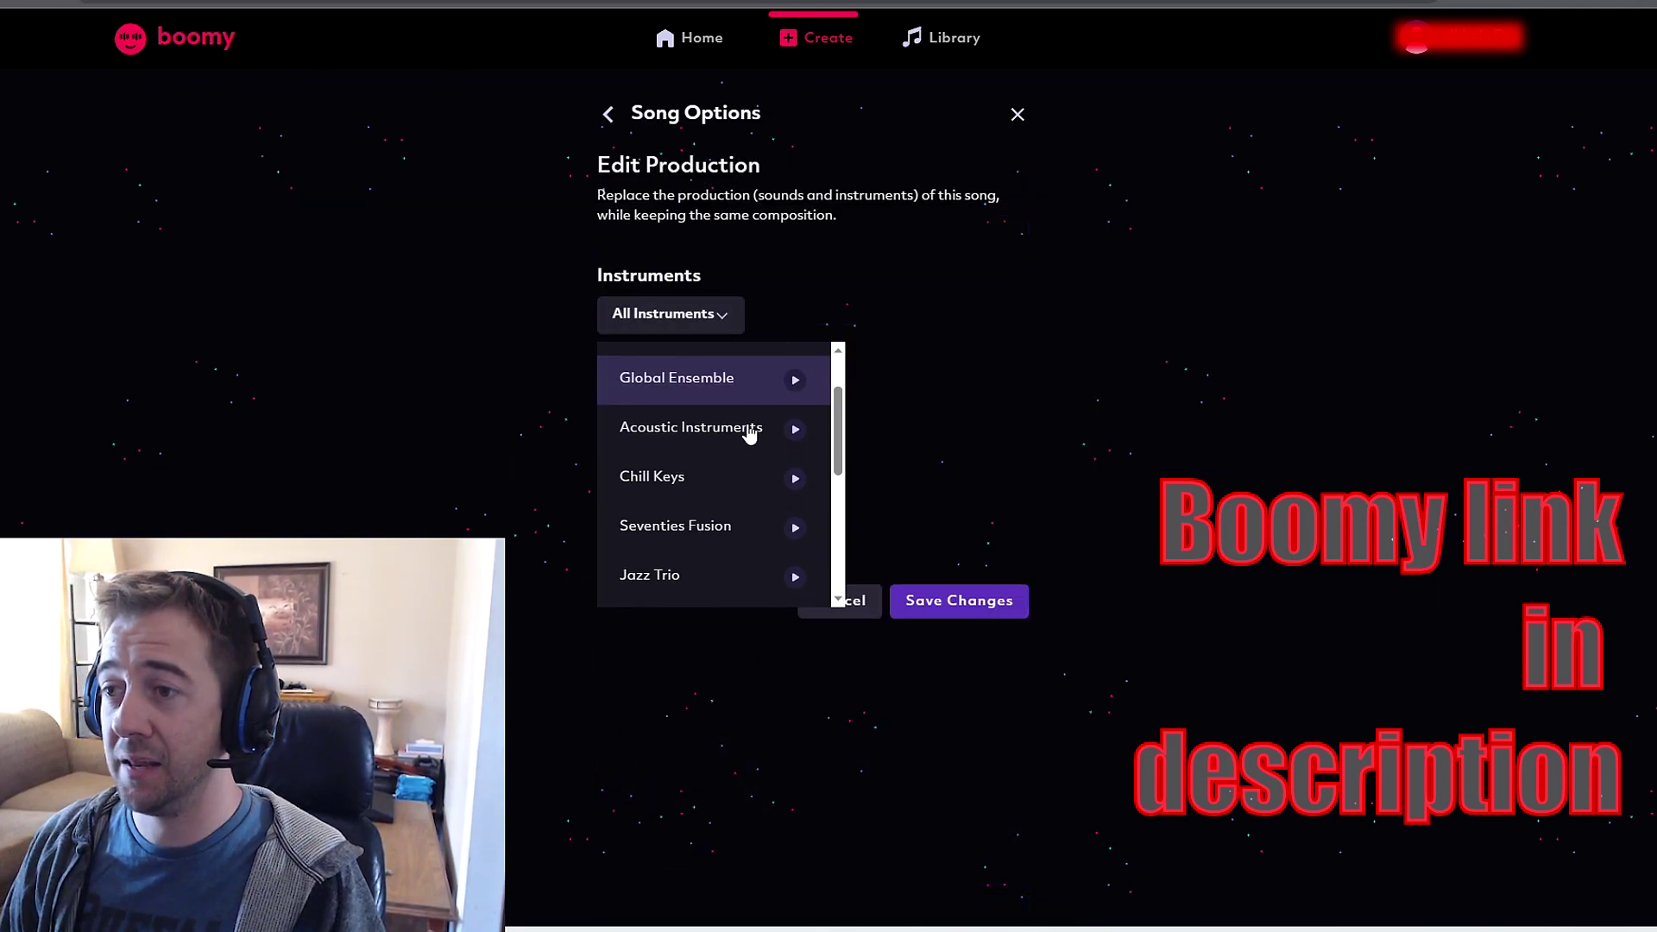
click(1098, 381)
click(676, 407)
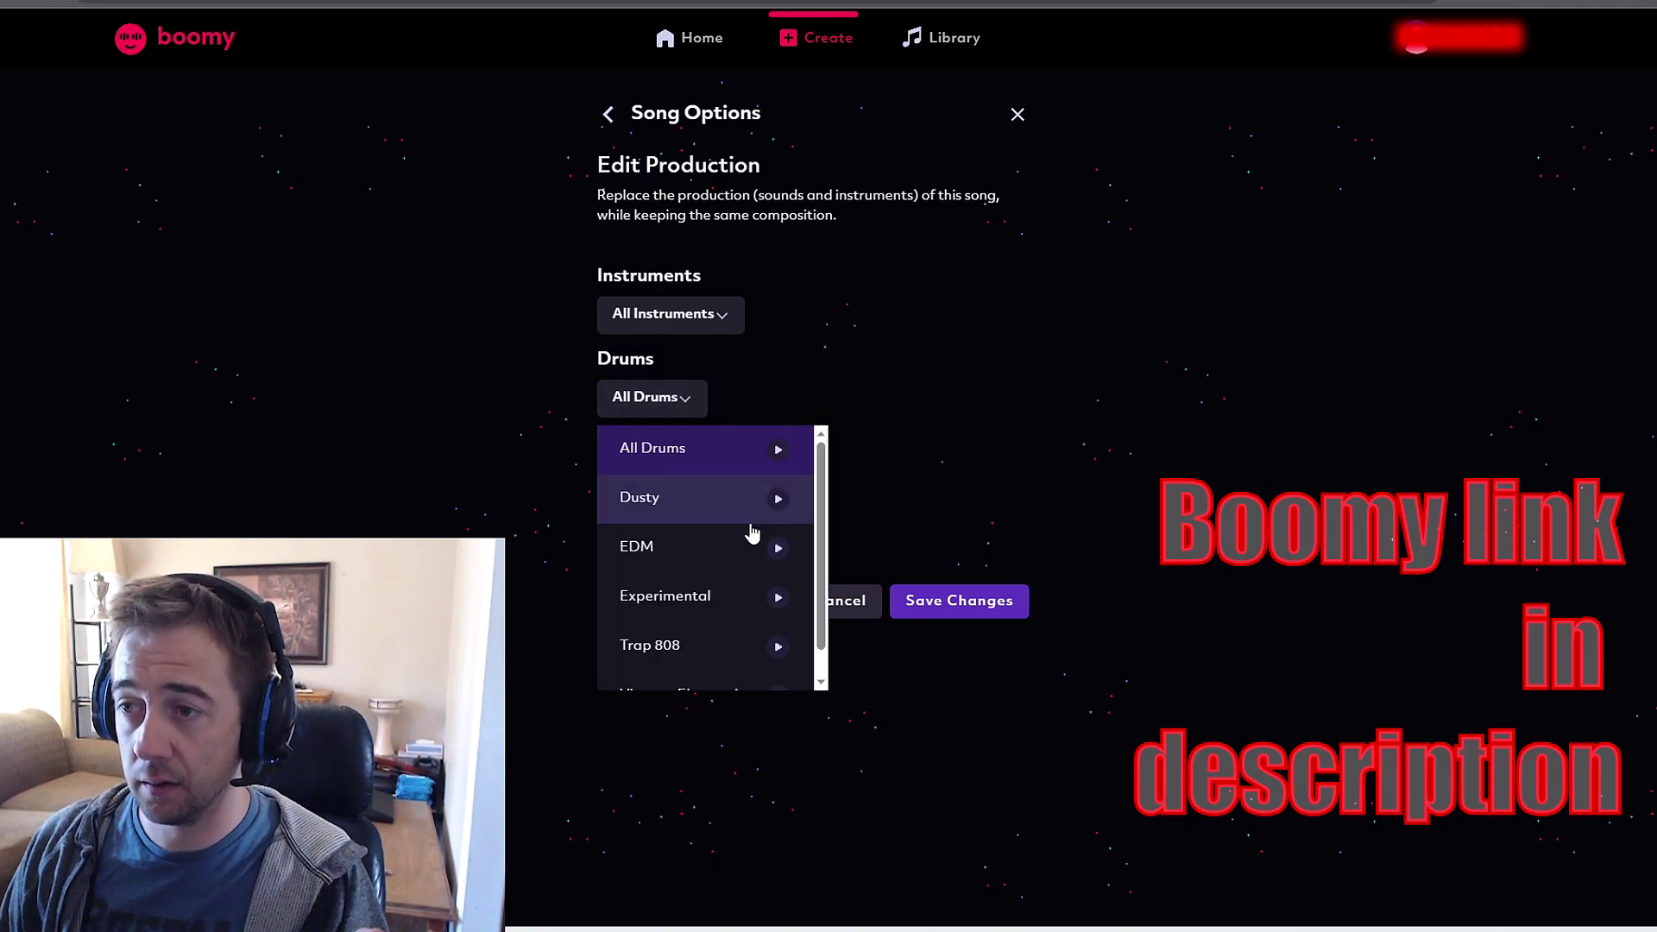
scroll(751, 531, down, 1)
click(763, 616)
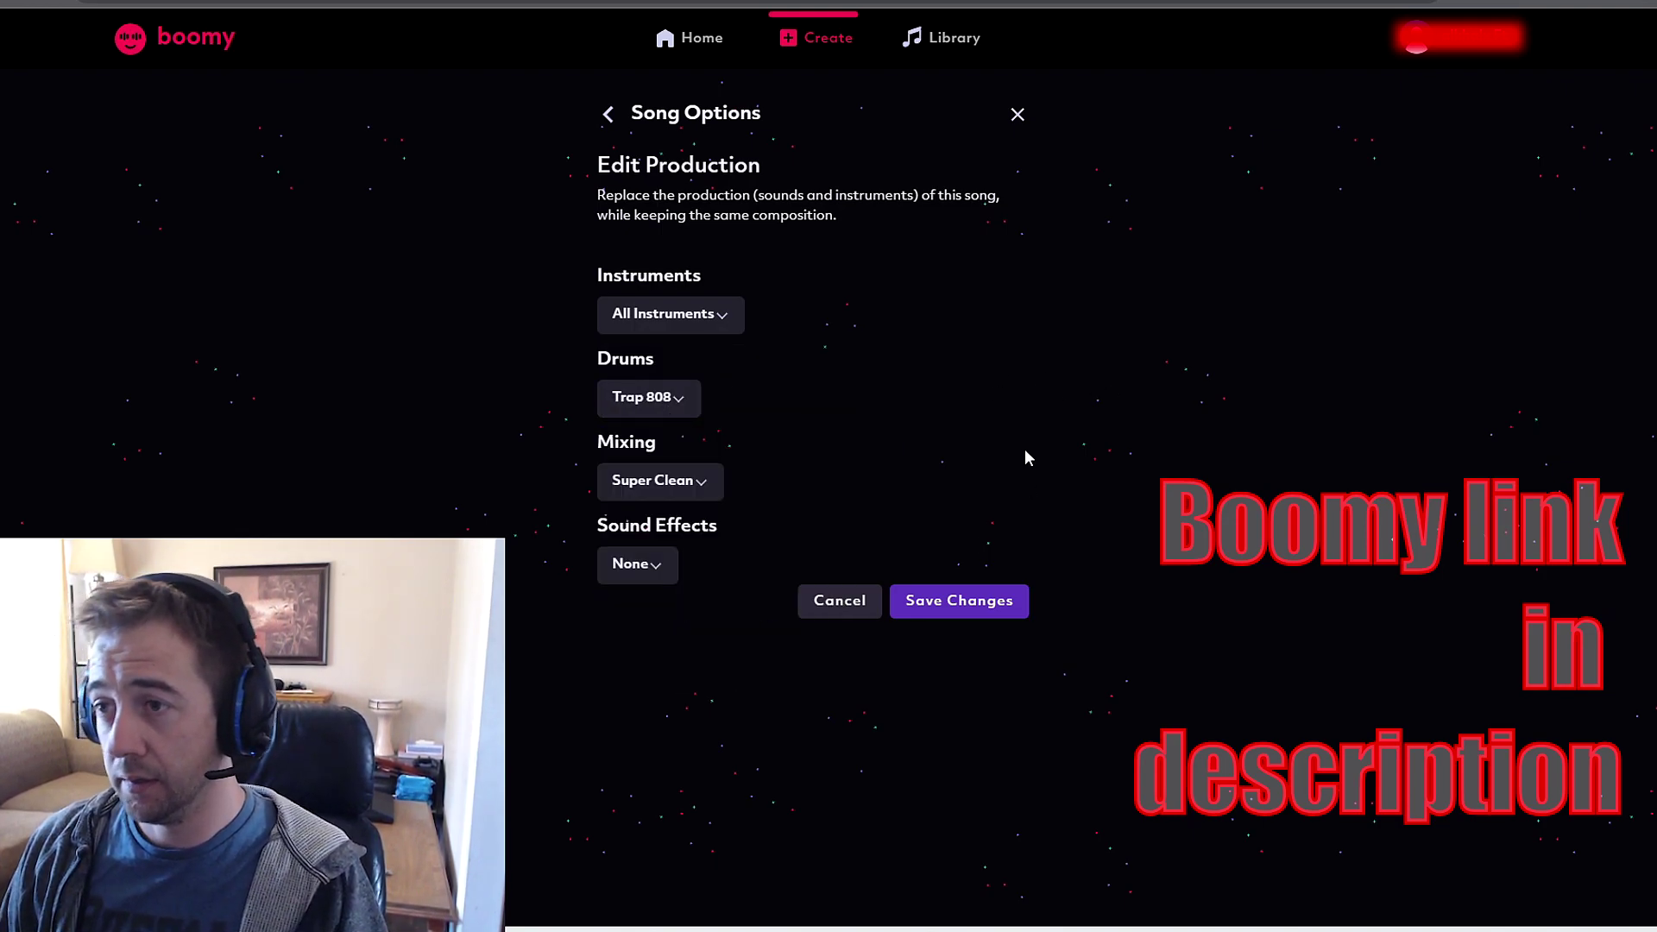
Set the song's mixing to Montreal and save the production changes.
click(692, 483)
scroll(743, 600, down, 3)
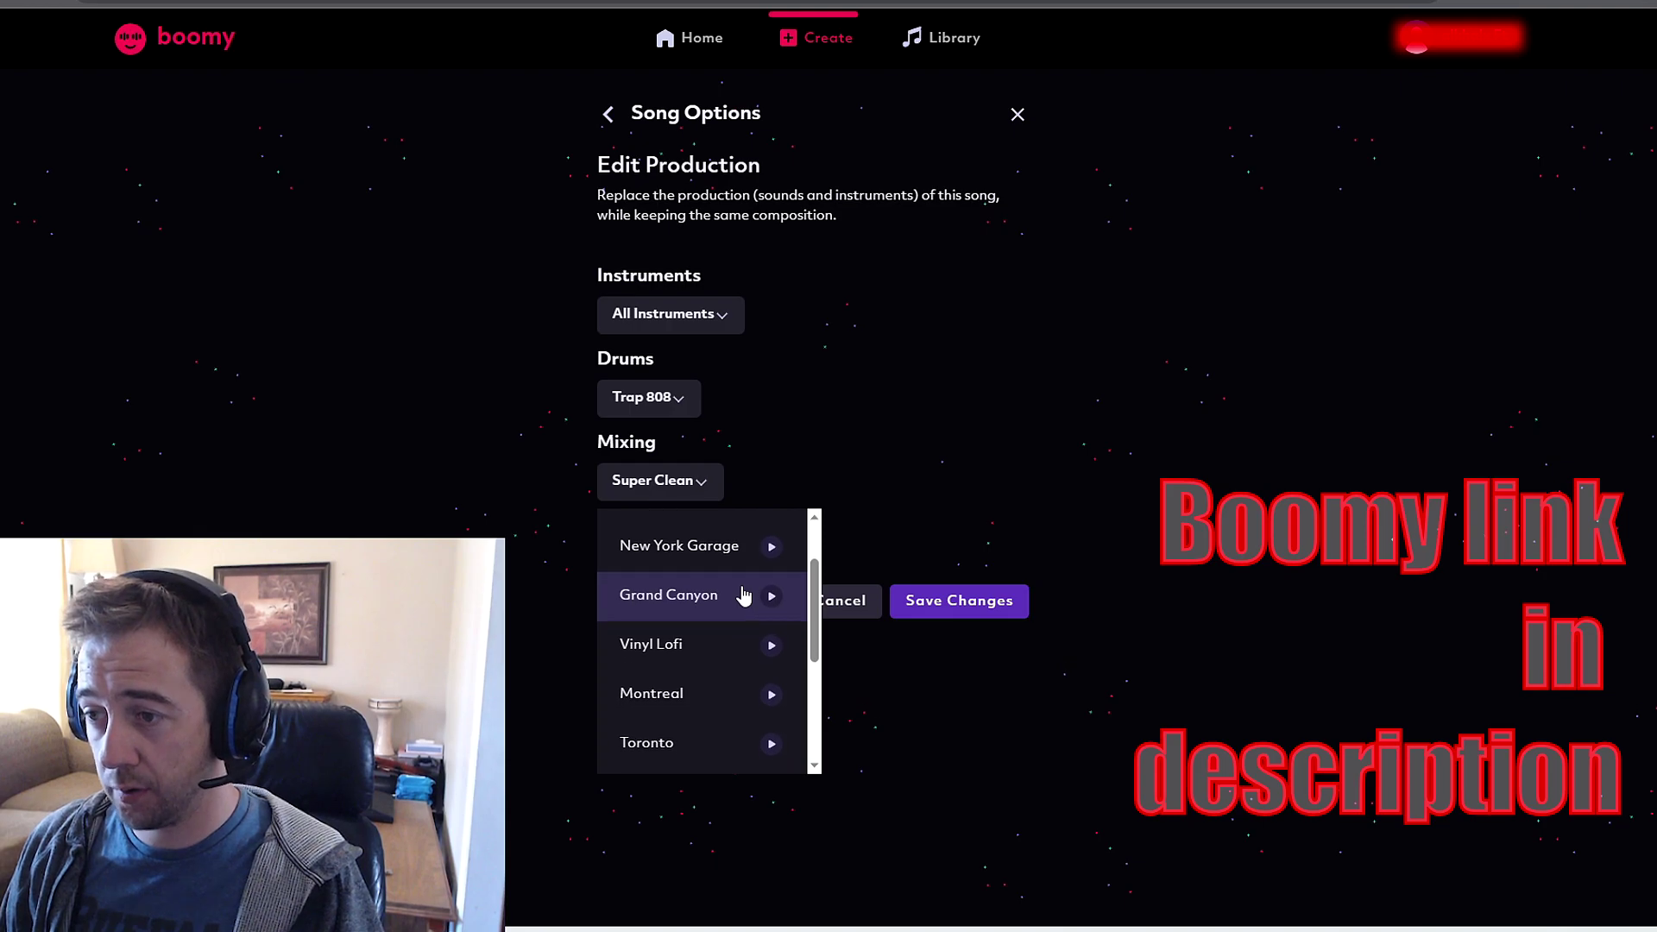
scroll(685, 587, down, 3)
scroll(742, 643, up, 4)
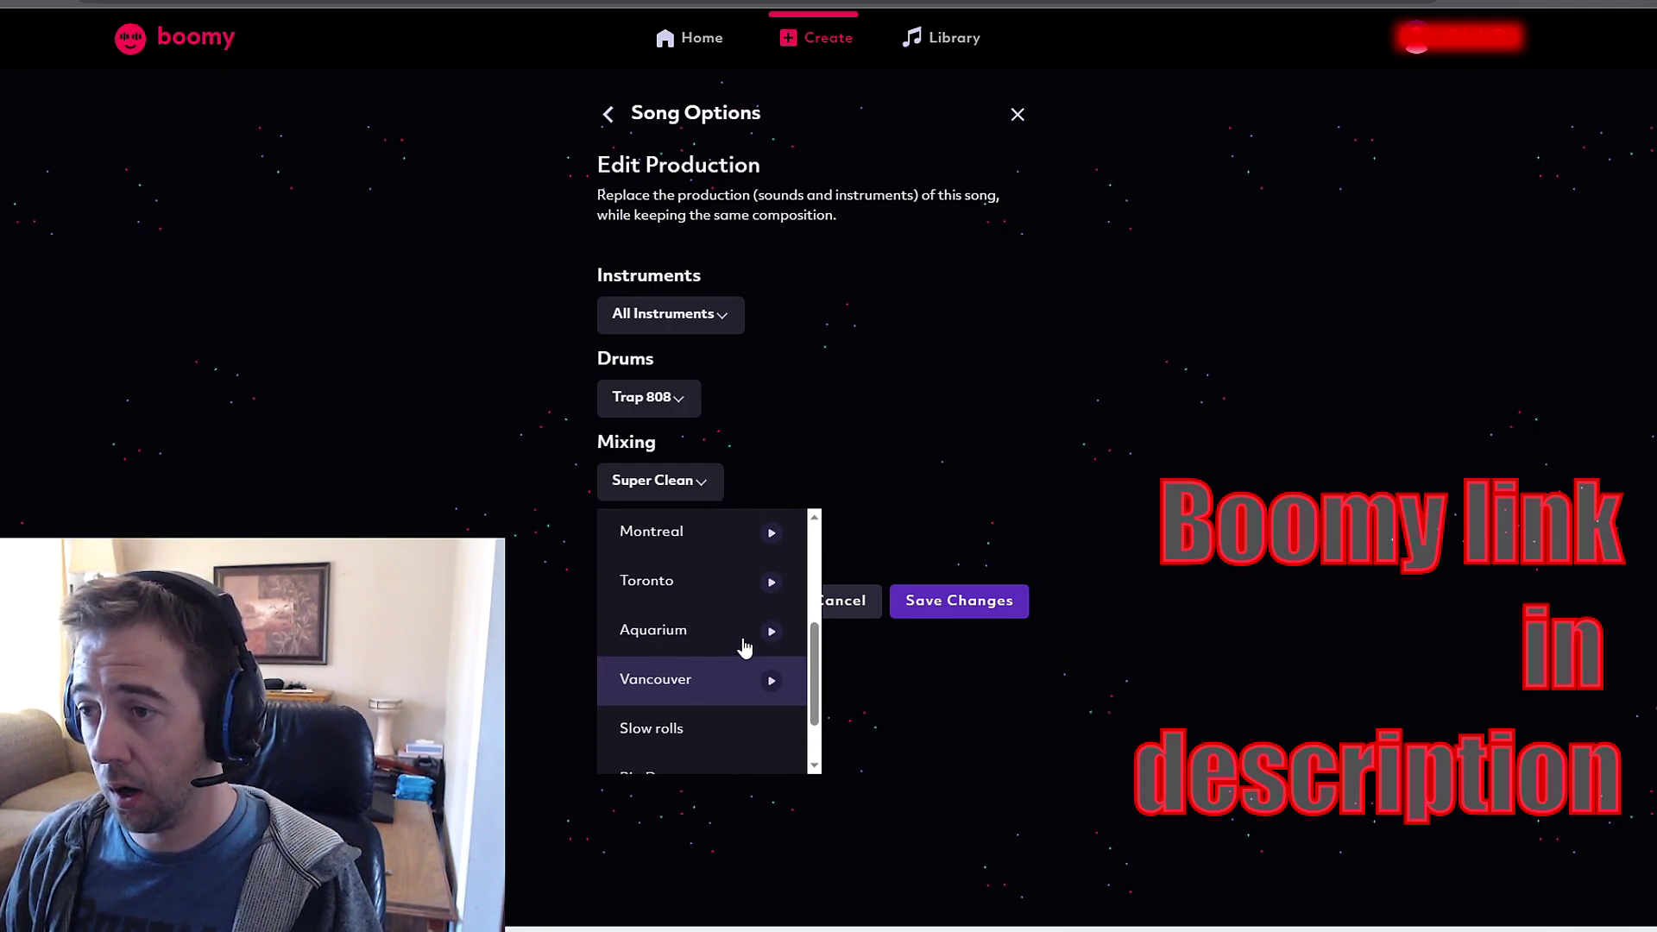
click(738, 645)
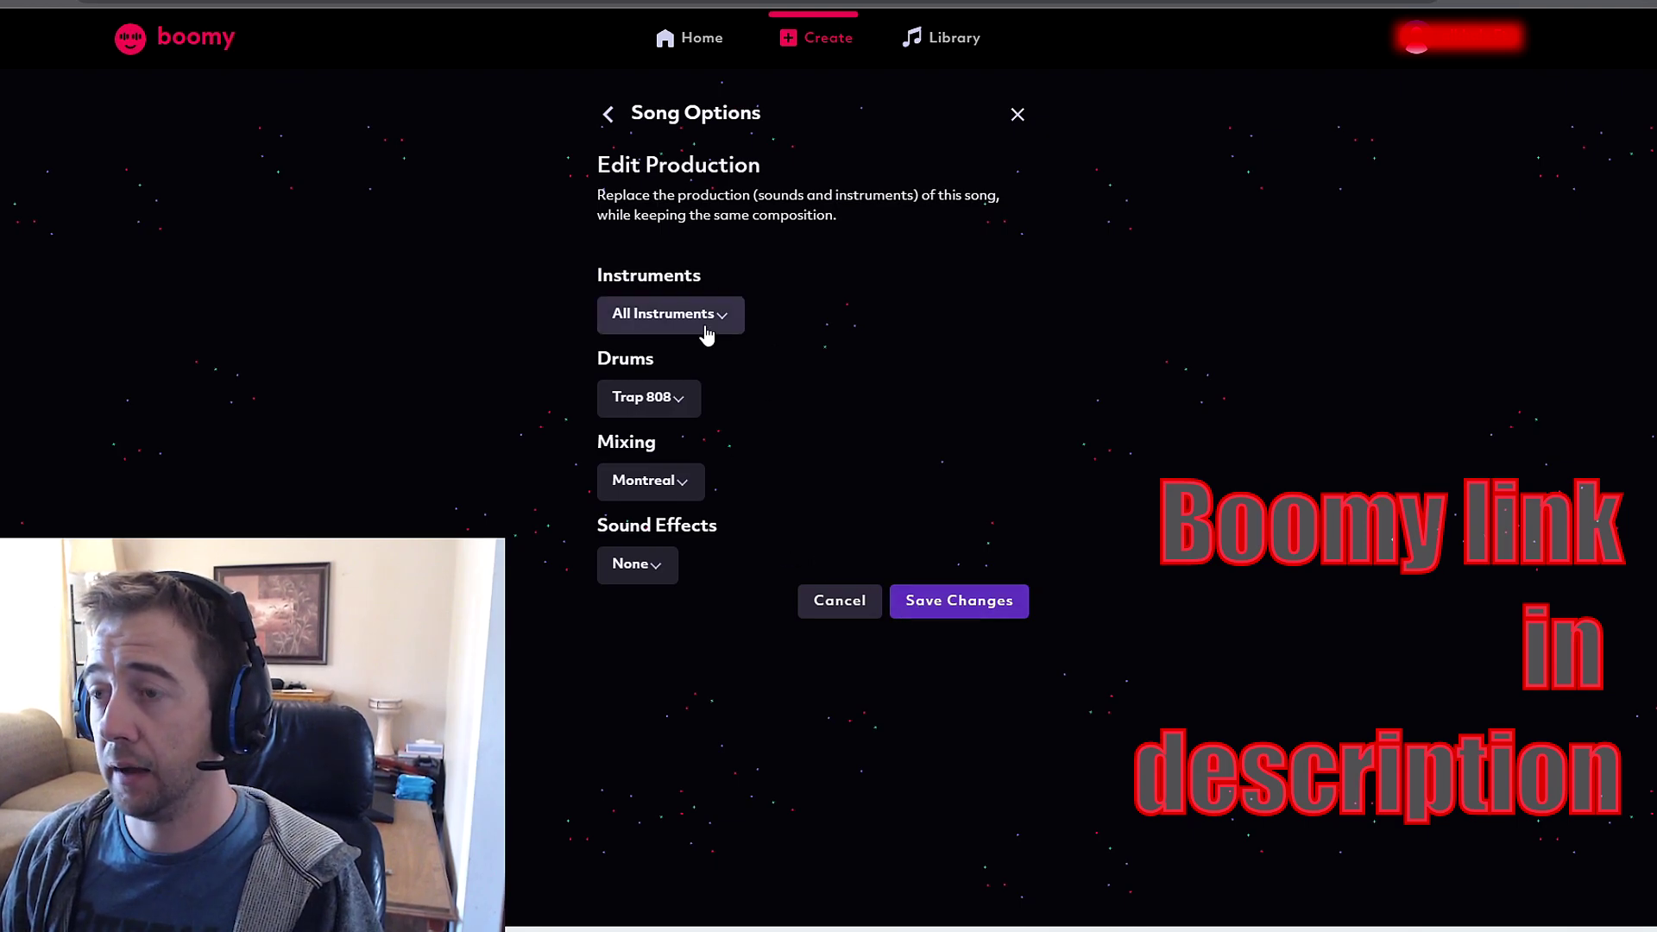
click(923, 611)
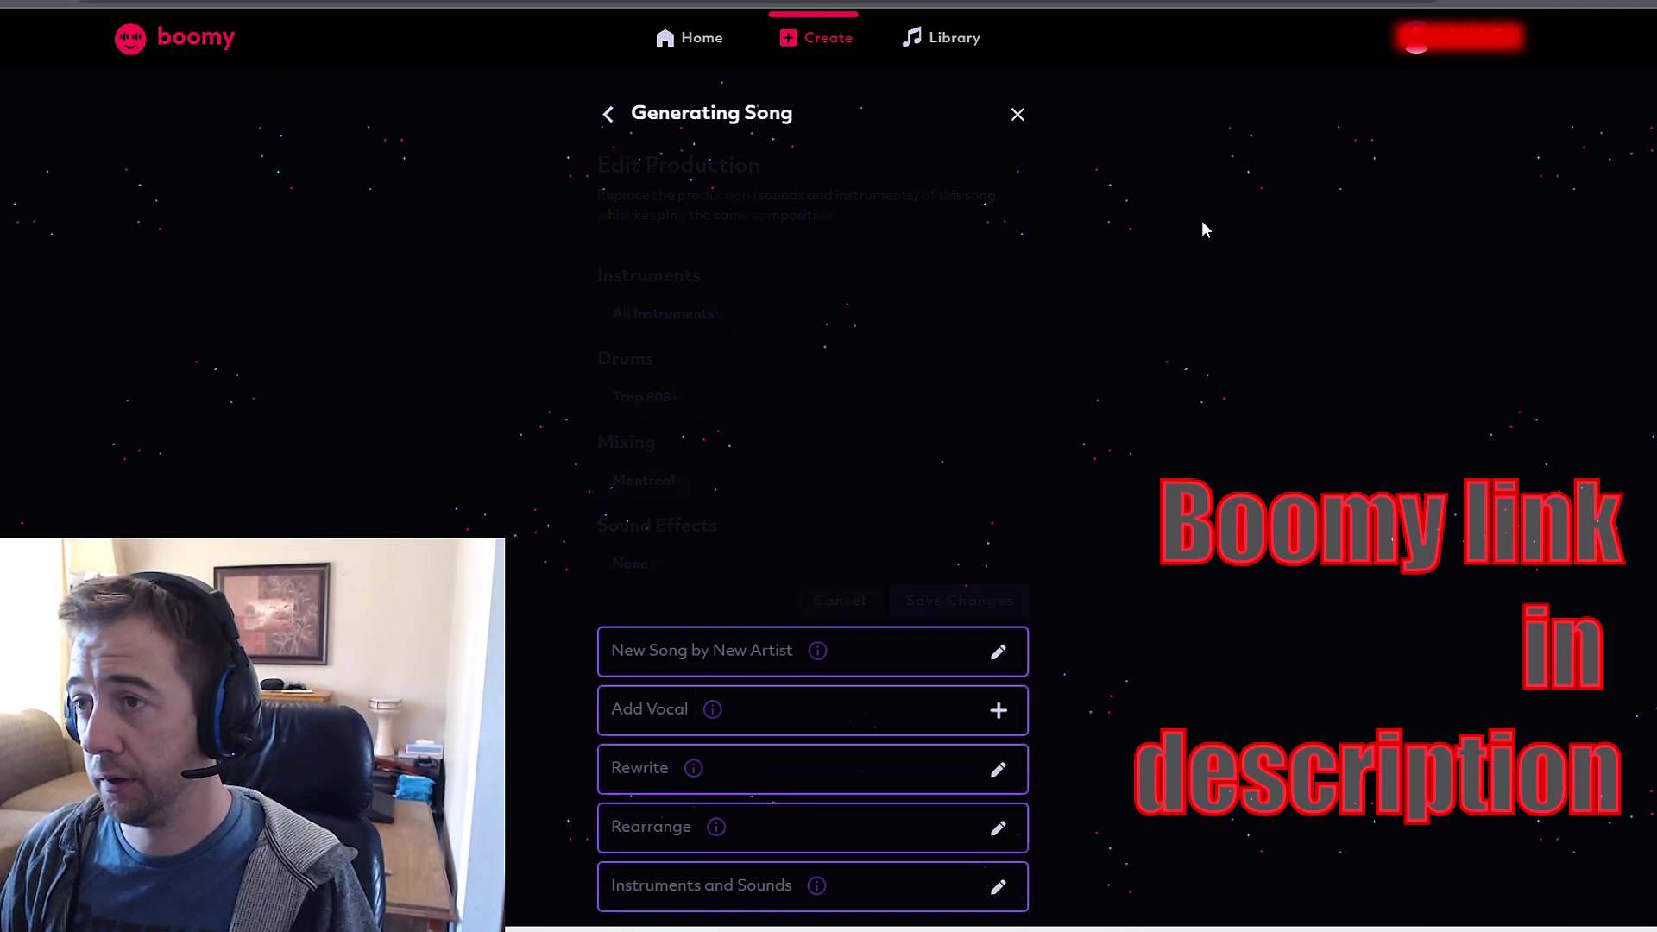
Pause the regenerated song and open its arrangement for editing at the final sections.
mouse_move(709, 242)
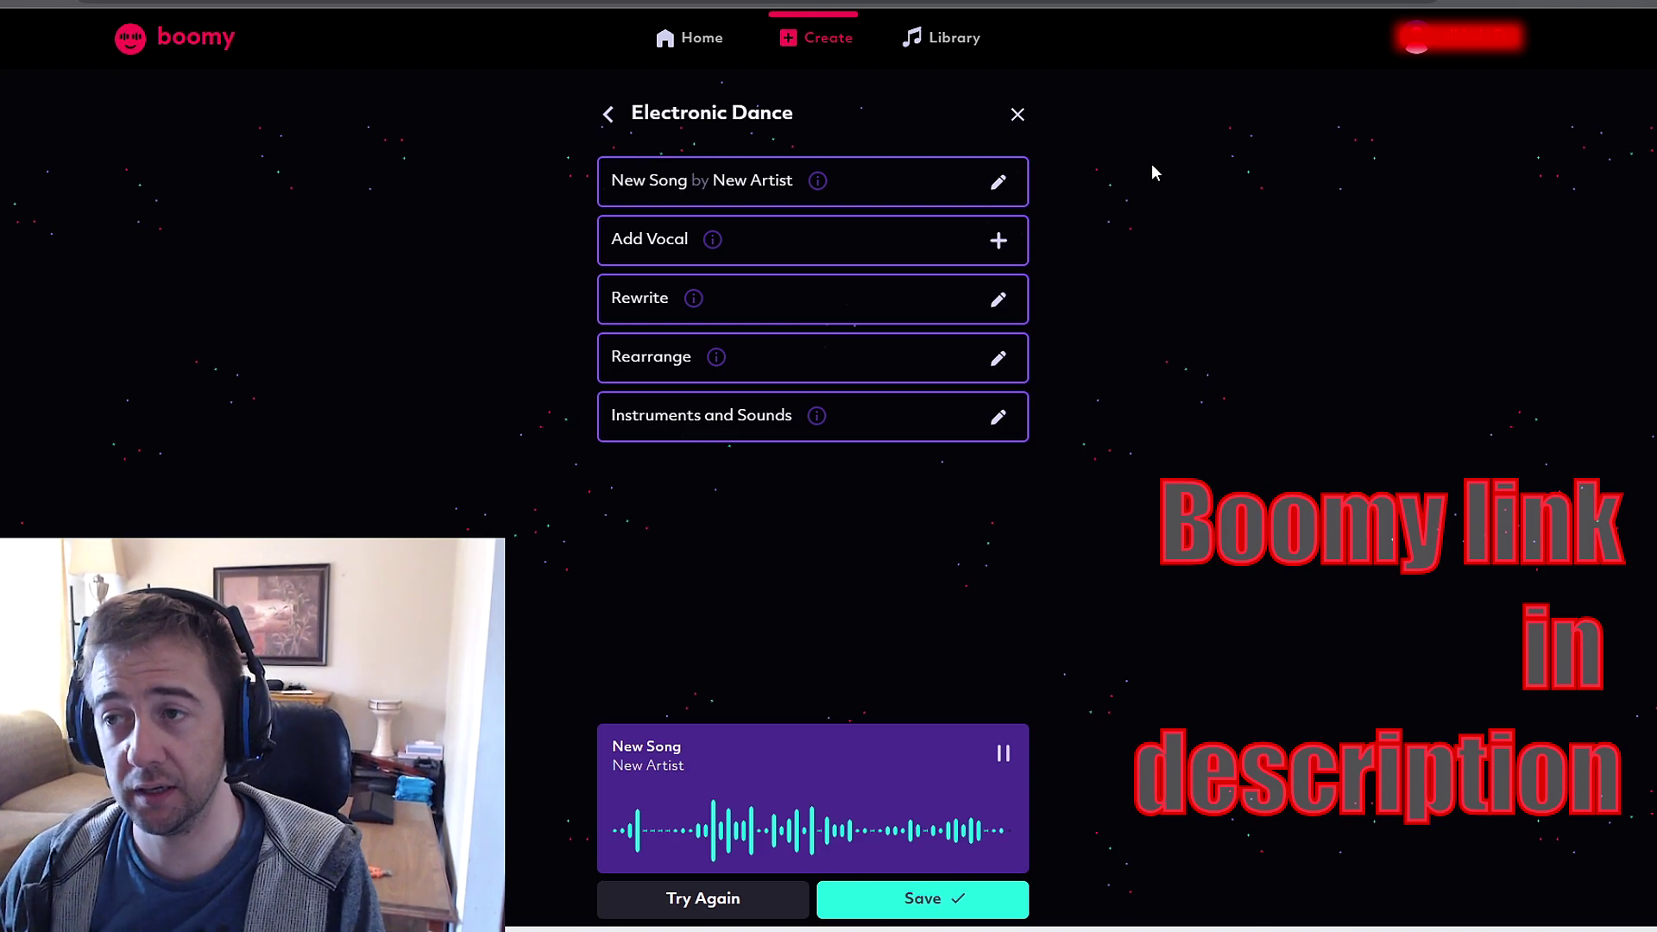
click(1003, 753)
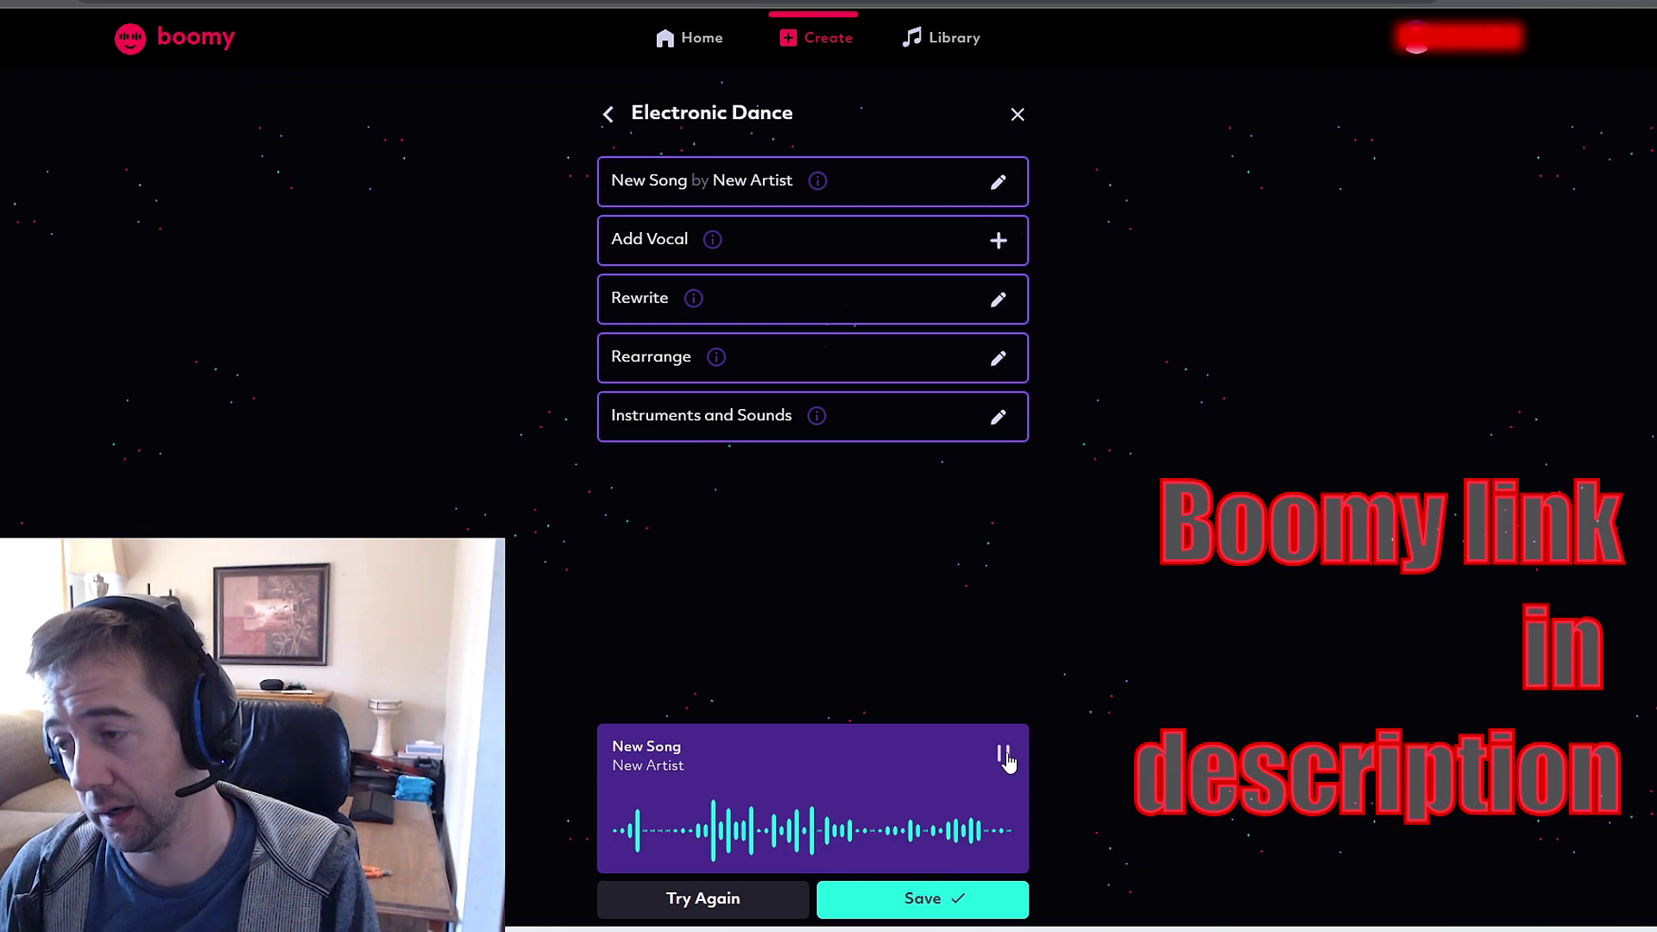
click(720, 362)
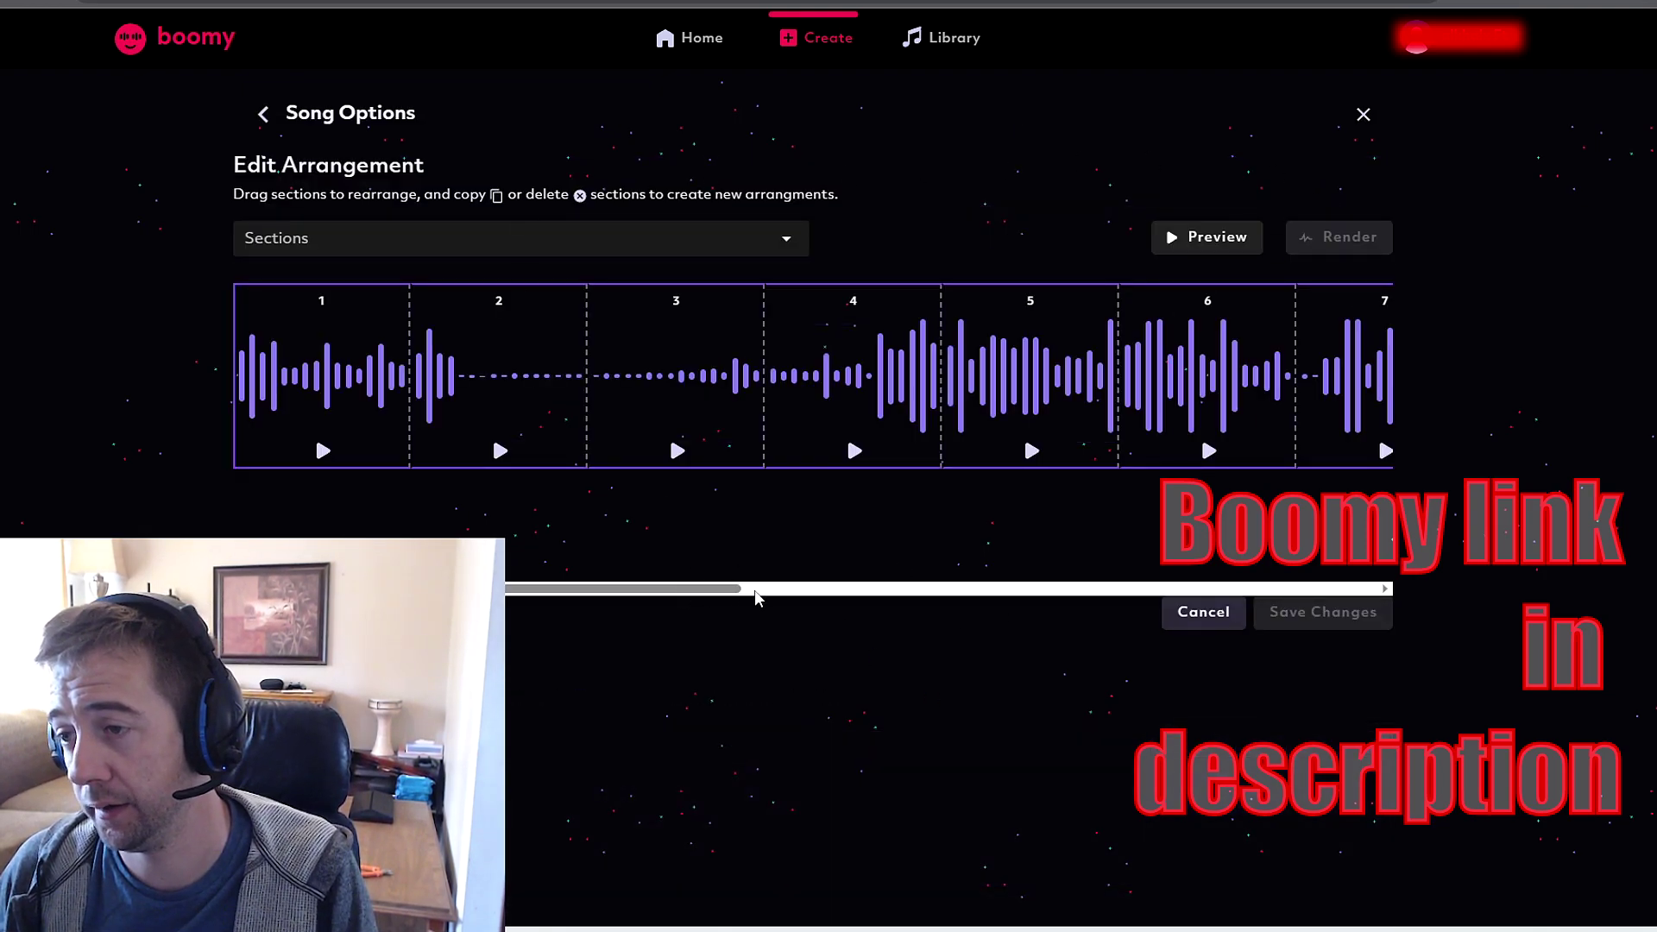
drag(729, 595, 1104, 559)
click(1376, 584)
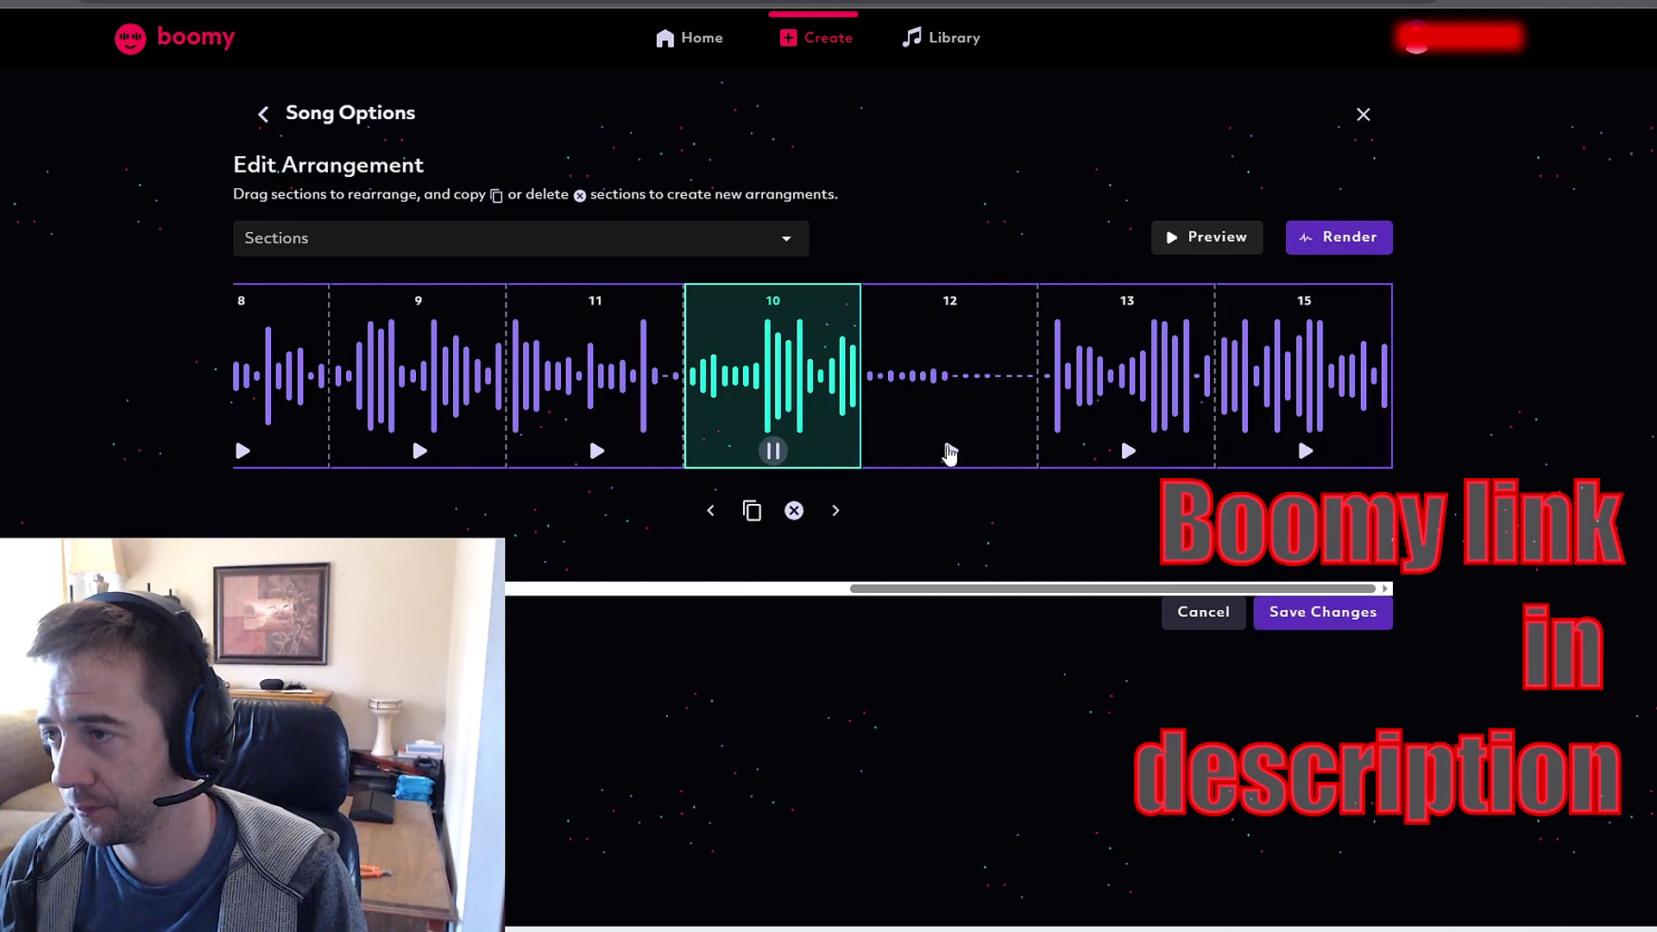
Audition sections 12 and 13 of the arrangement and delete section 12.
click(950, 450)
click(1126, 450)
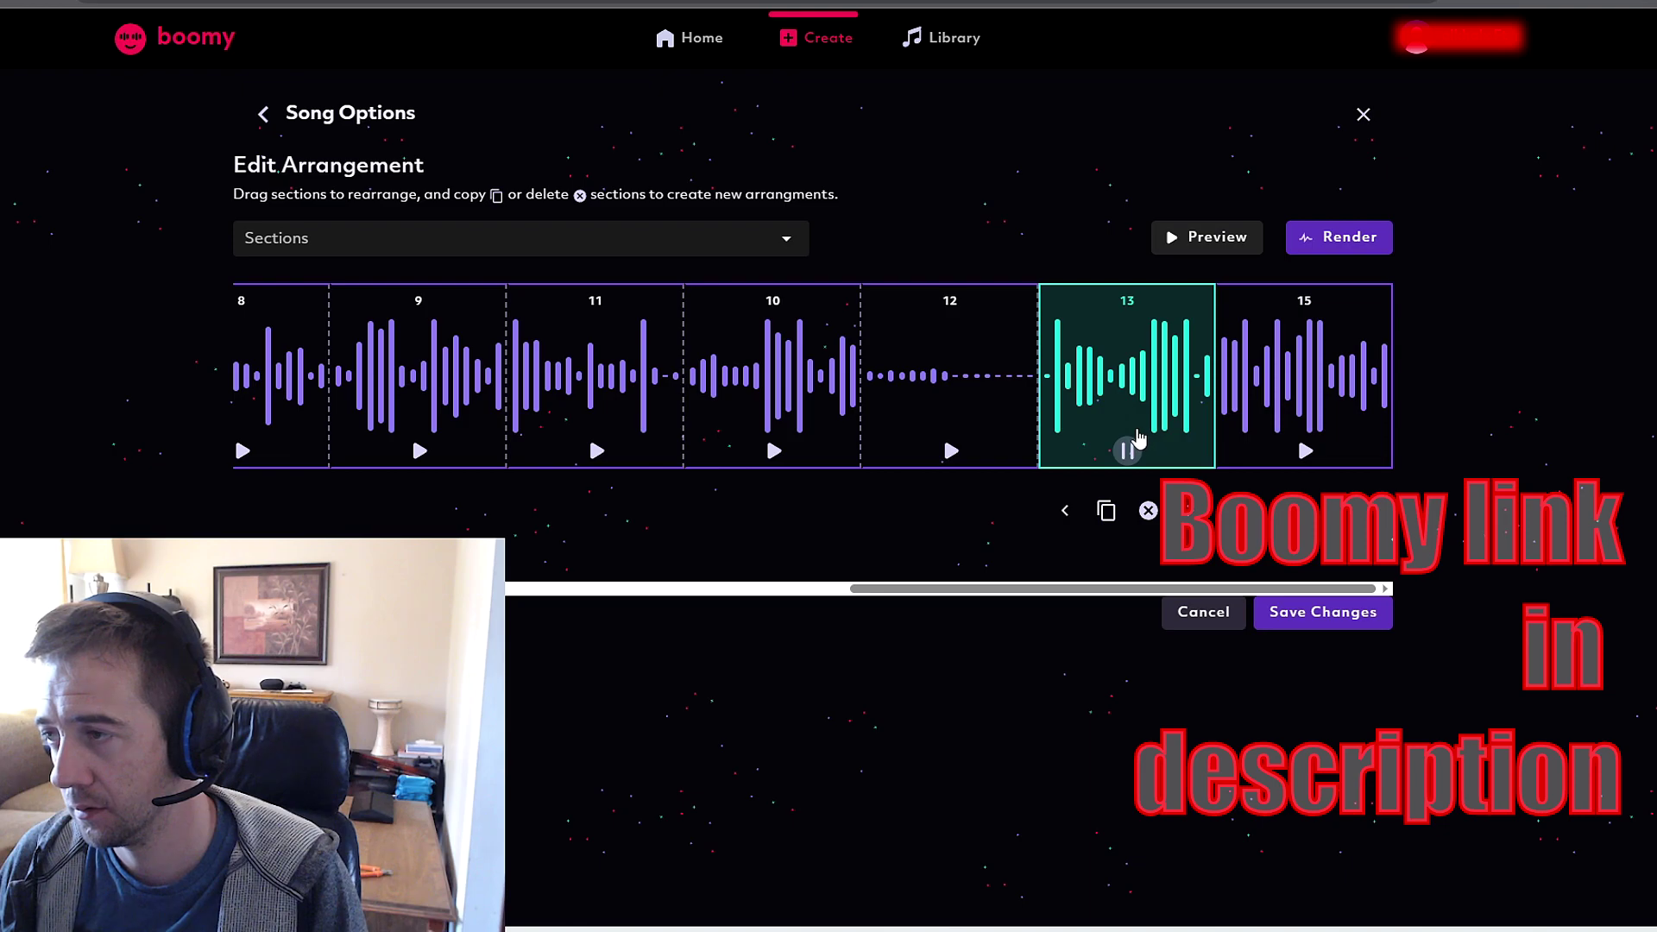
click(950, 450)
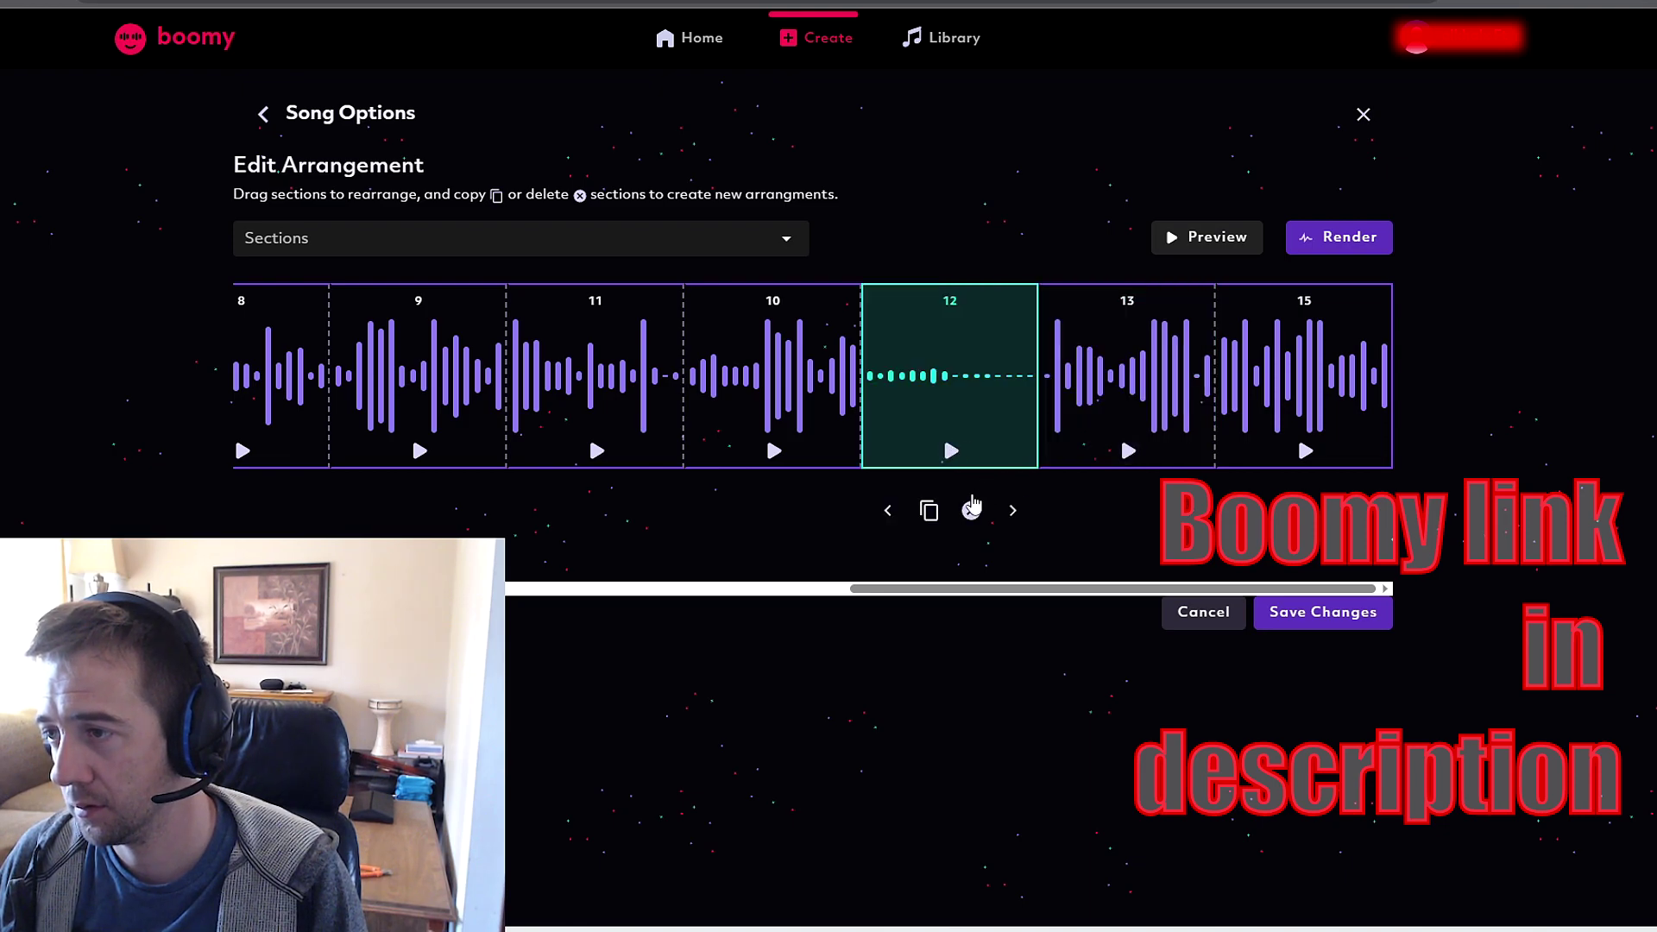
click(969, 509)
Audition sections 13 and 15 of the arrangement and delete section 15.
click(1127, 450)
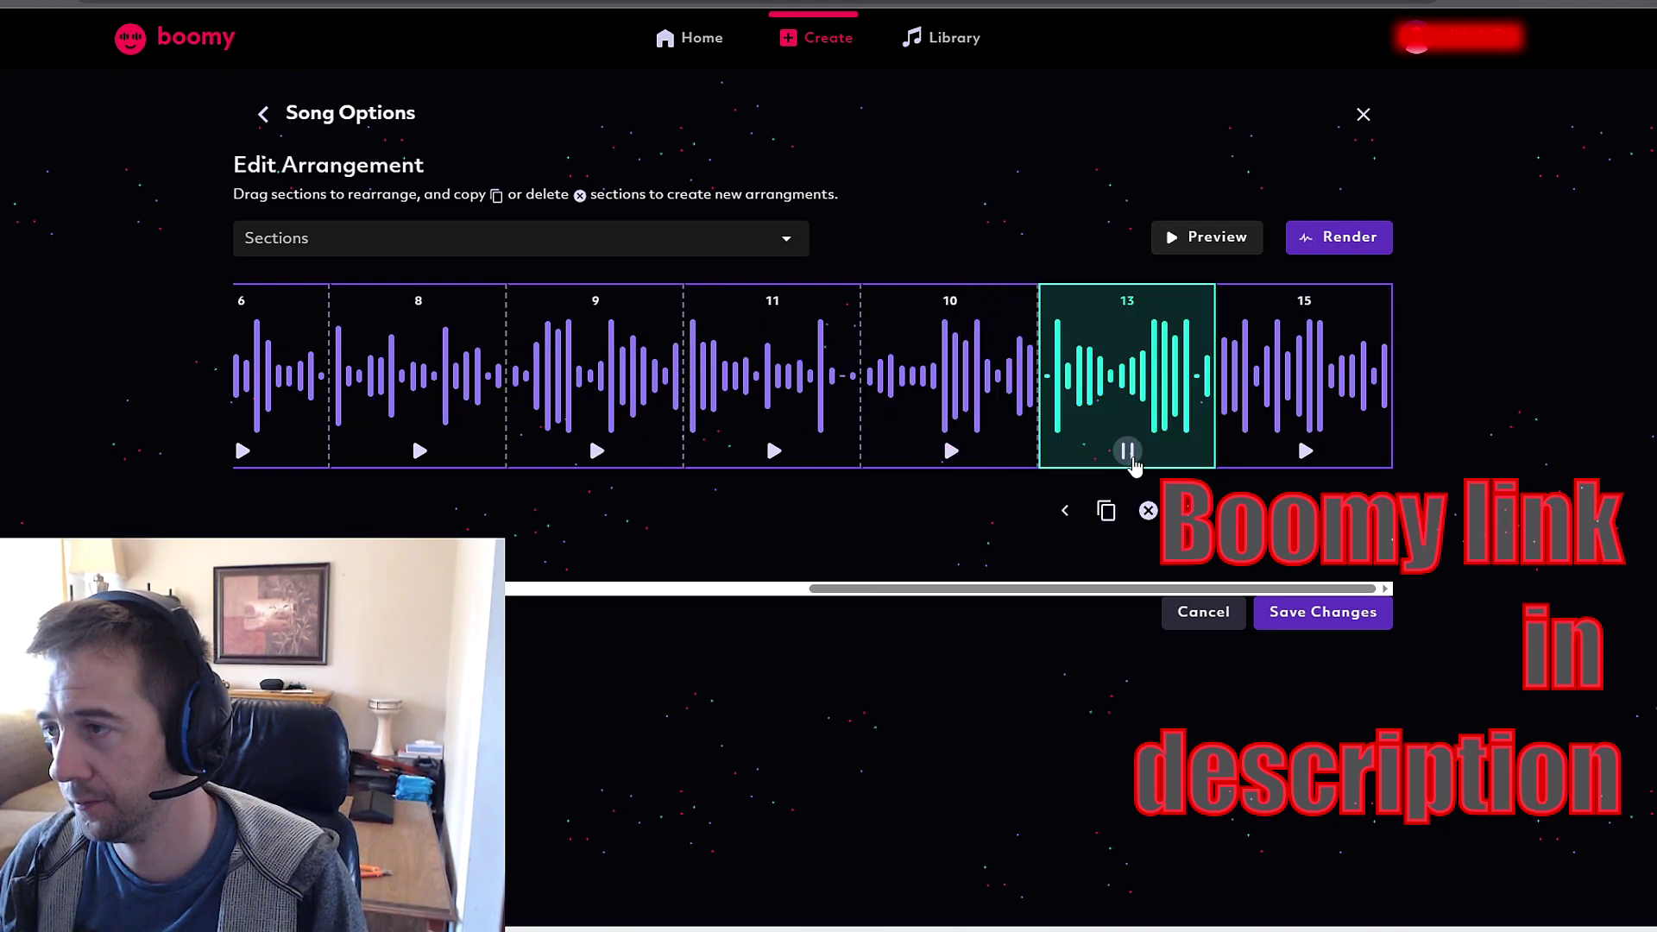
click(1304, 456)
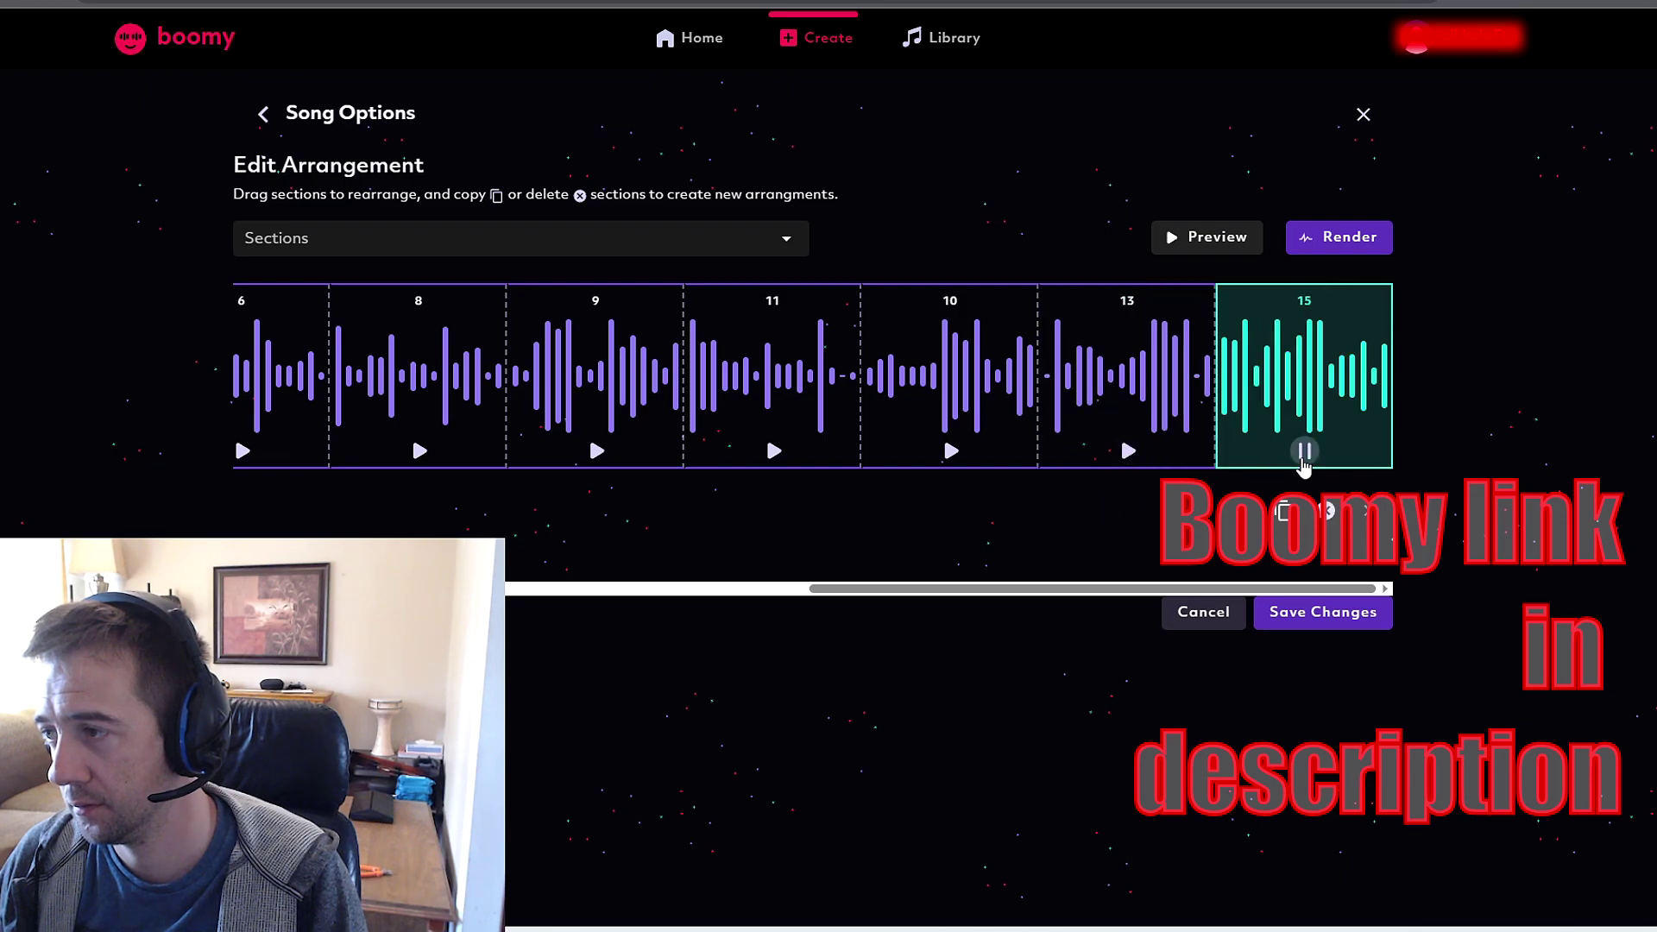
click(1326, 512)
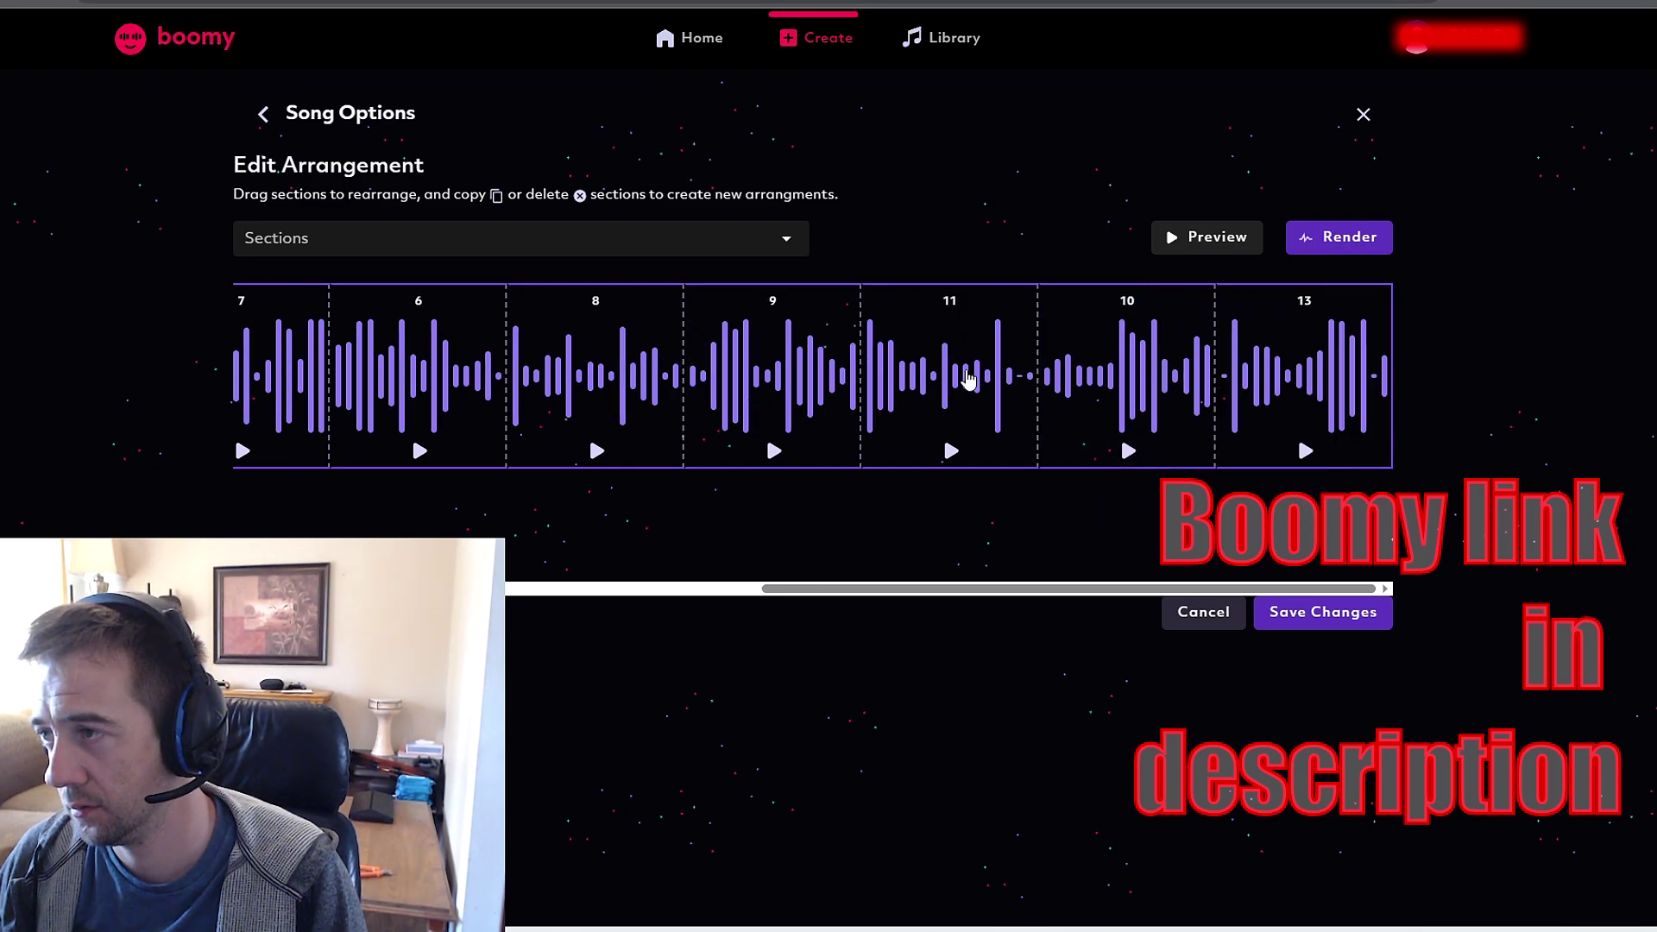
Preview the edited arrangement and listen to how its sections flow together.
drag(987, 586, 530, 558)
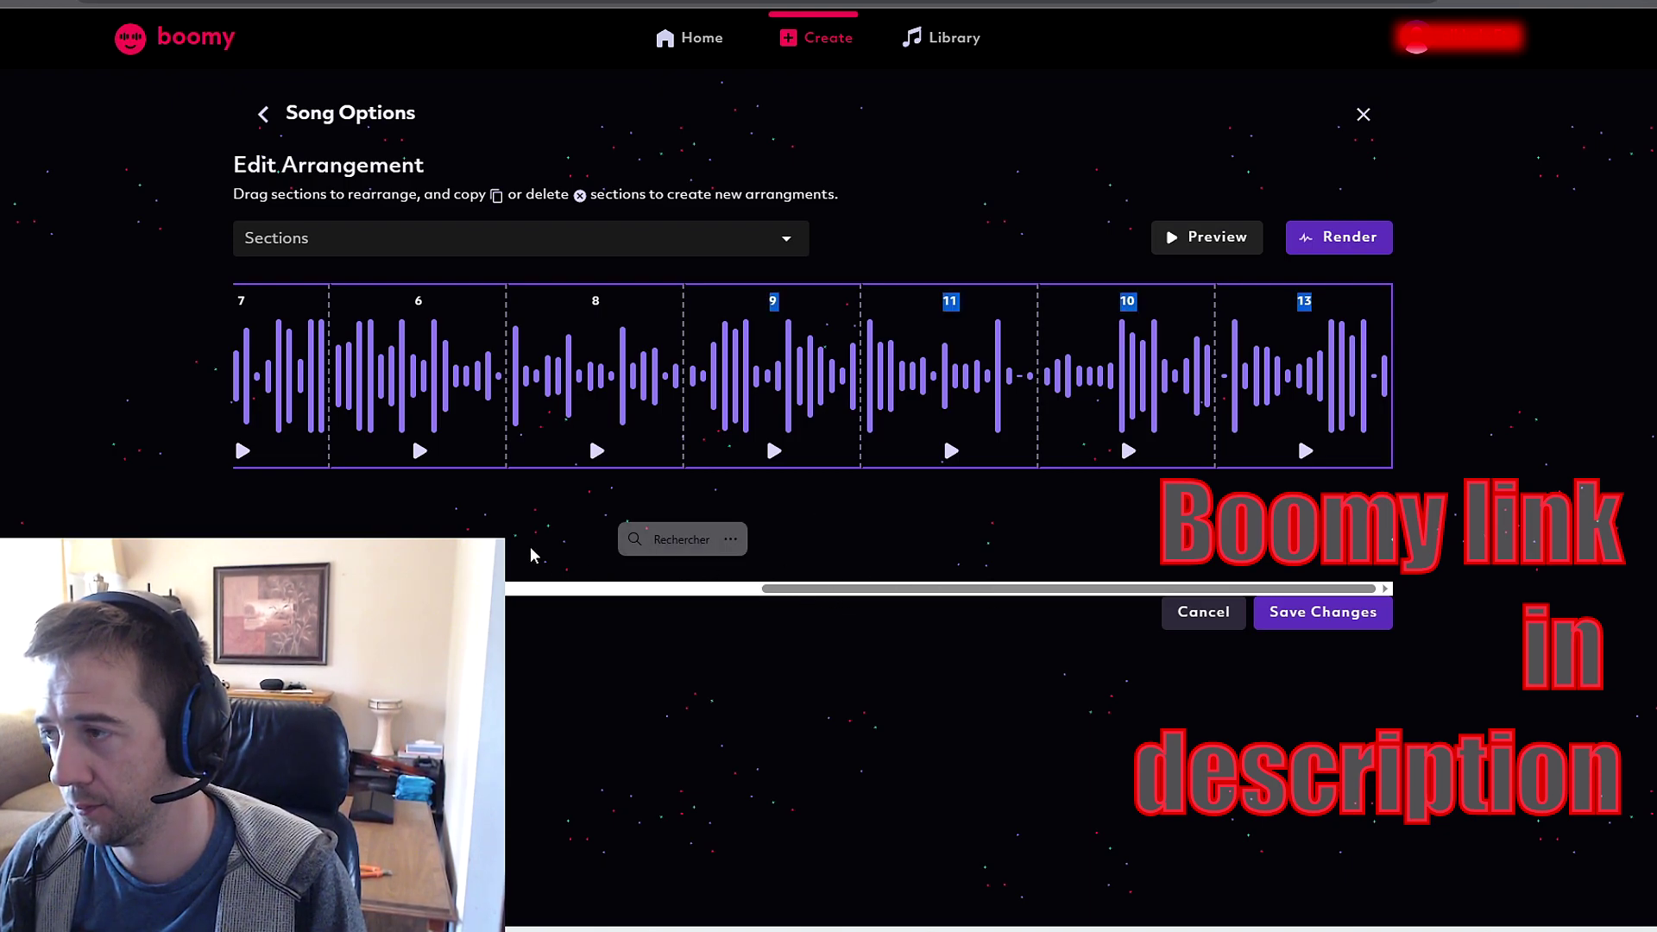
click(1178, 239)
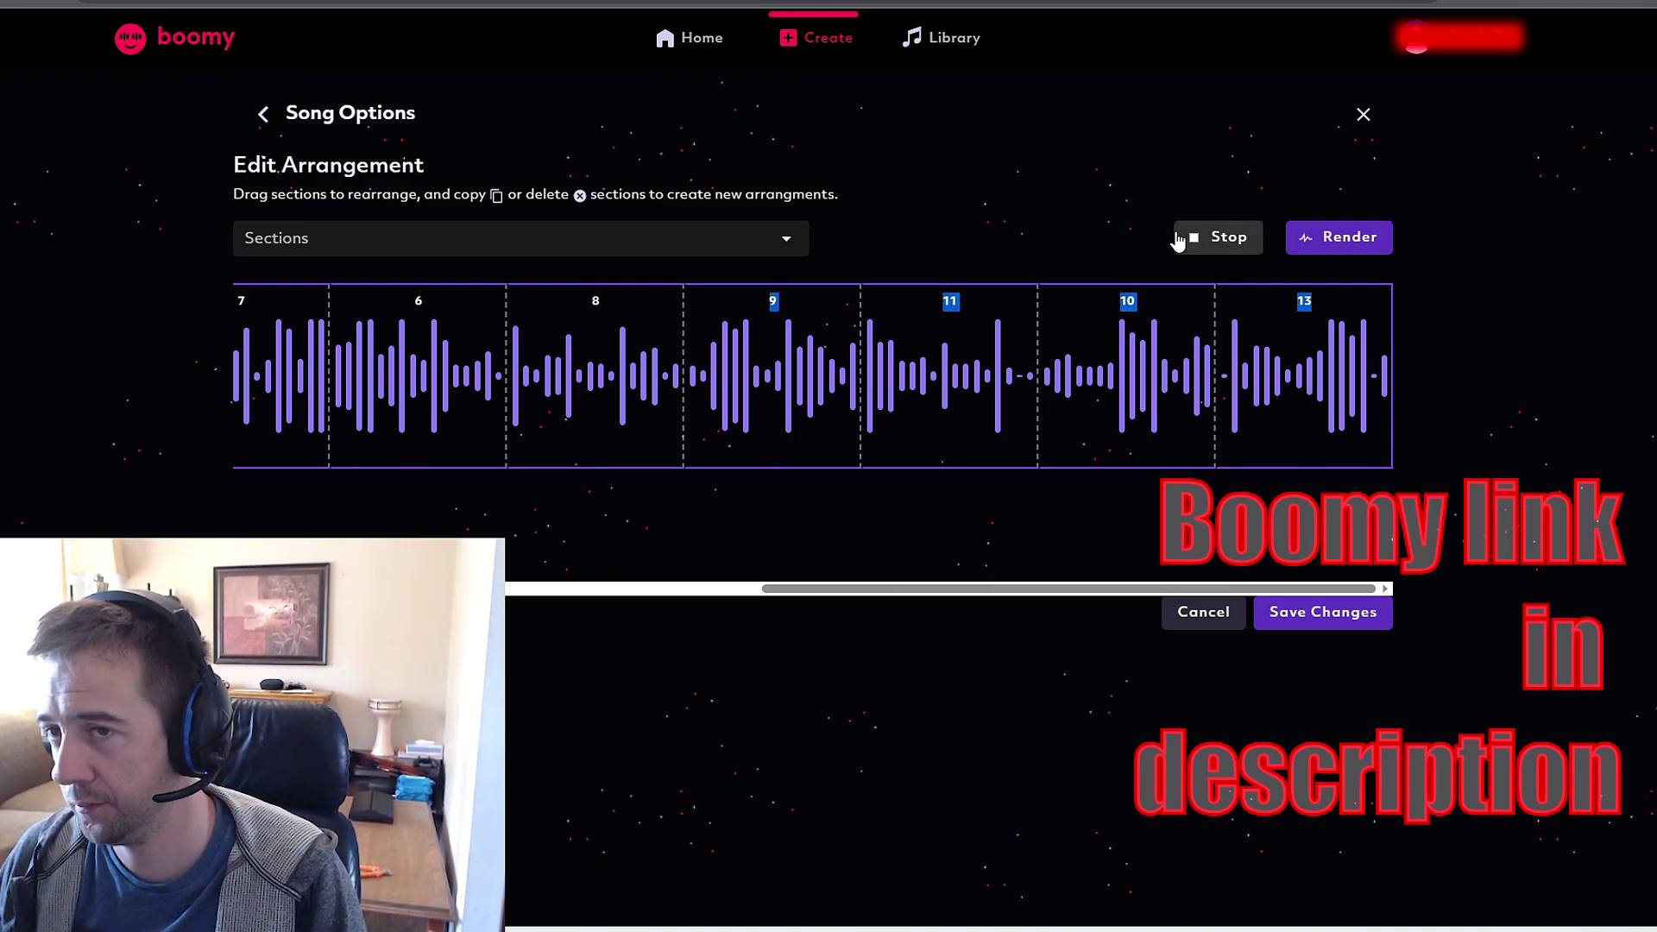
click(209, 463)
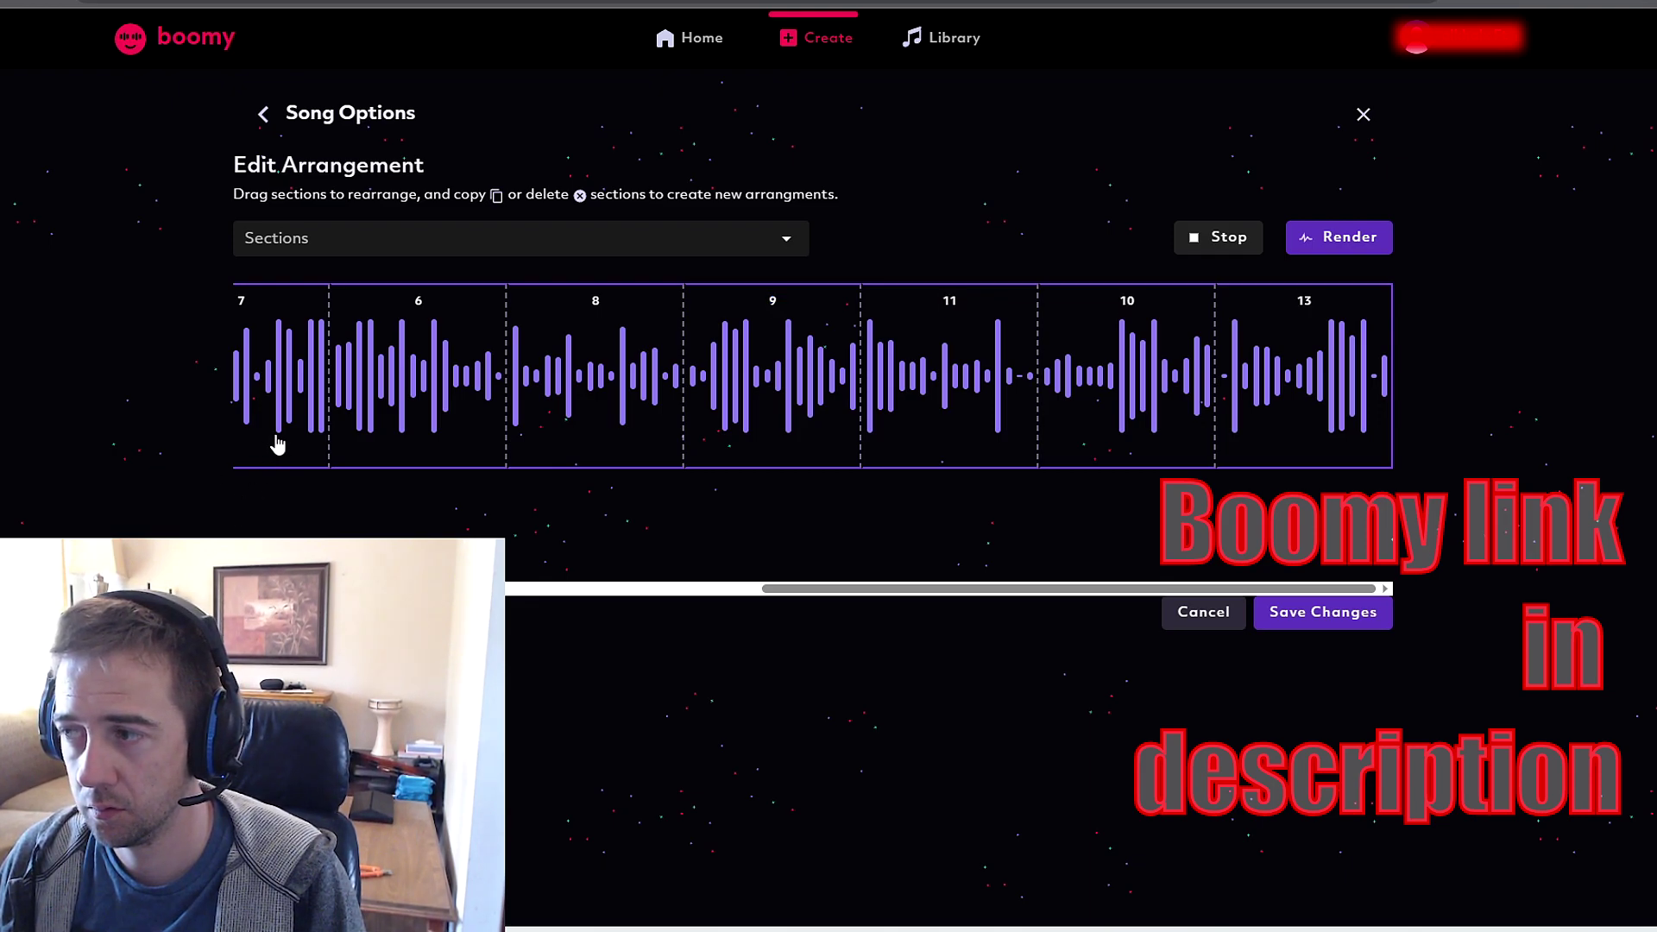
scroll(276, 443, left, 10)
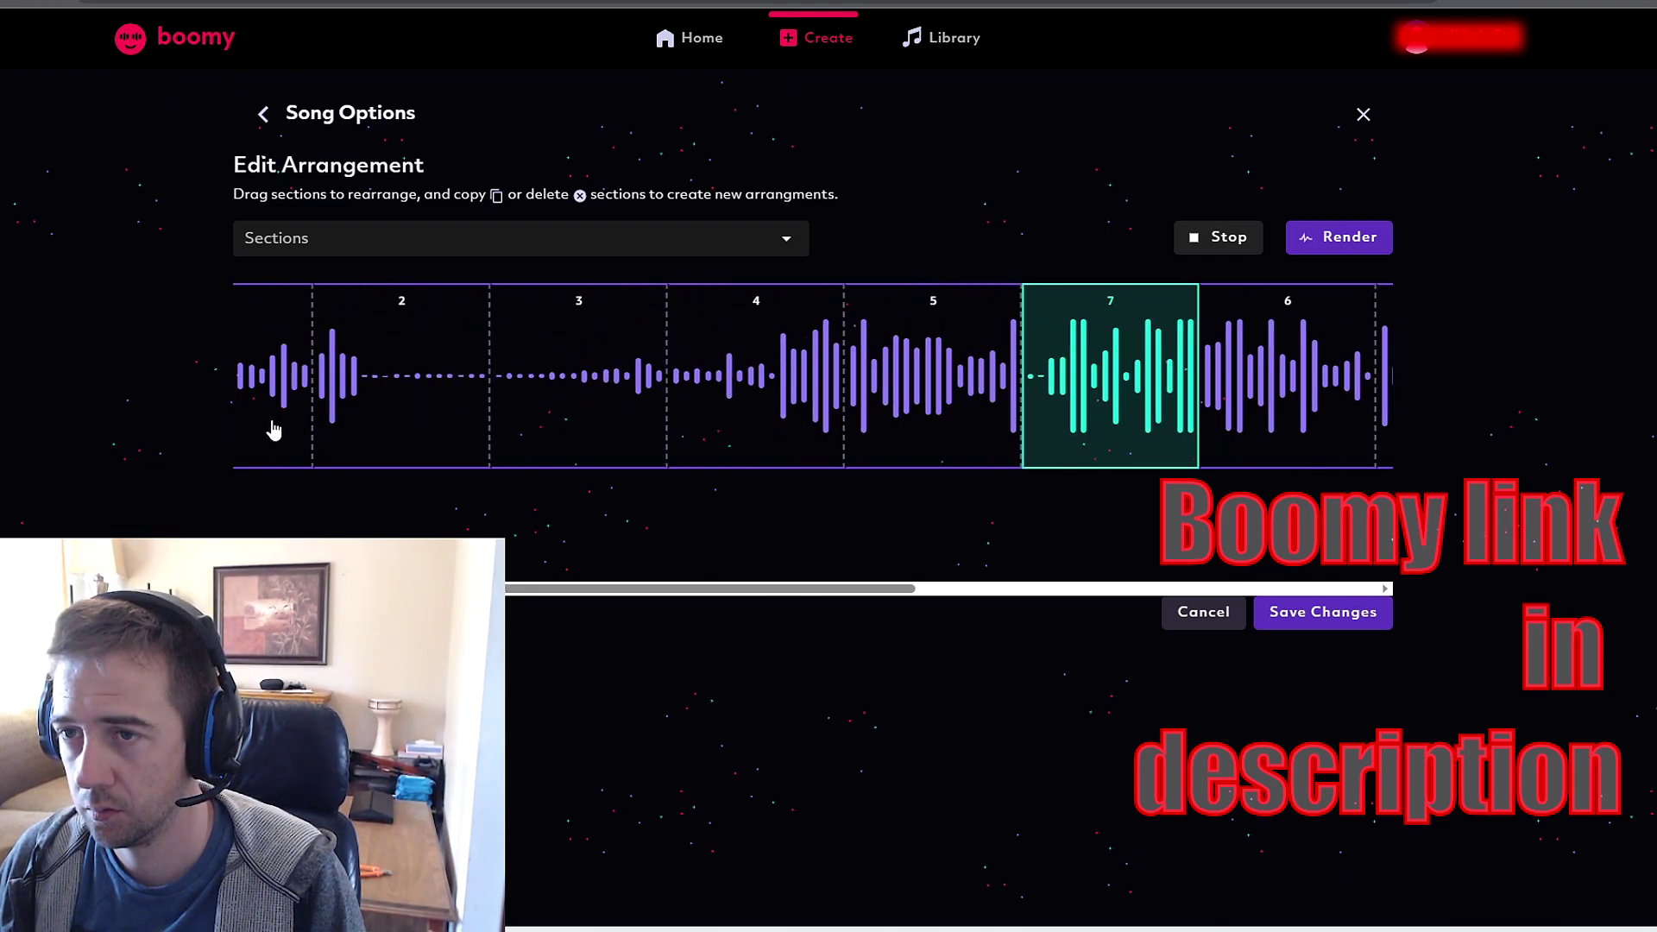
click(272, 430)
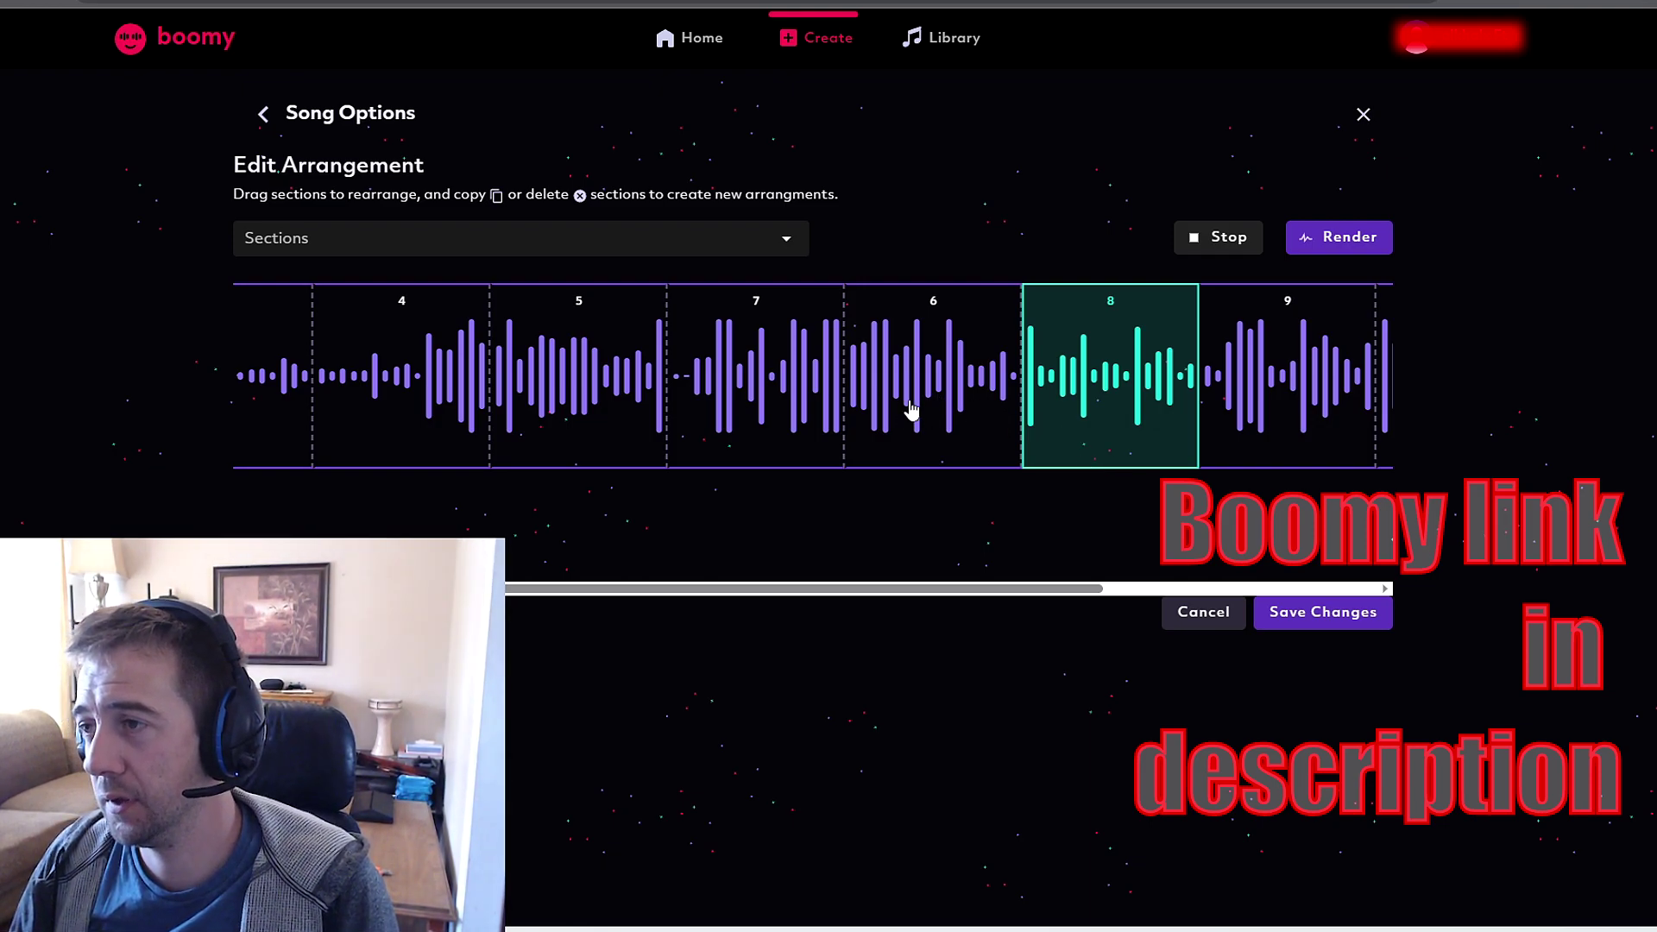
Stop the preview to delete section 6 from the arrangement, and preview the arrangement again.
click(911, 408)
click(1232, 250)
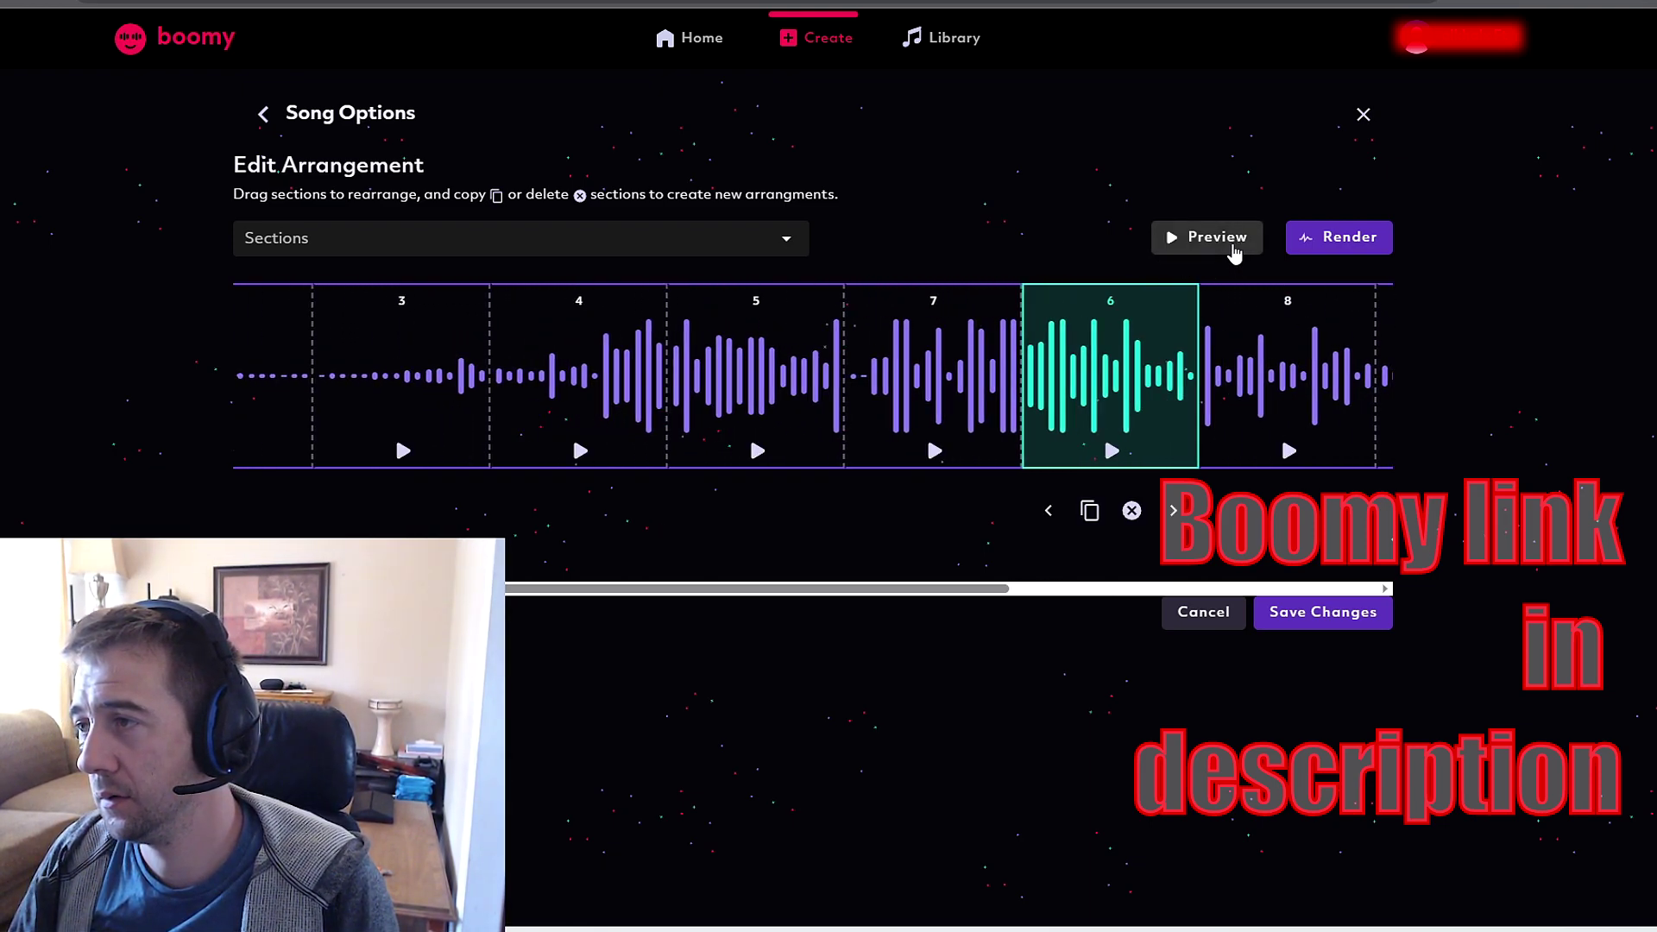
click(1132, 510)
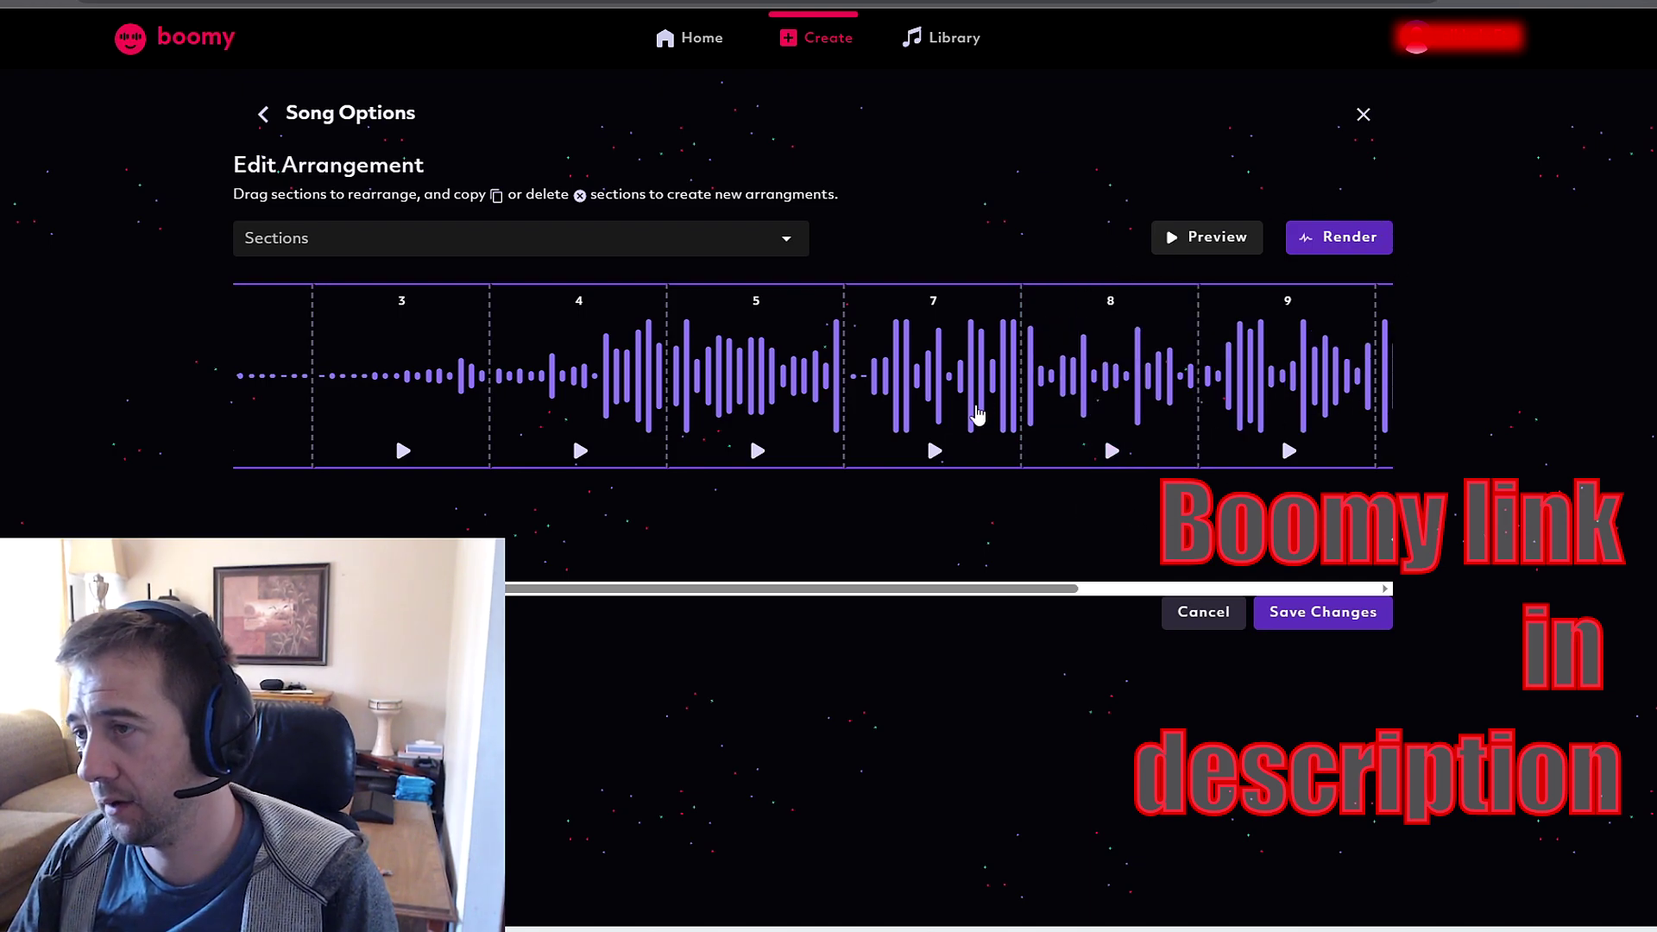
click(1164, 241)
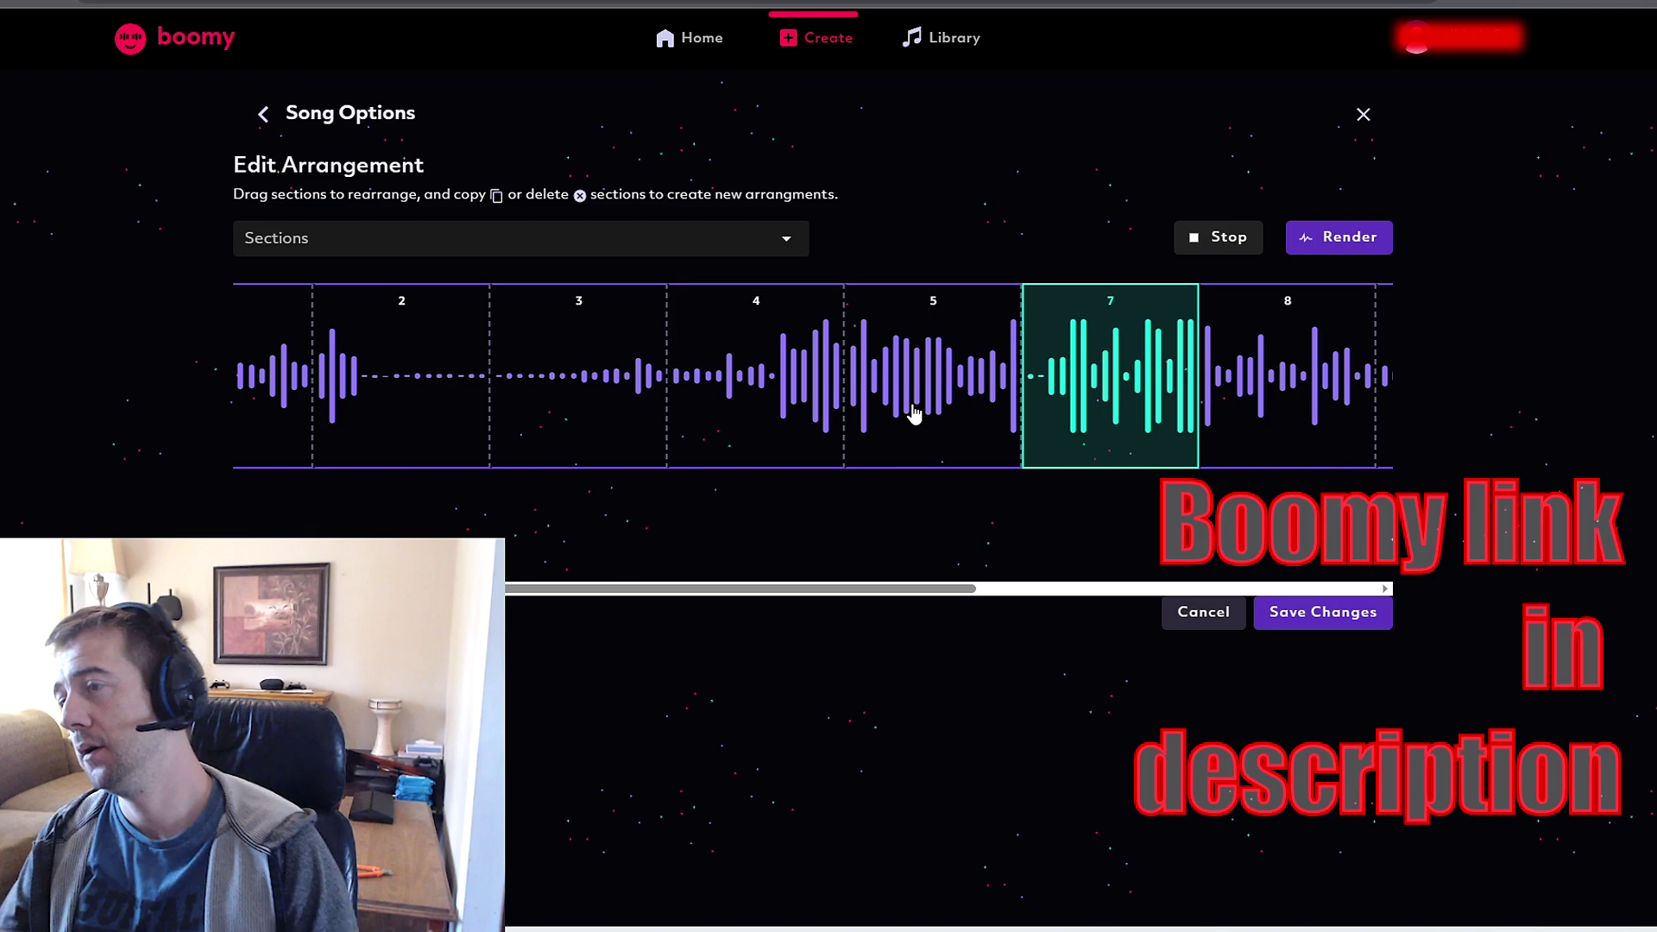
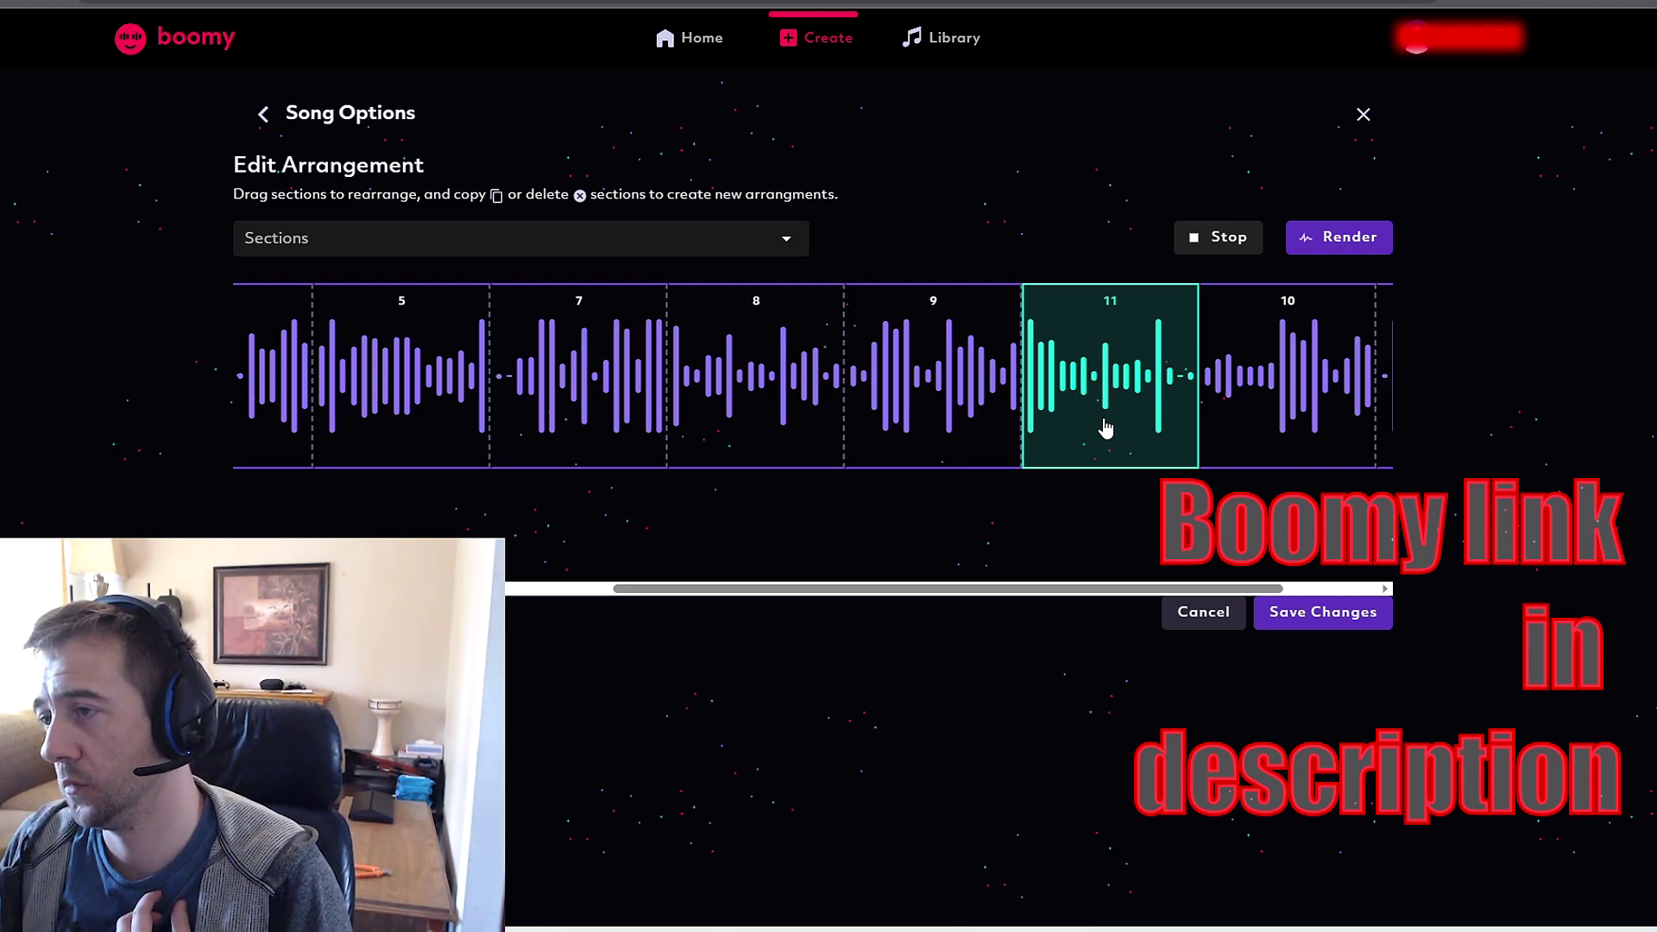
Stop the preview to delete section 11 from the arrangement, and preview the arrangement again from section 9.
click(1217, 246)
click(970, 509)
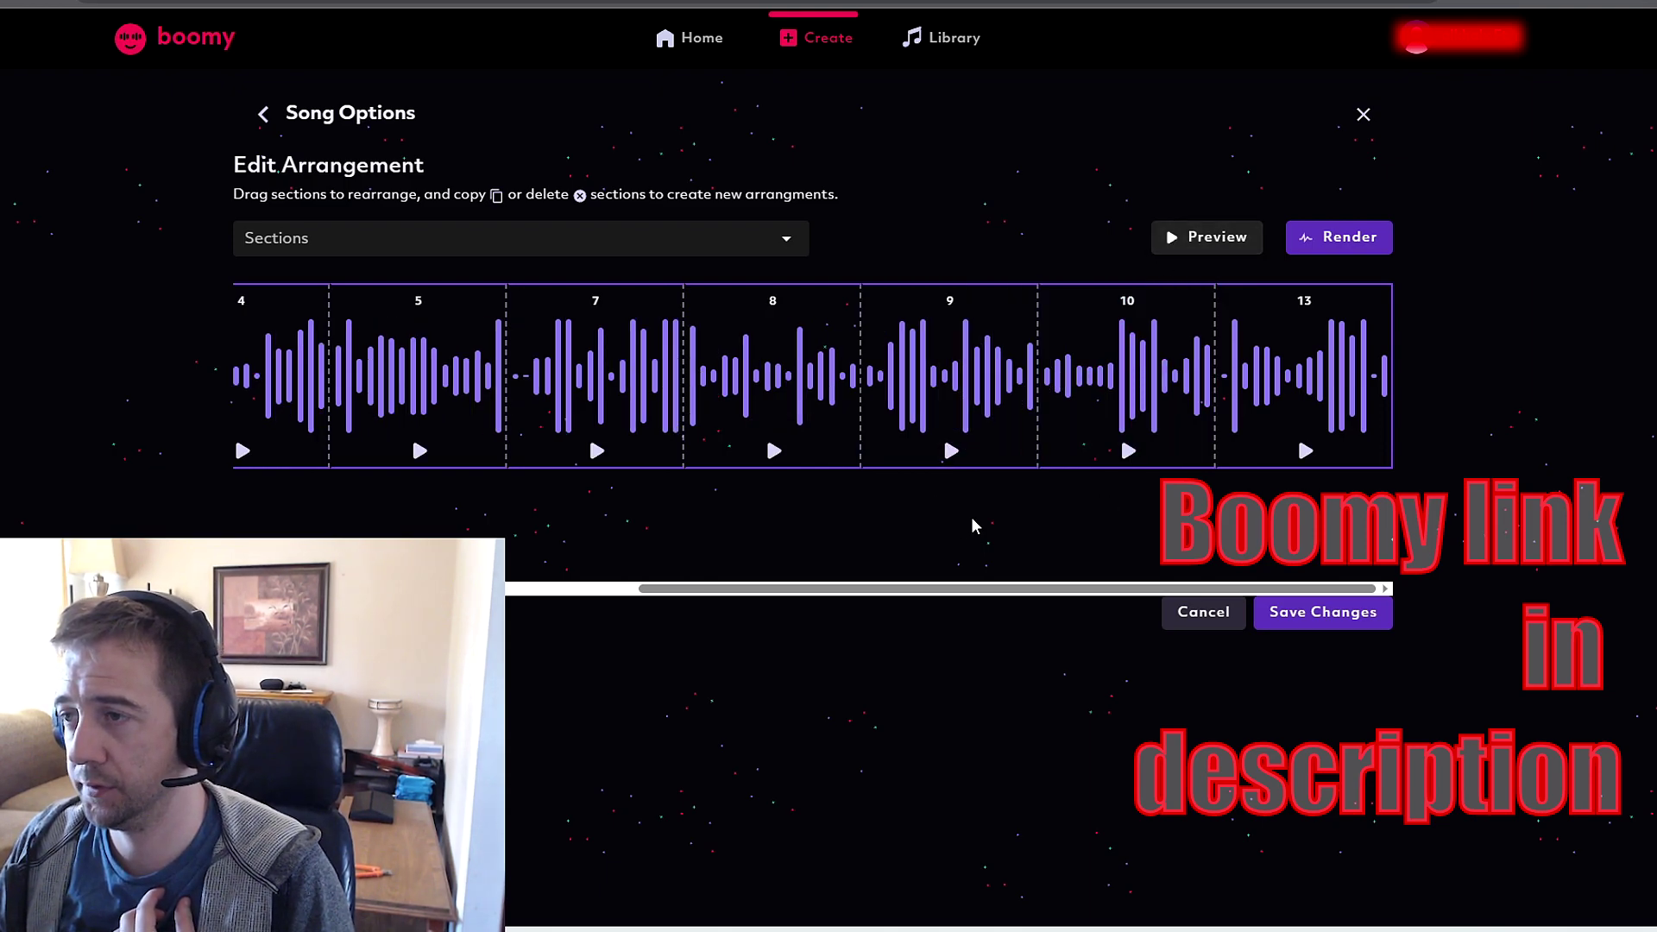
click(953, 440)
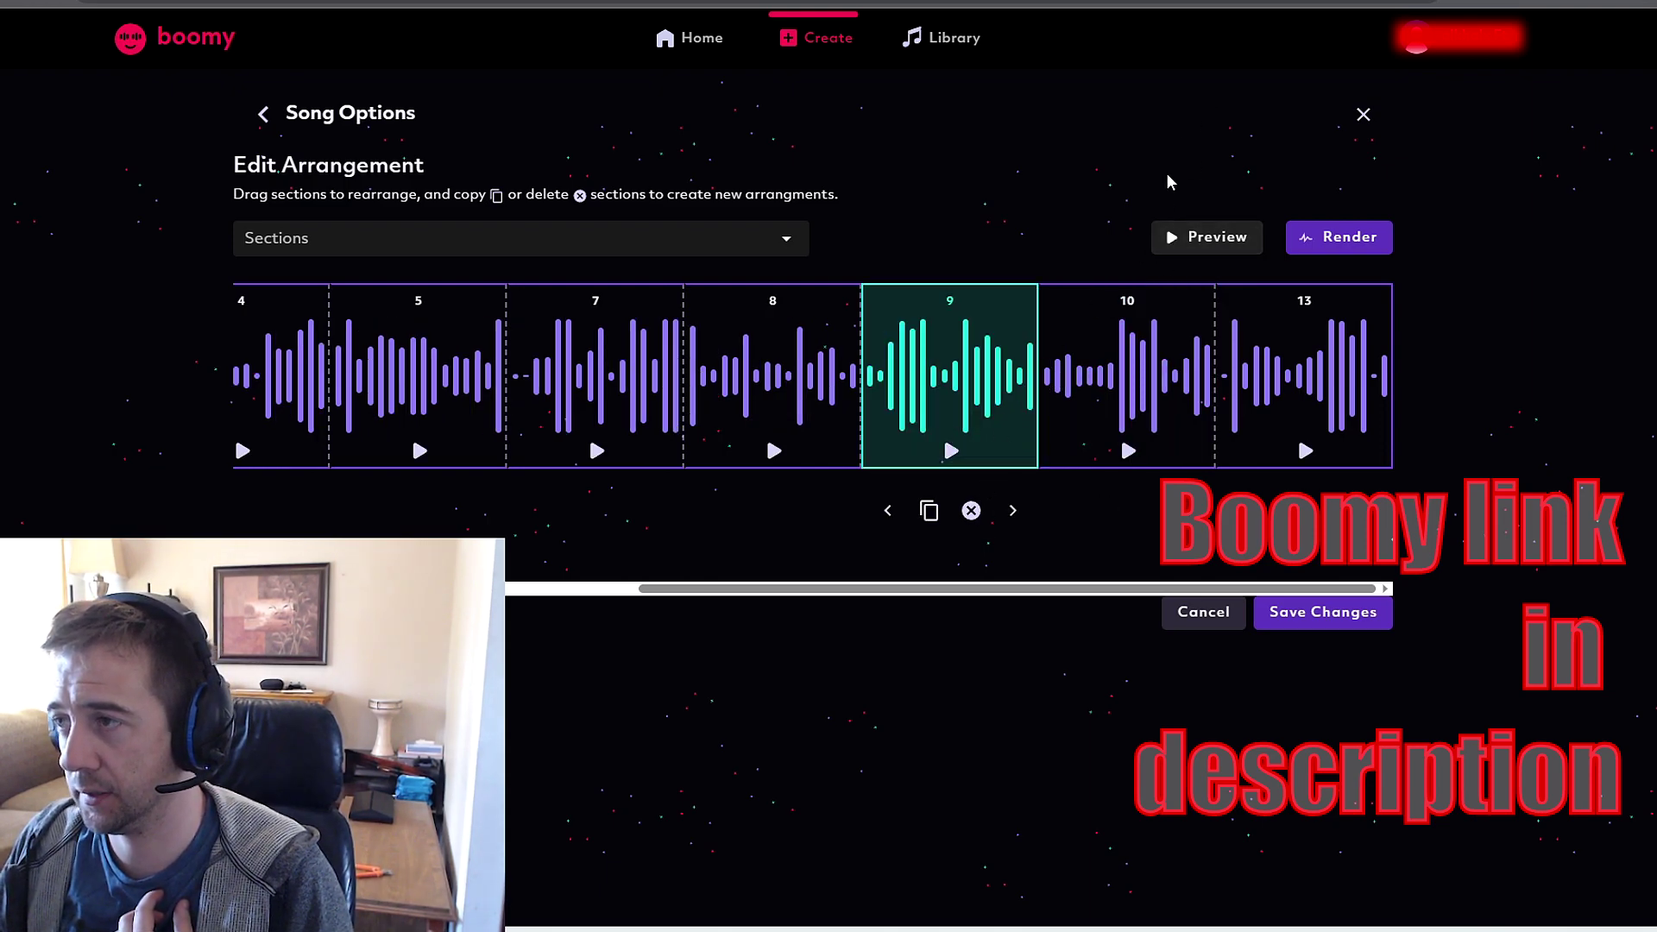
click(1169, 233)
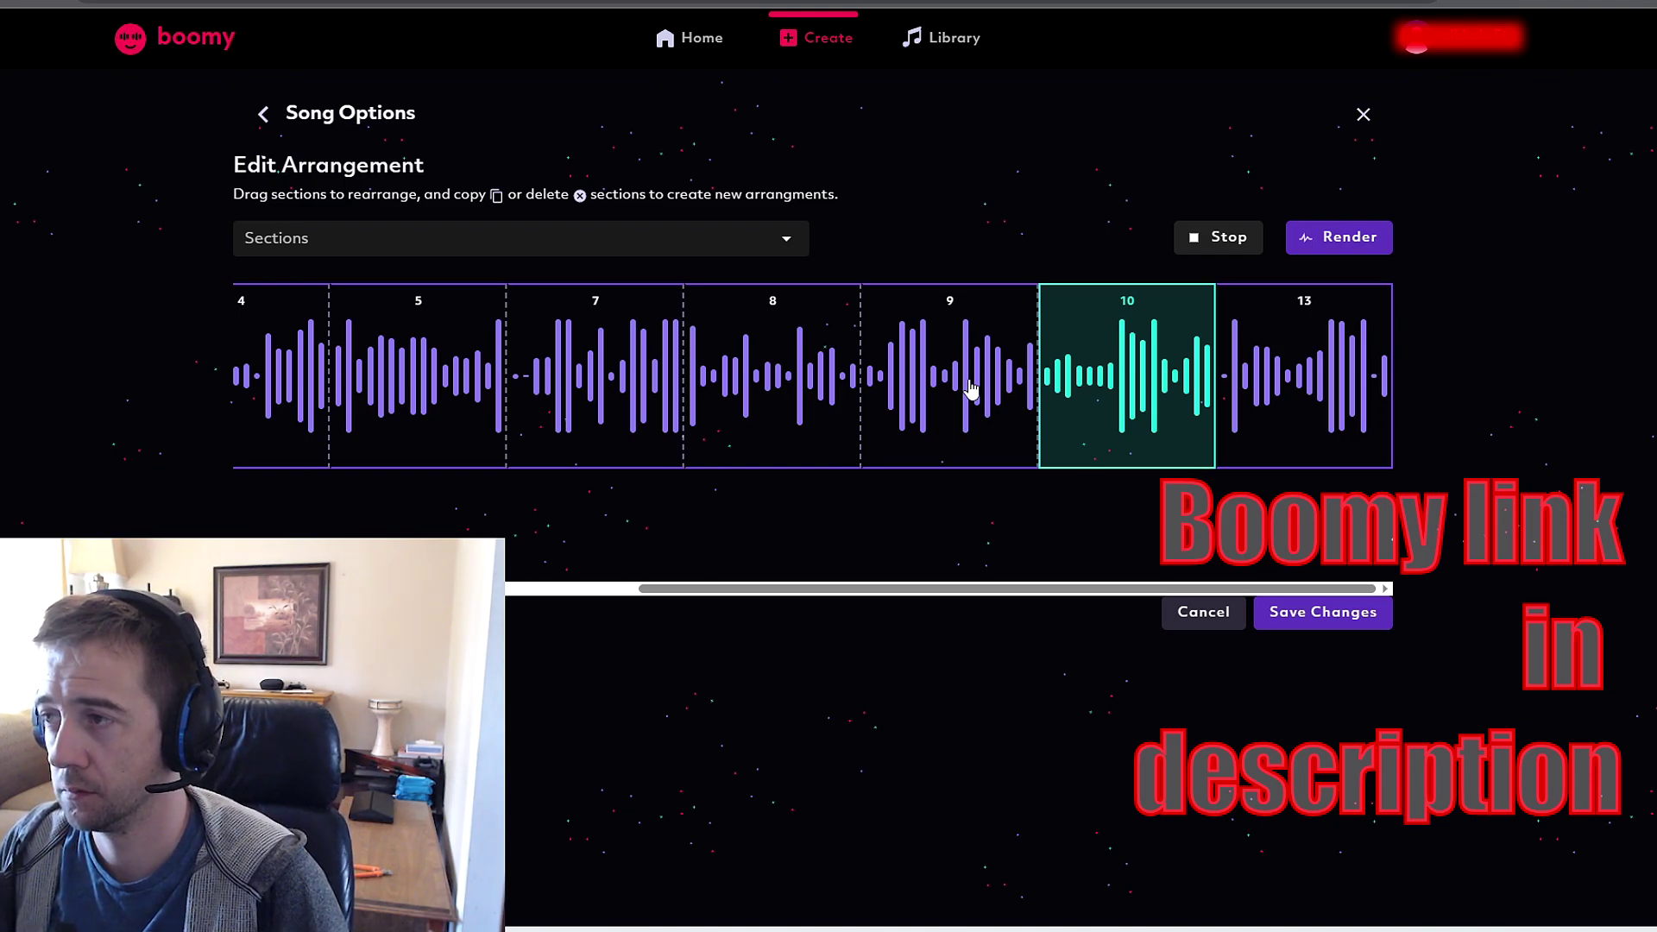
Delete sections 10 and 13 from the arrangement, previewing the ending again between the two deletions.
right_click(1124, 427)
click(1175, 345)
click(1226, 237)
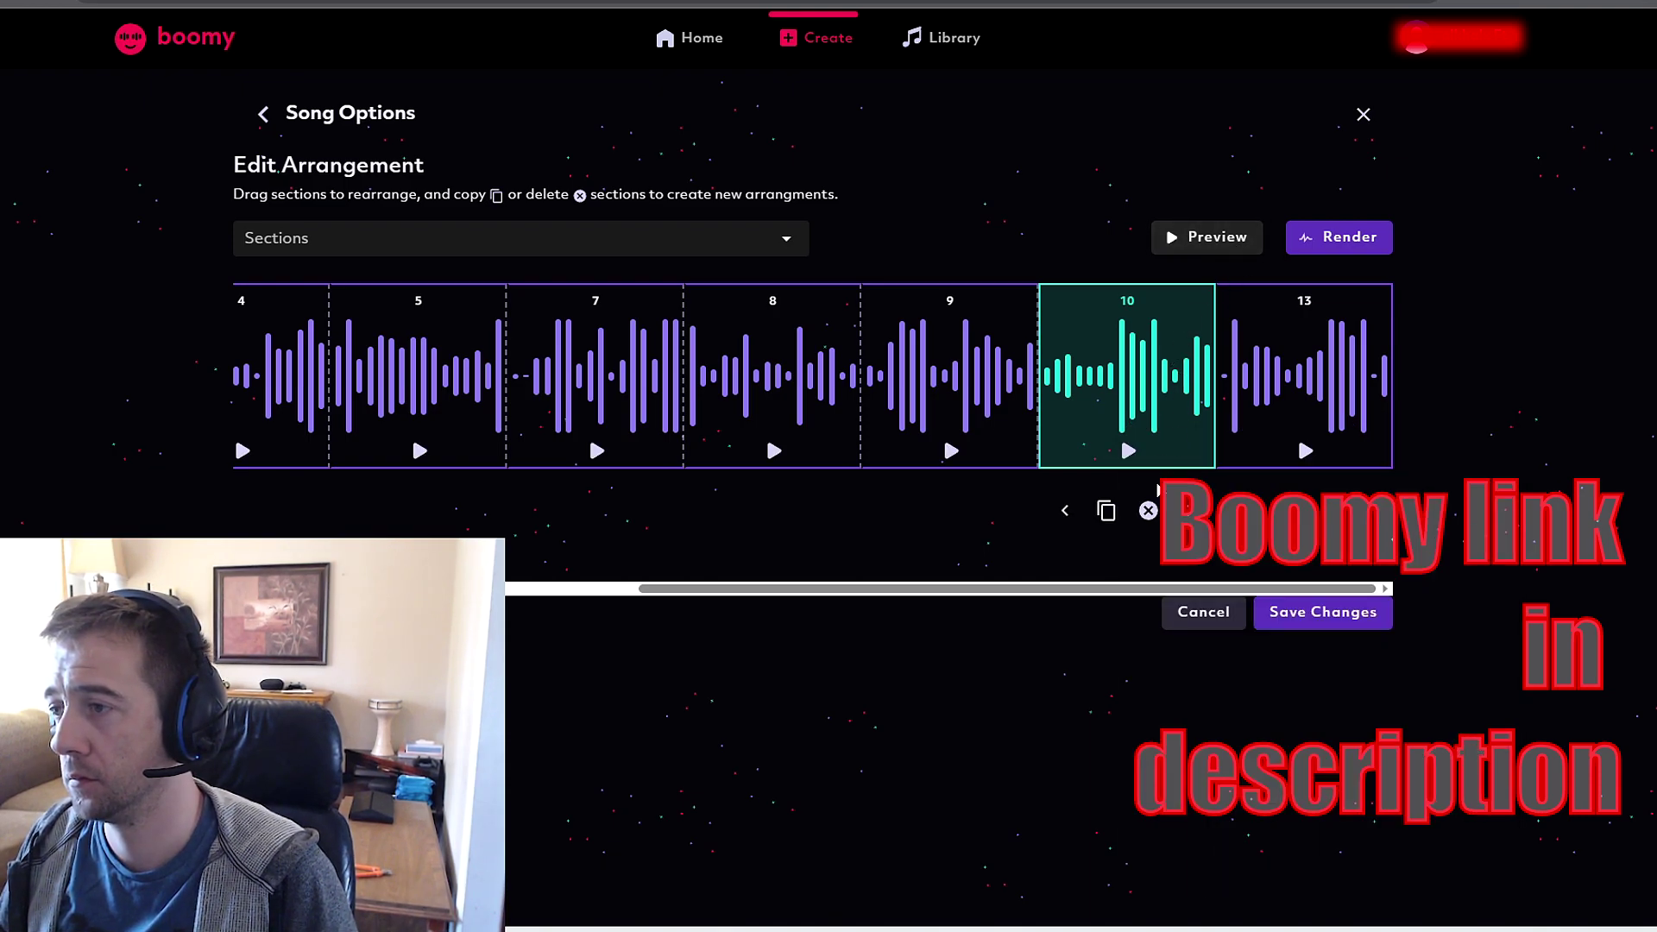
click(1147, 510)
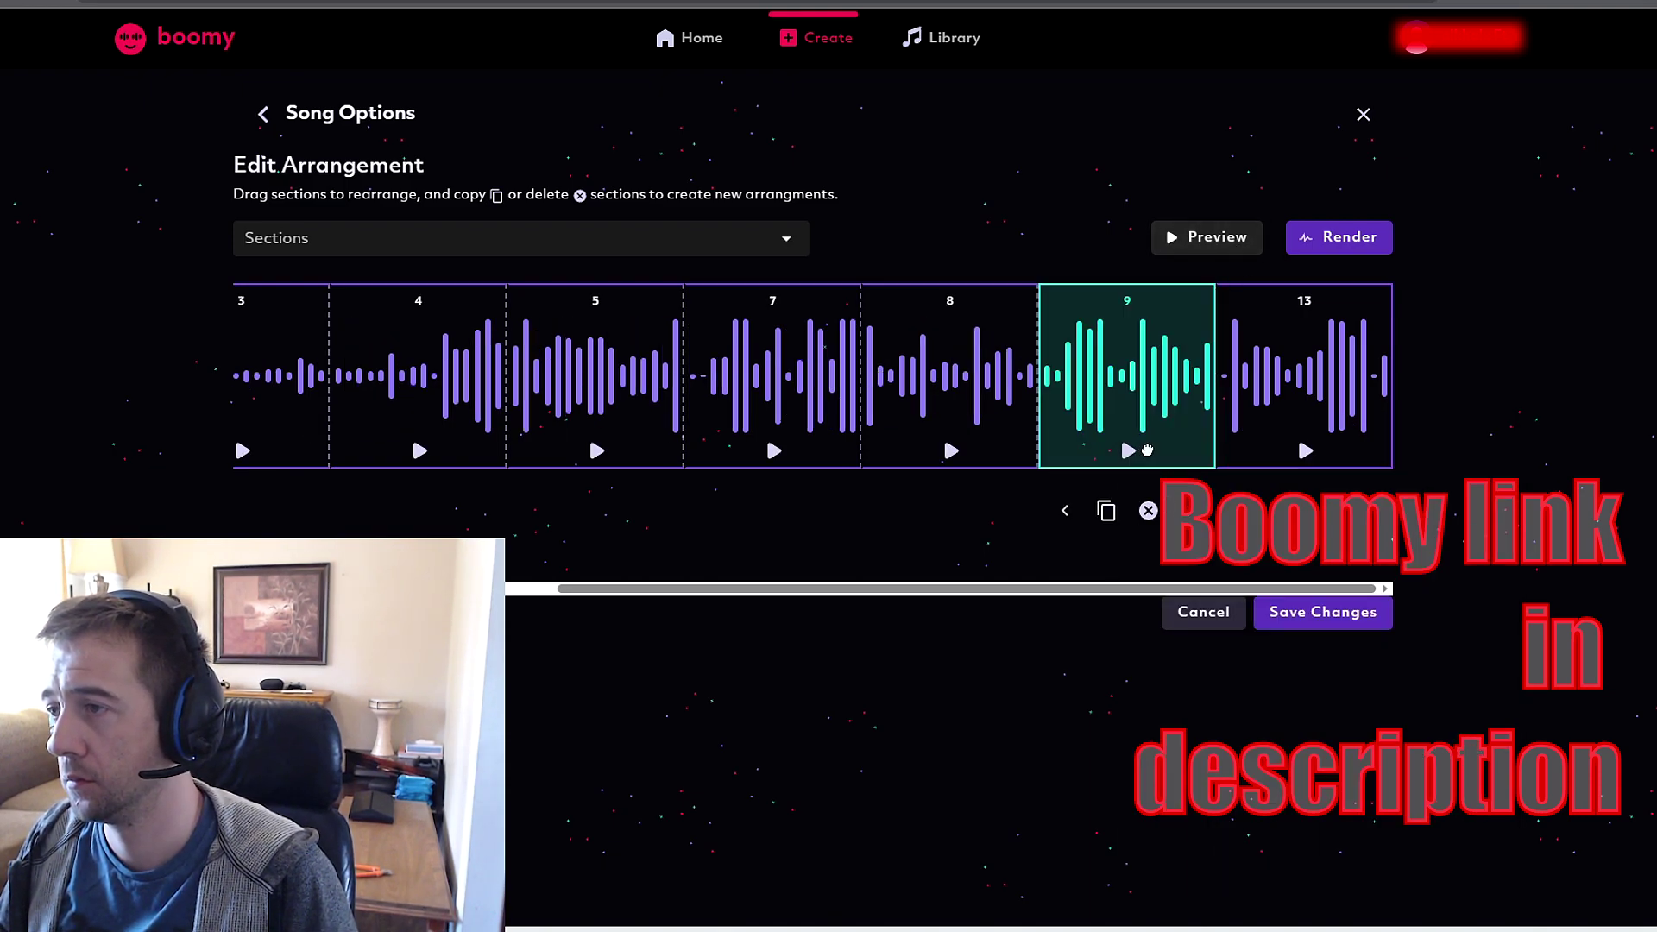
click(1210, 240)
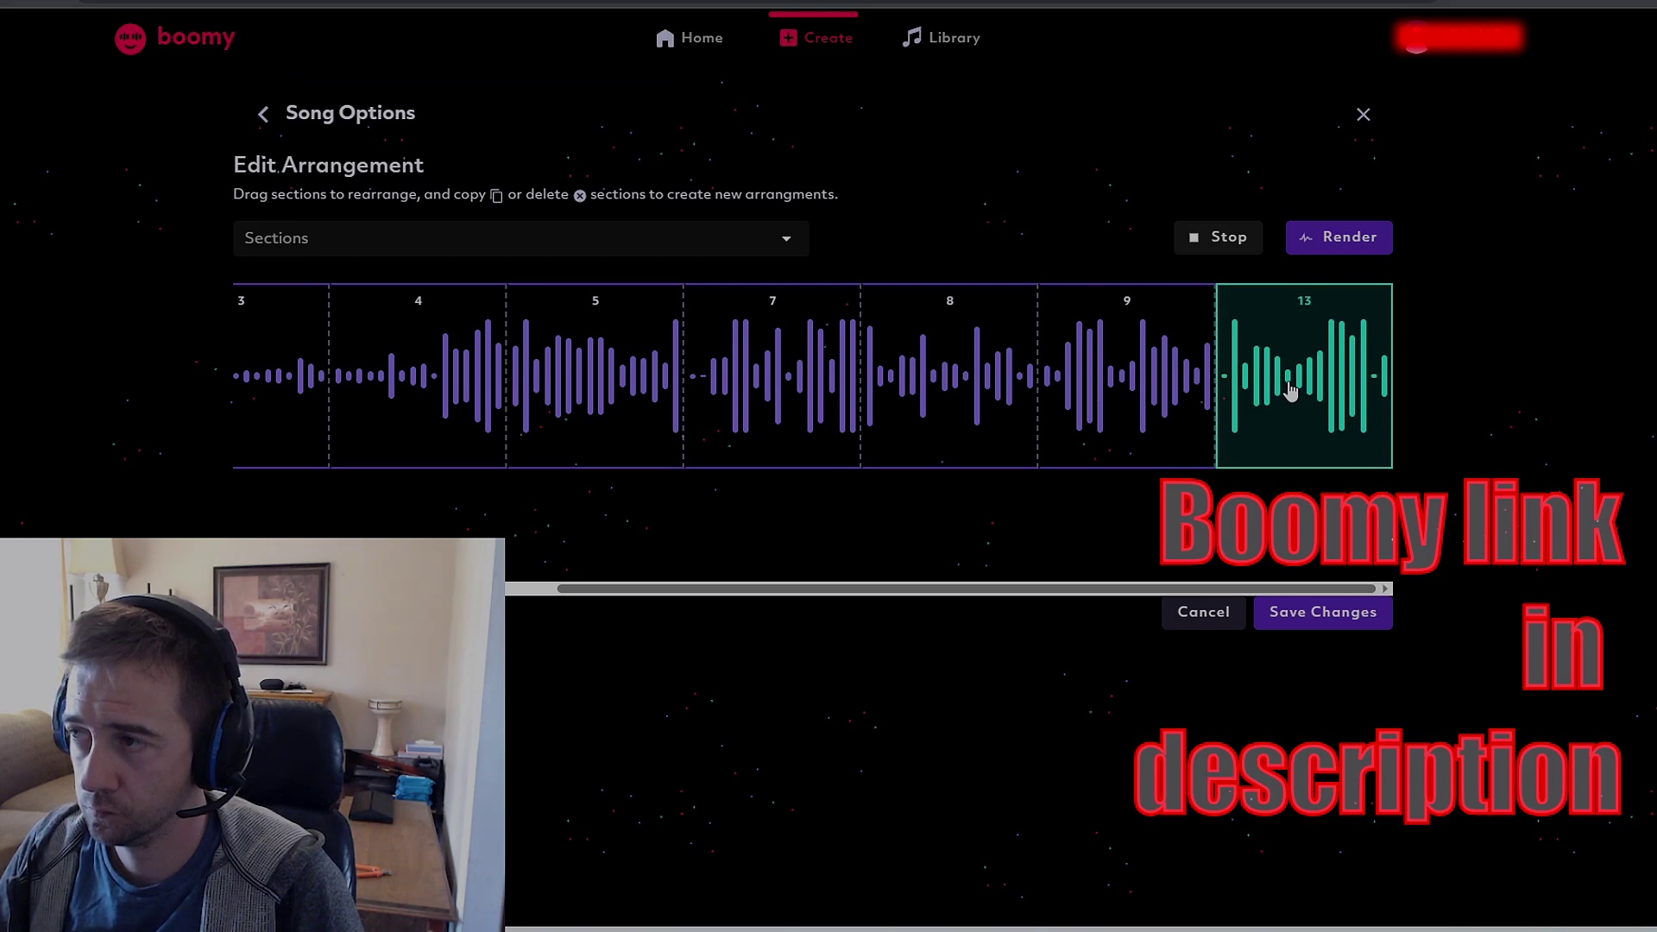
click(1305, 511)
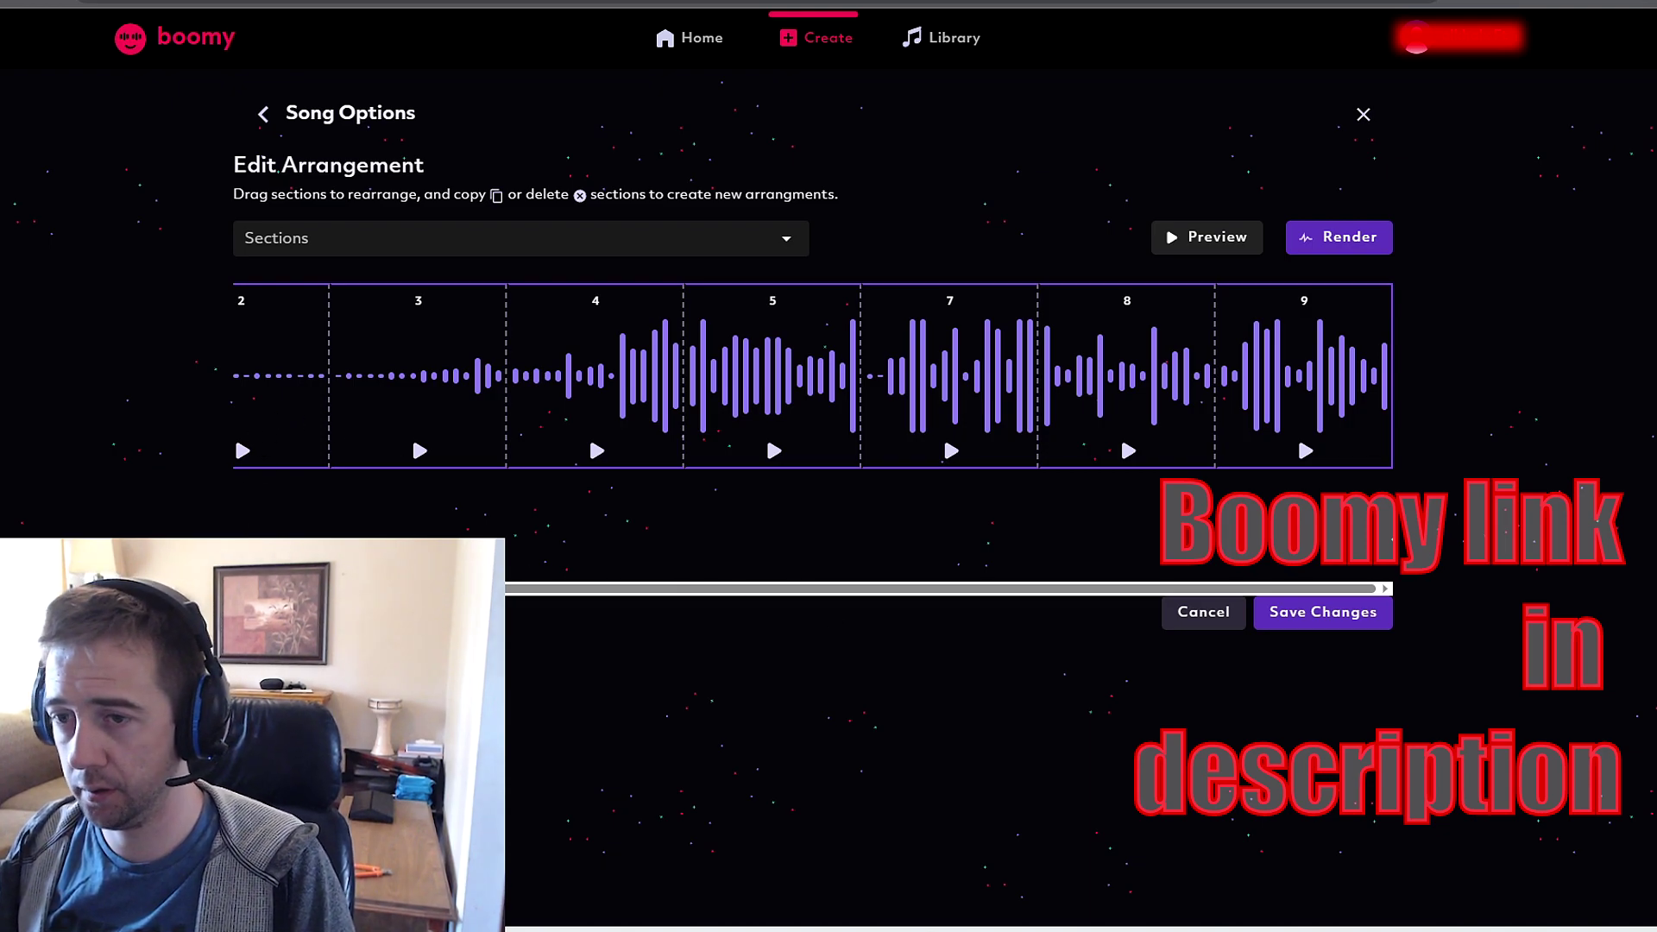
Audition sections 1, 2, 3 and 4 at the beginning of the arrangement one by one.
scroll(363, 431, left, 3)
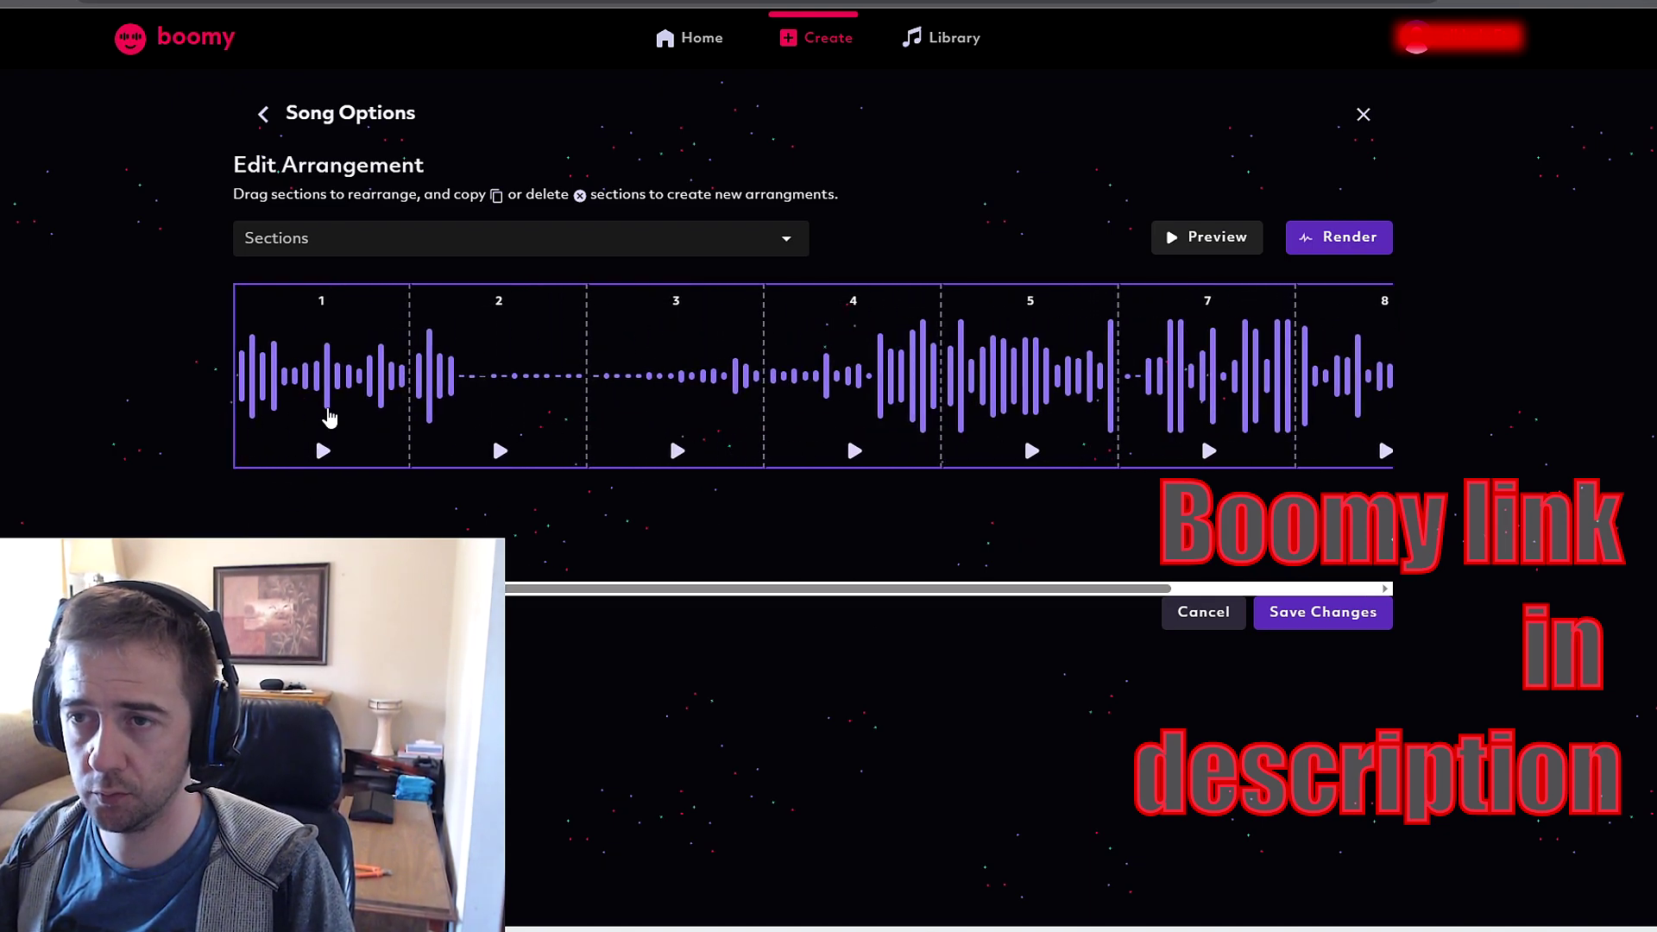
click(328, 417)
click(324, 451)
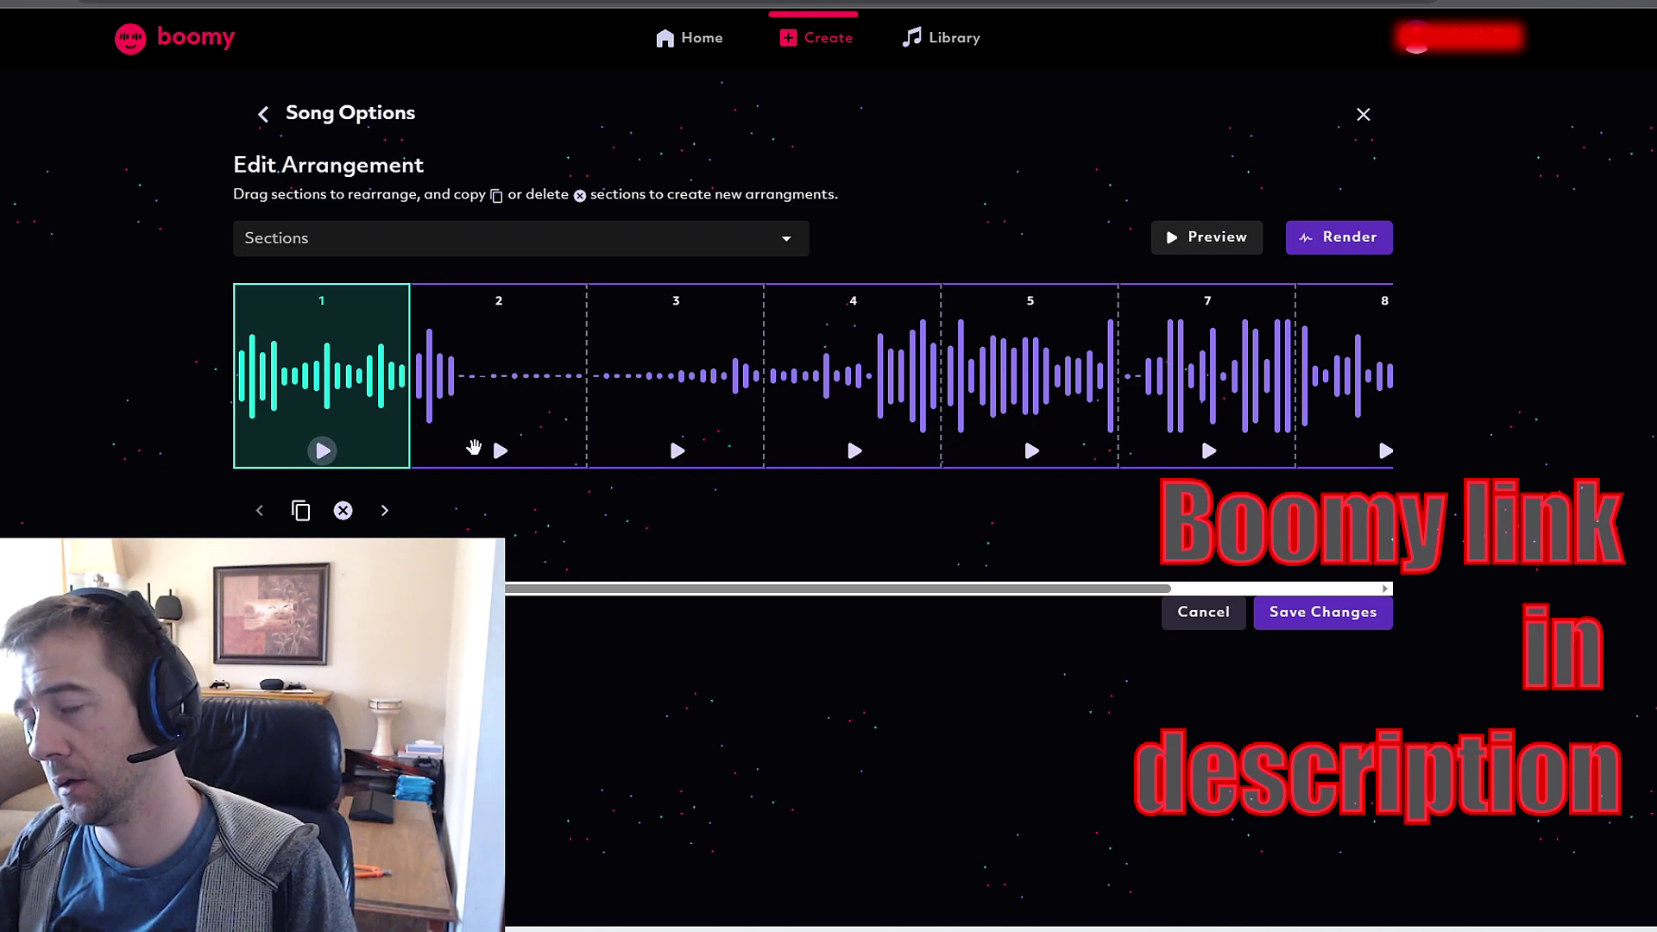
click(500, 450)
click(500, 450)
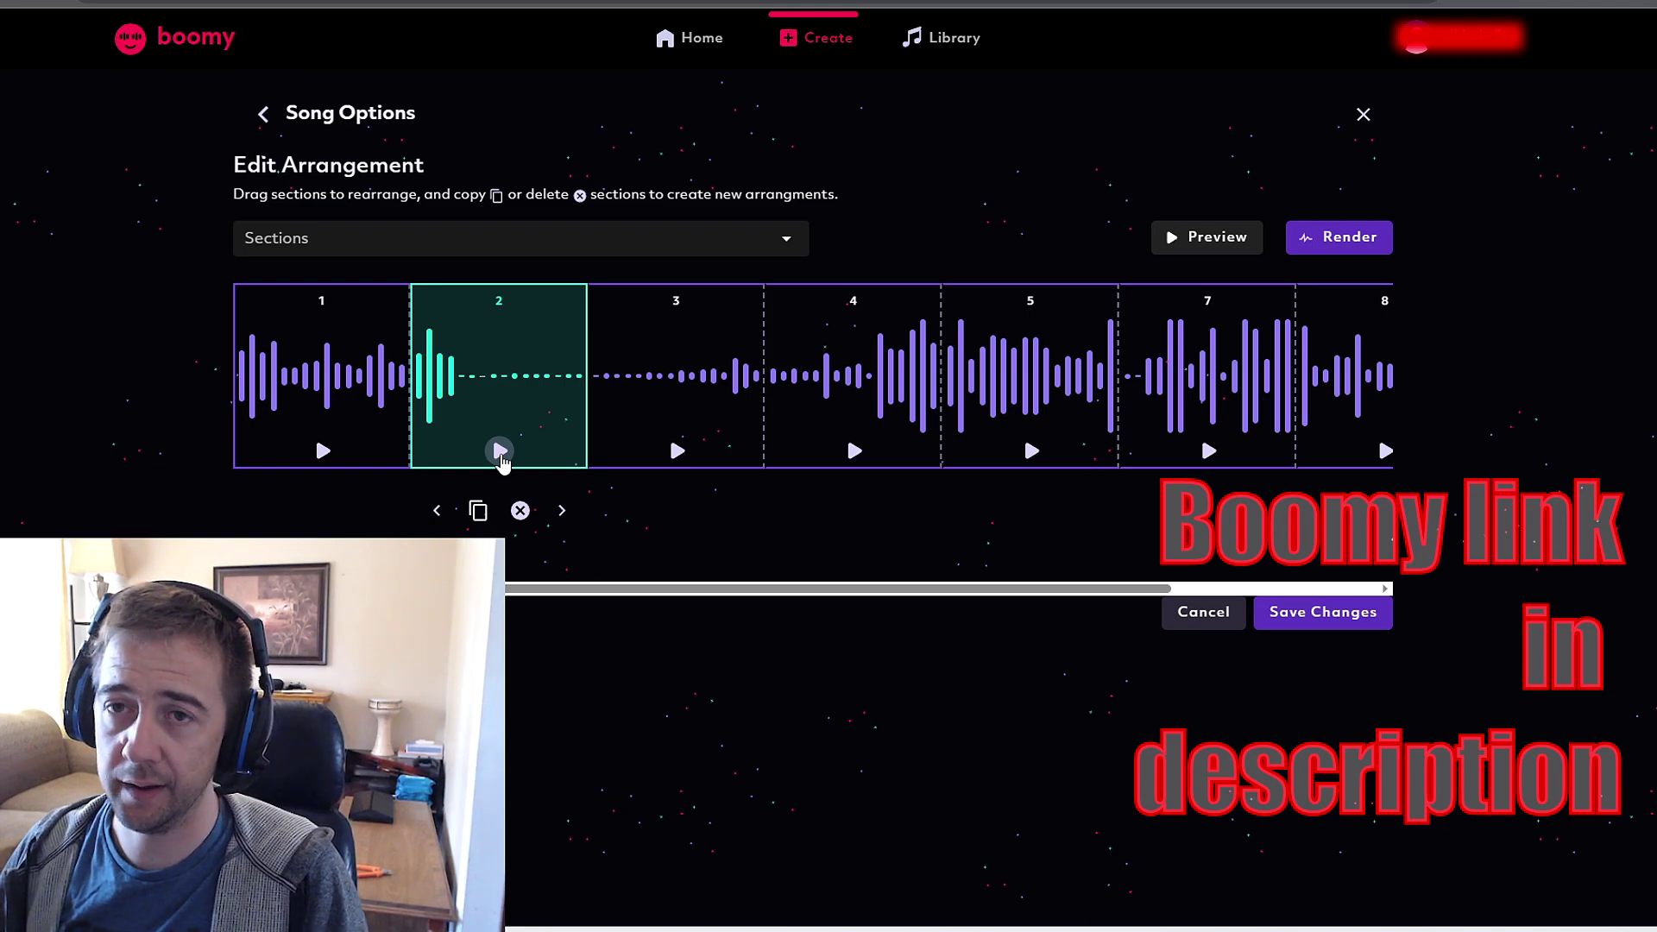
click(501, 452)
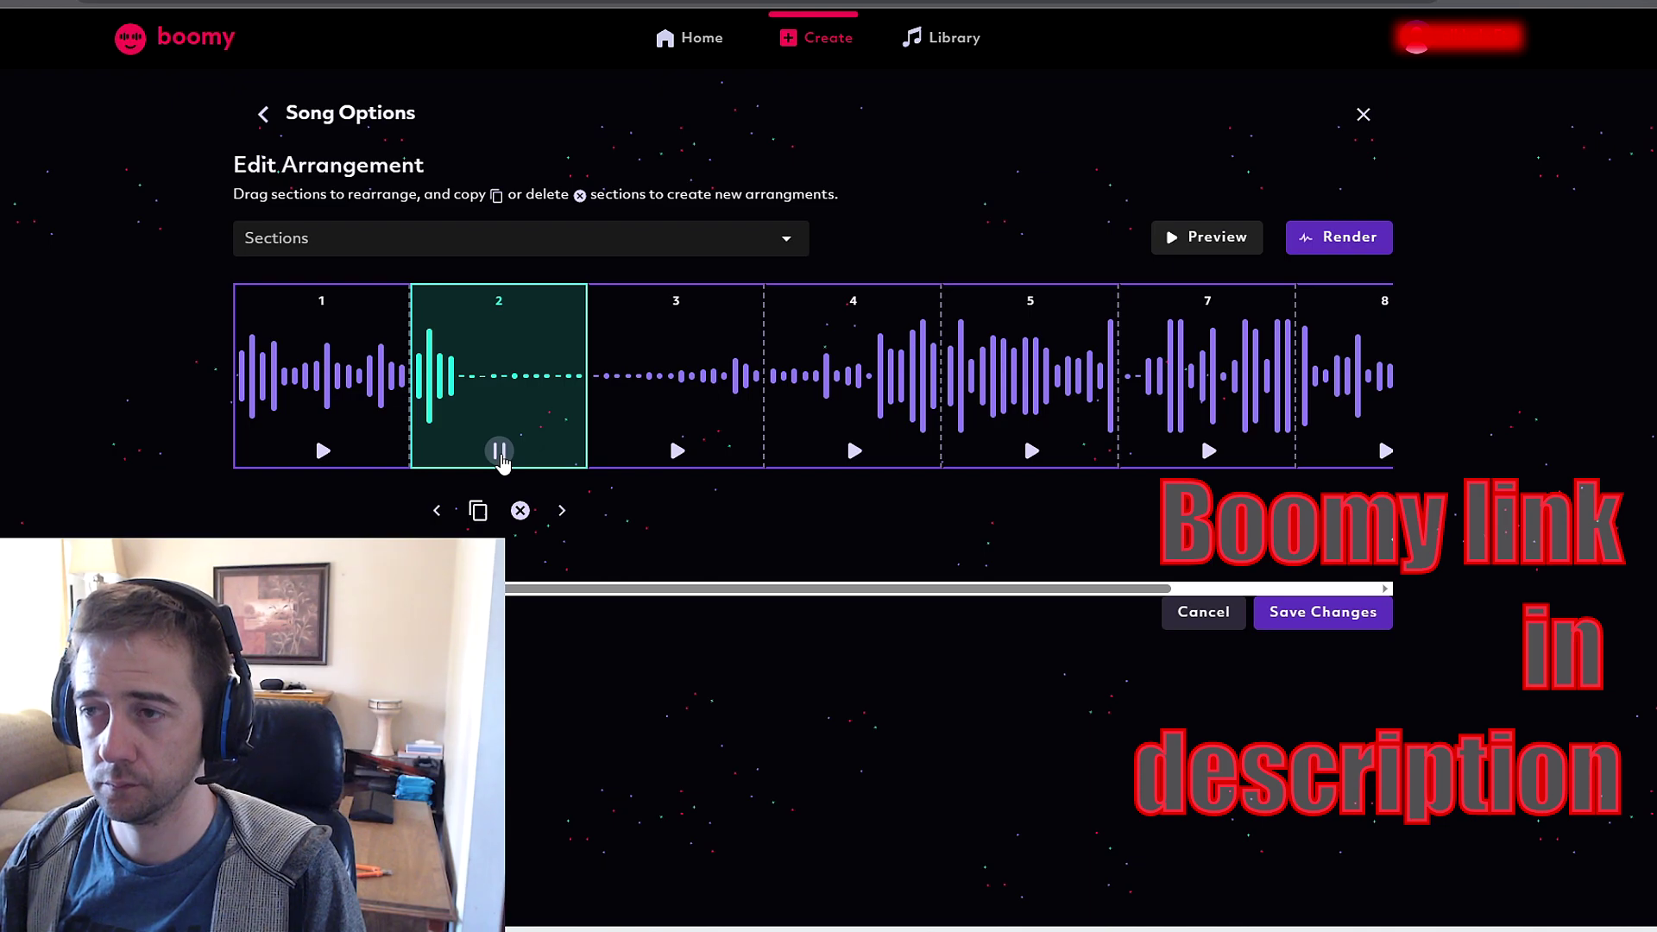
click(677, 451)
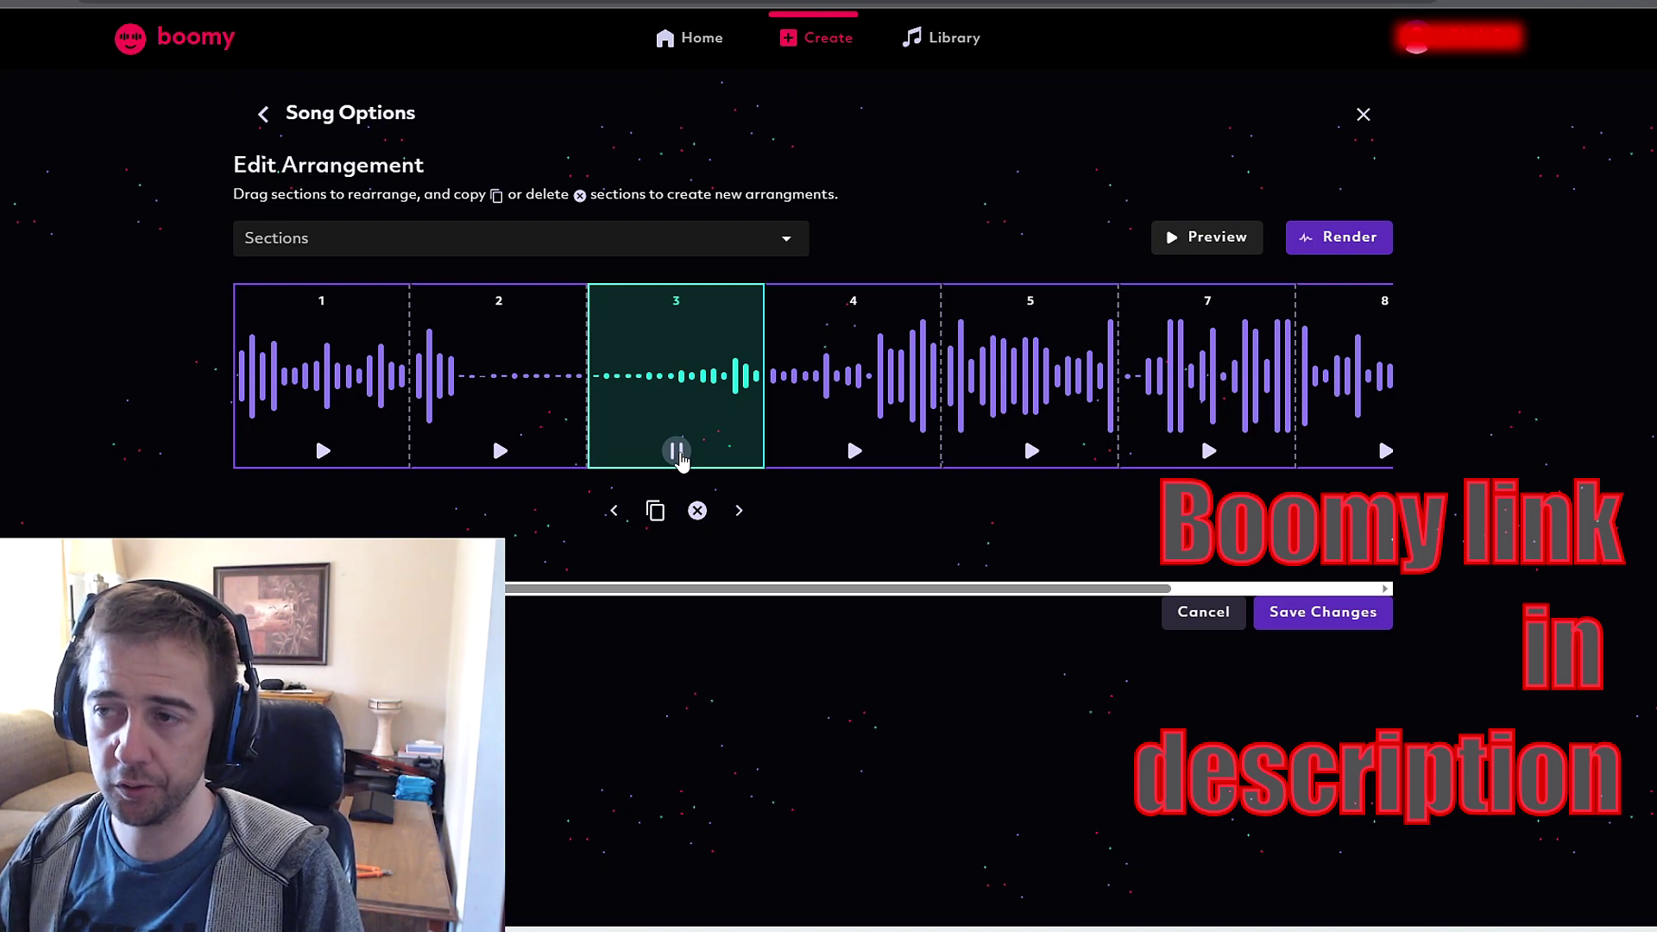
click(677, 452)
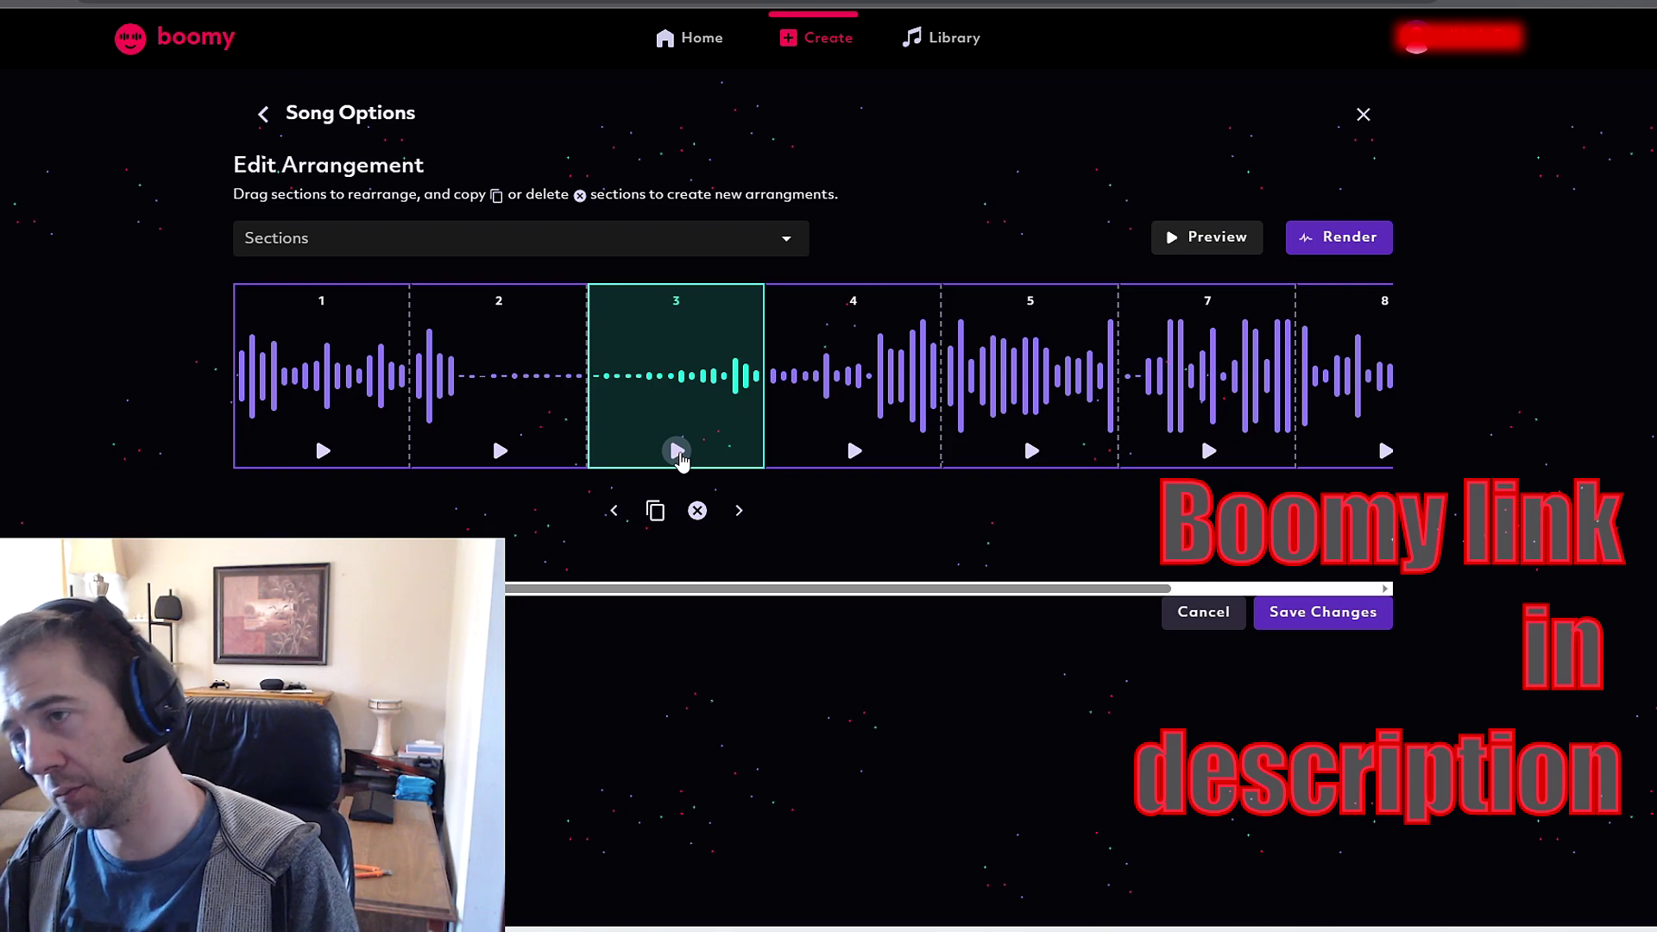
click(848, 436)
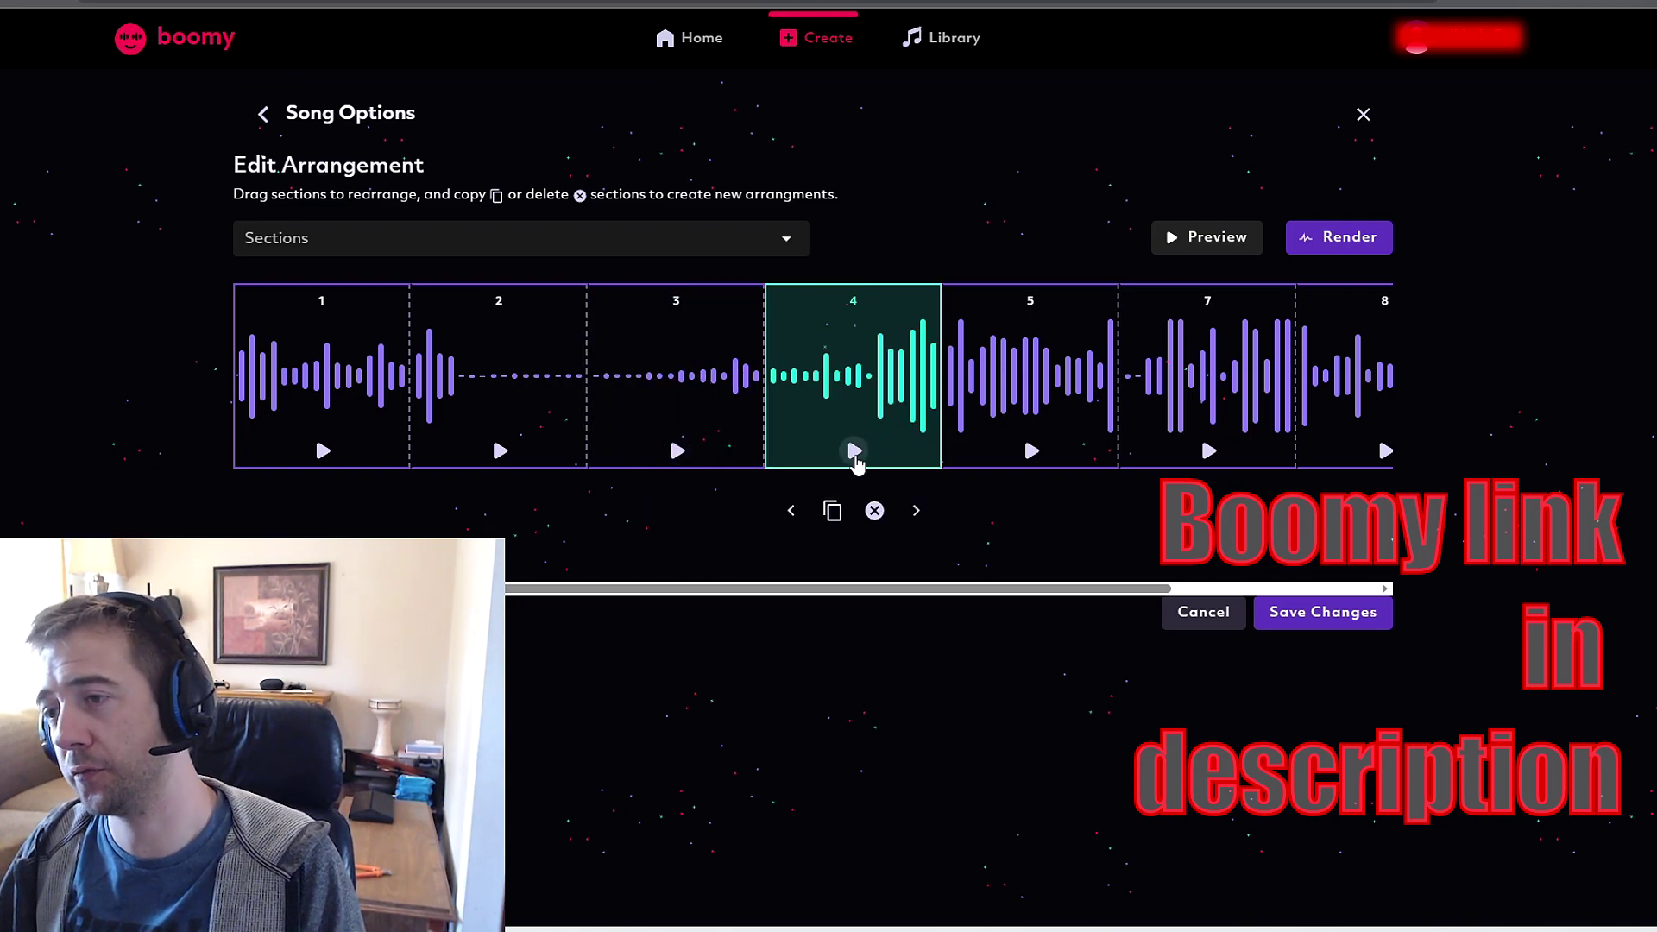
click(854, 452)
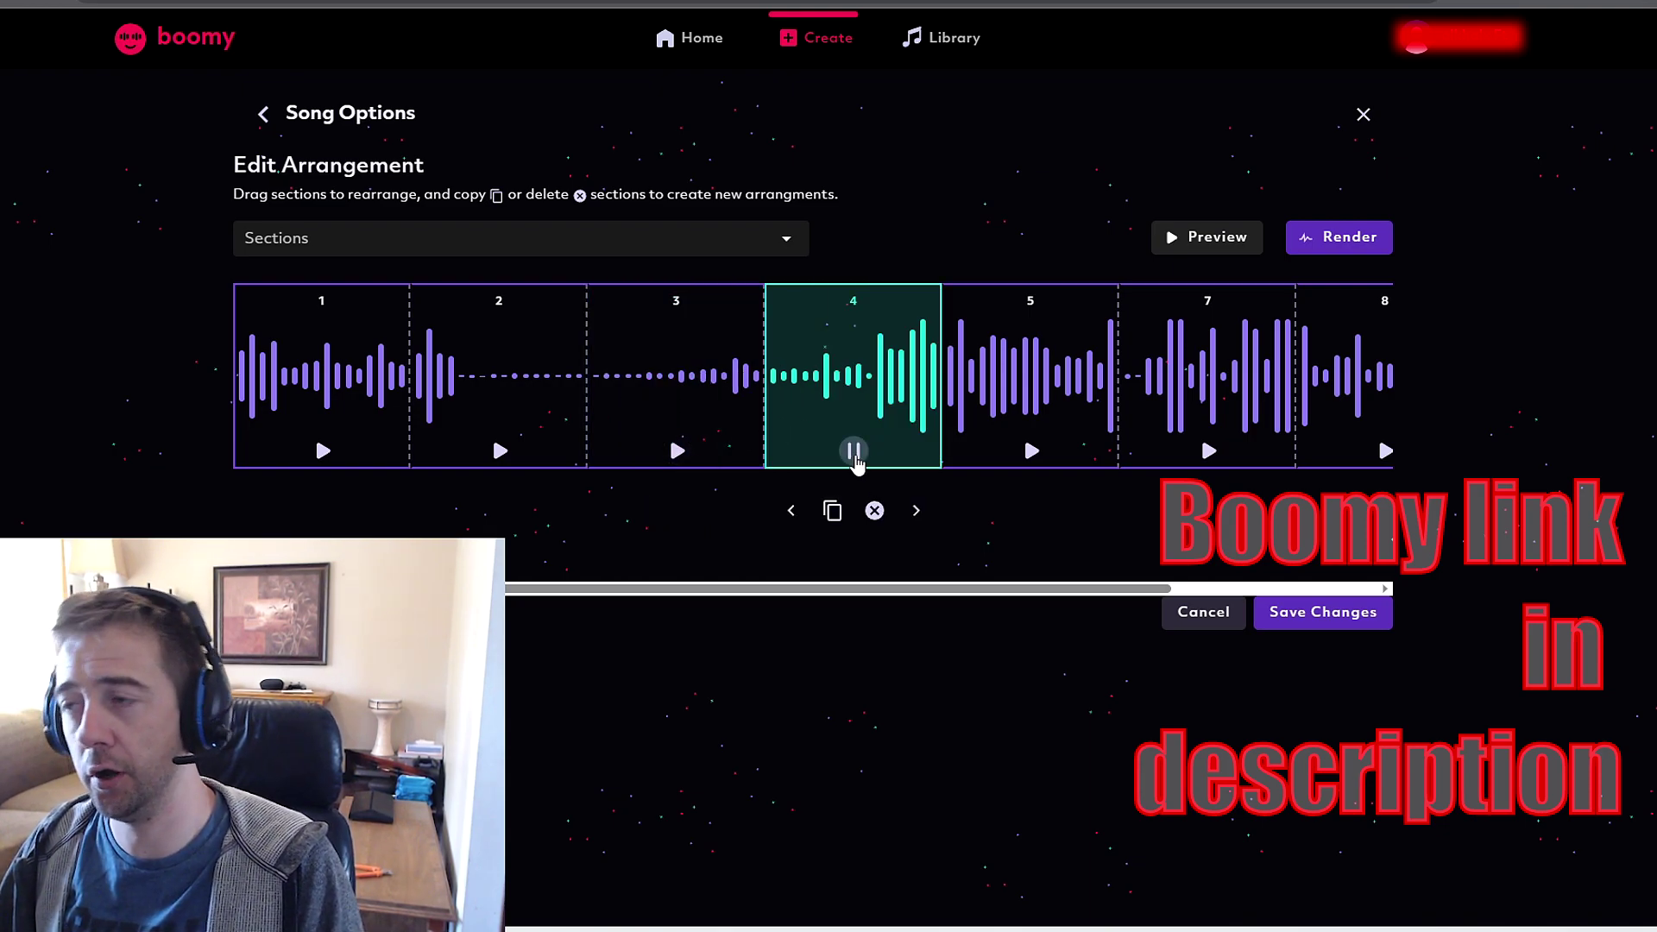
Preview the shortened arrangement from section 4 onward and save the arrangement changes.
click(1174, 243)
click(821, 397)
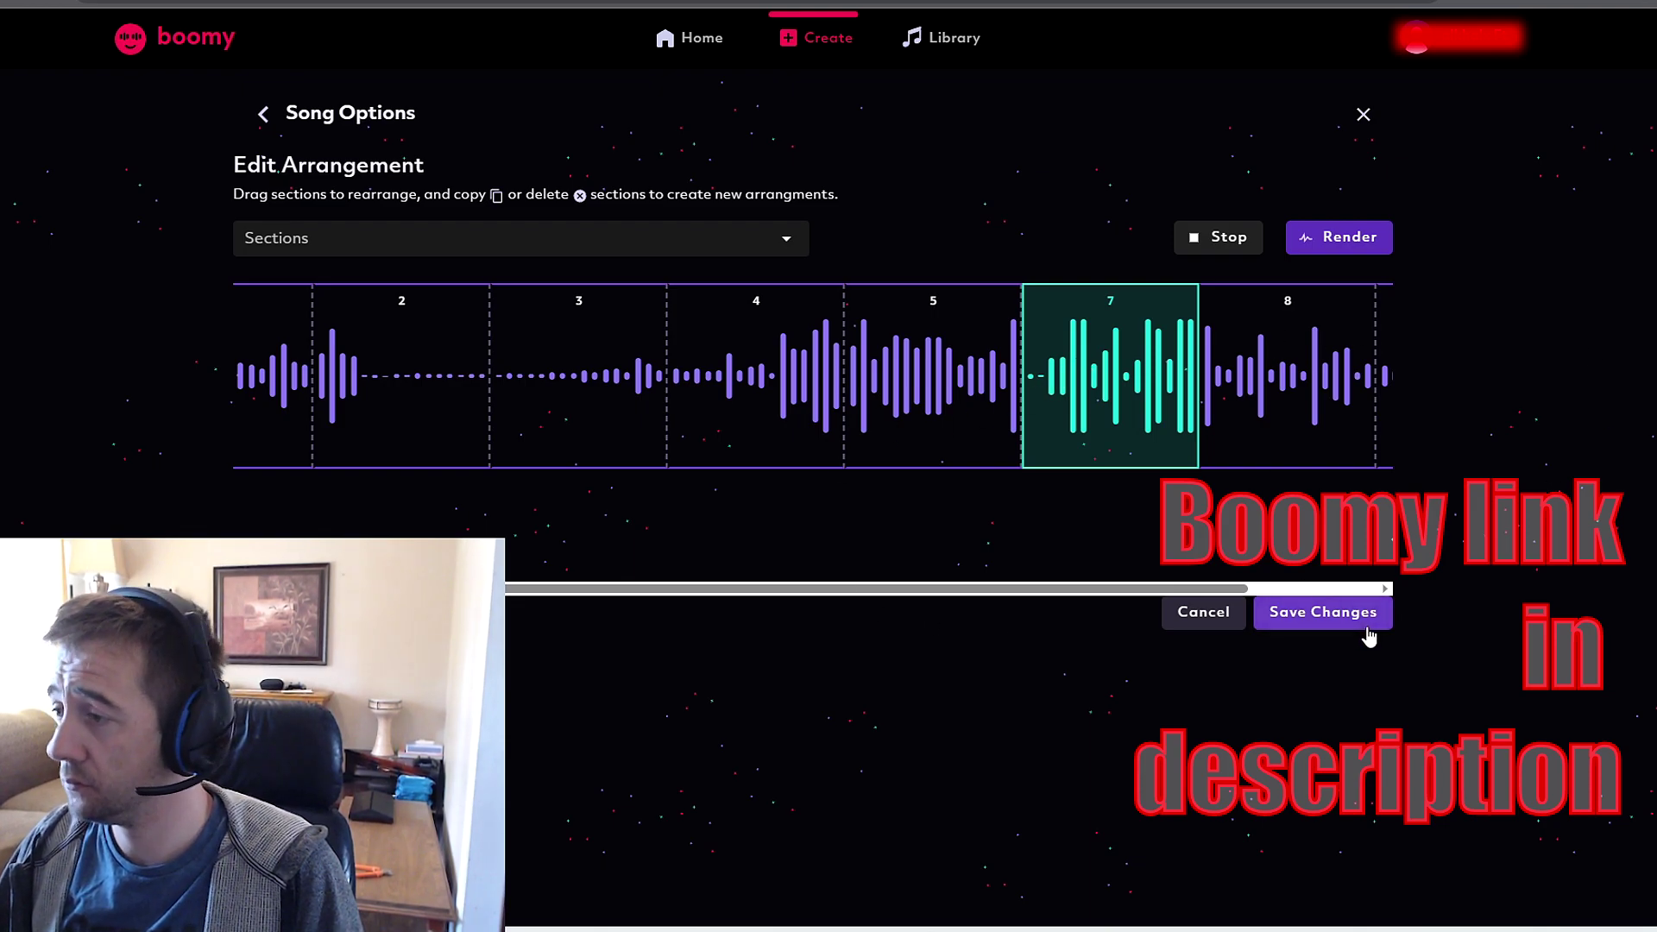
click(1321, 618)
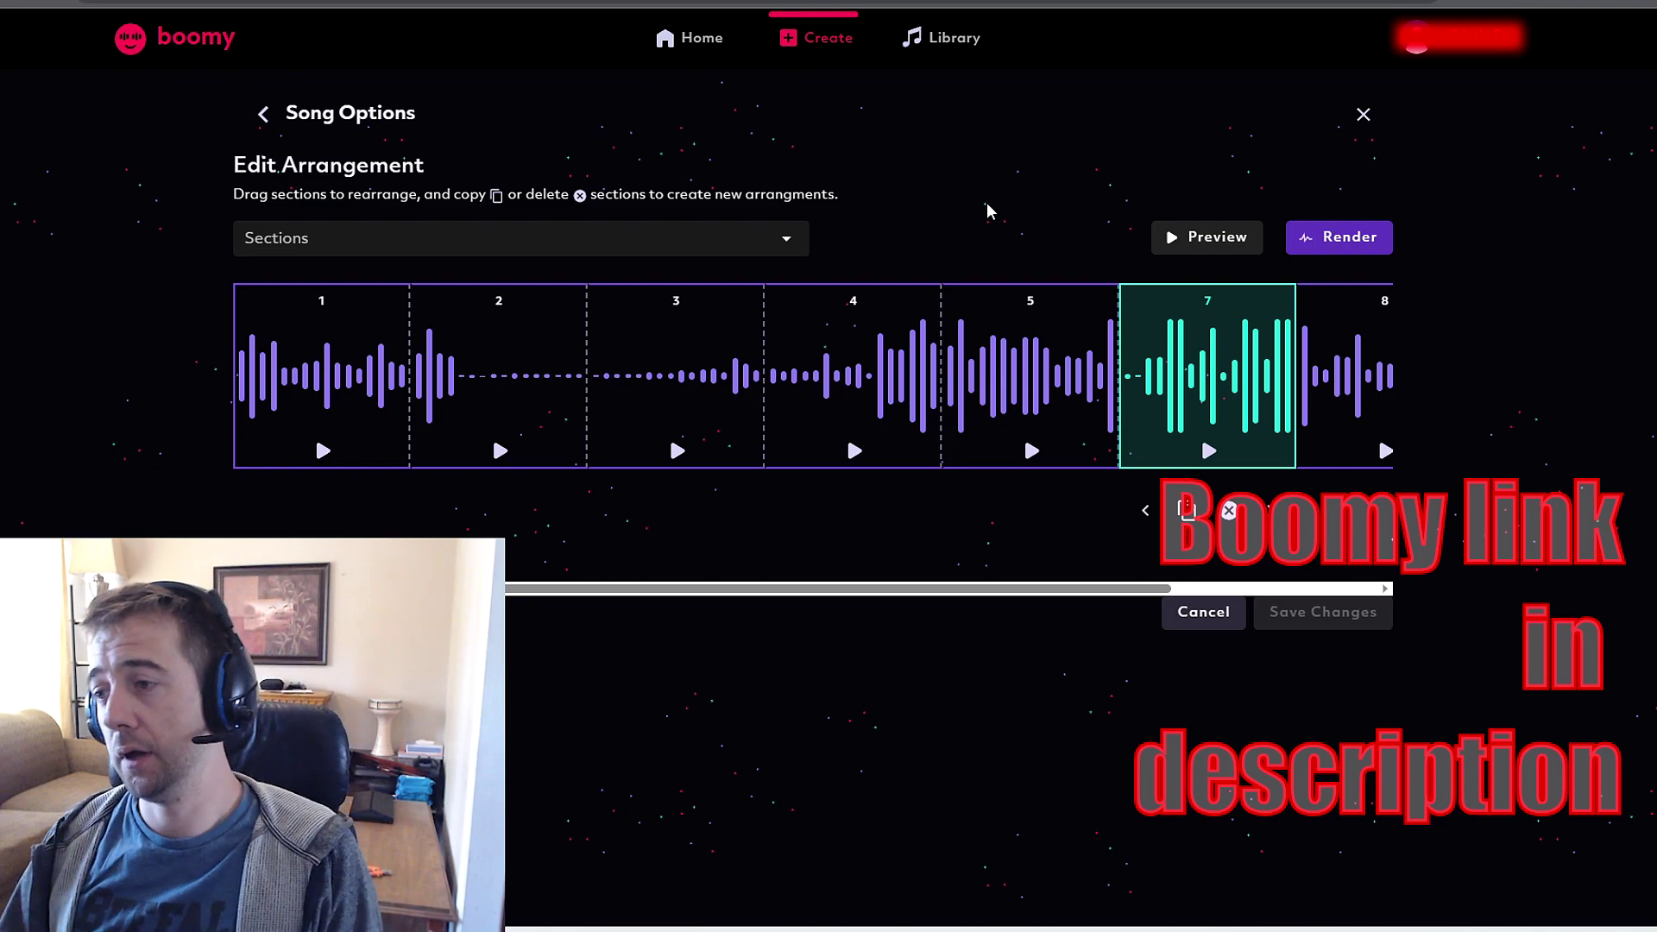
Pause the song, and in its options set the song title to "ten" and enter the artist's name.
click(1001, 756)
click(893, 191)
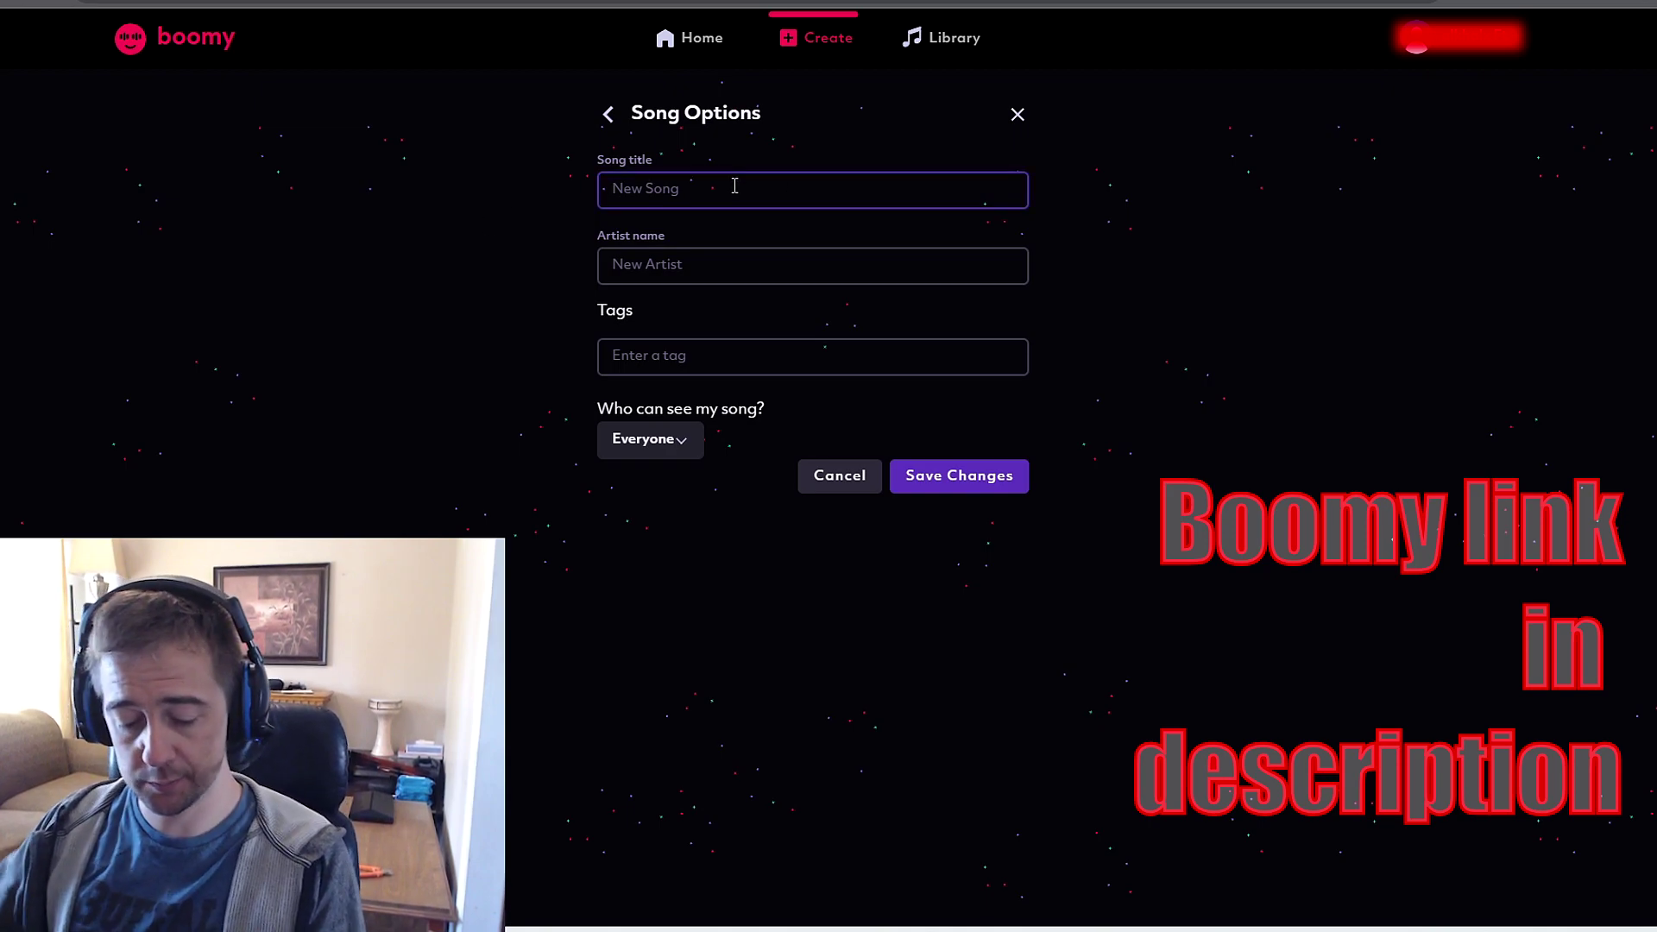
text(ten)
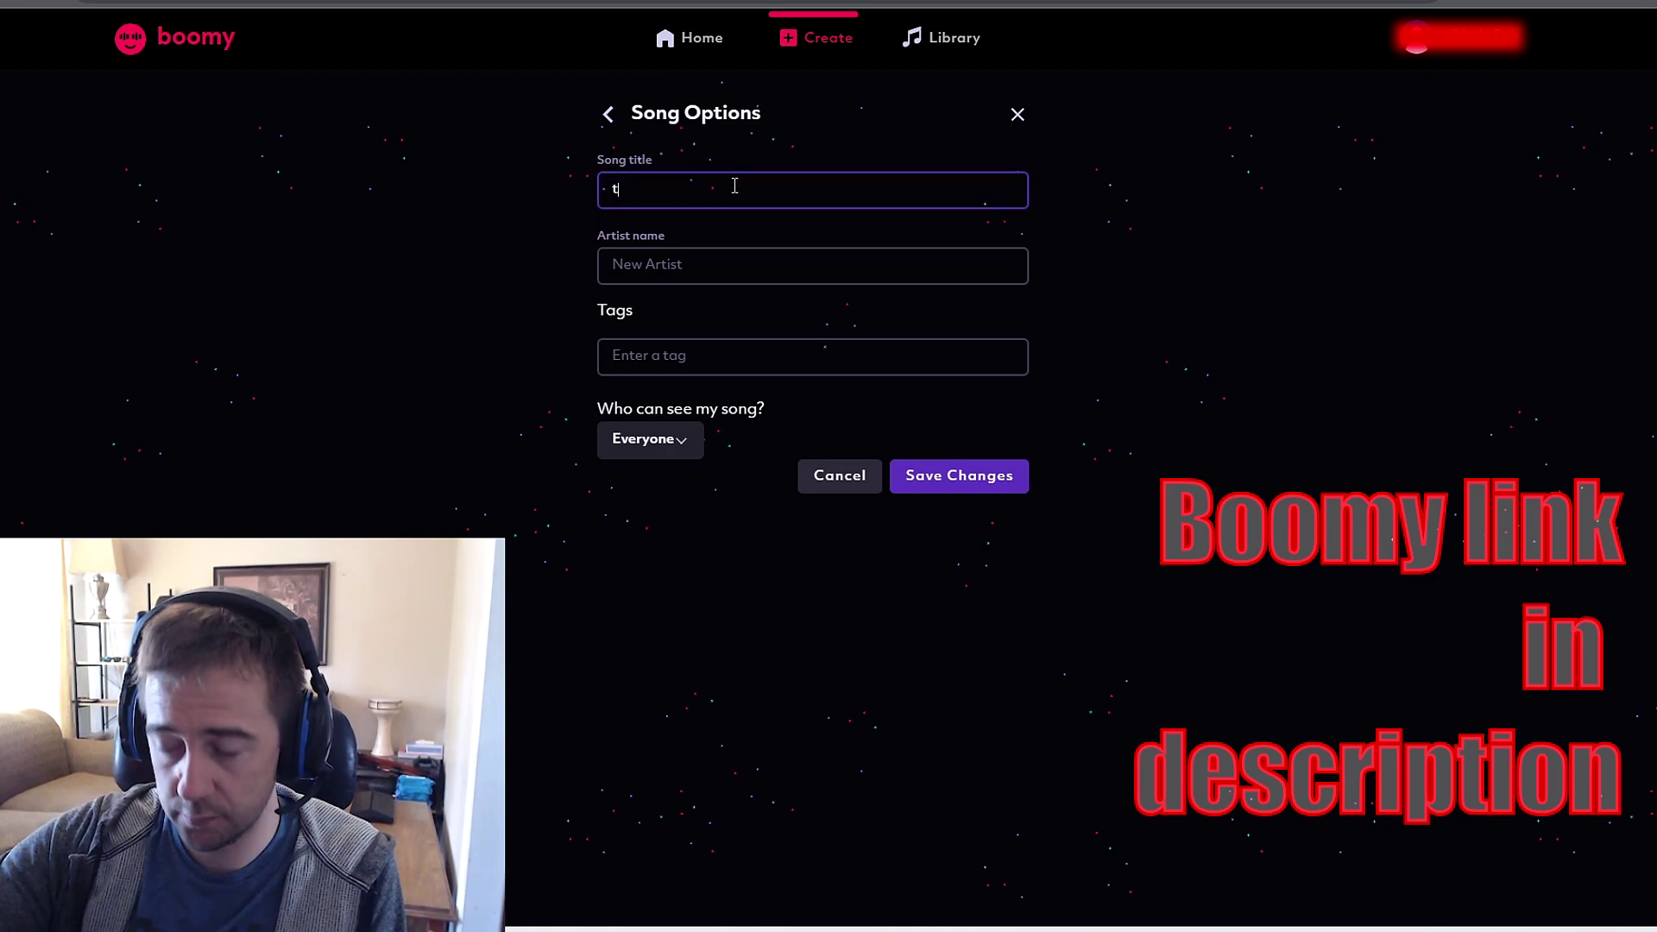
click(692, 274)
text(dolbec)
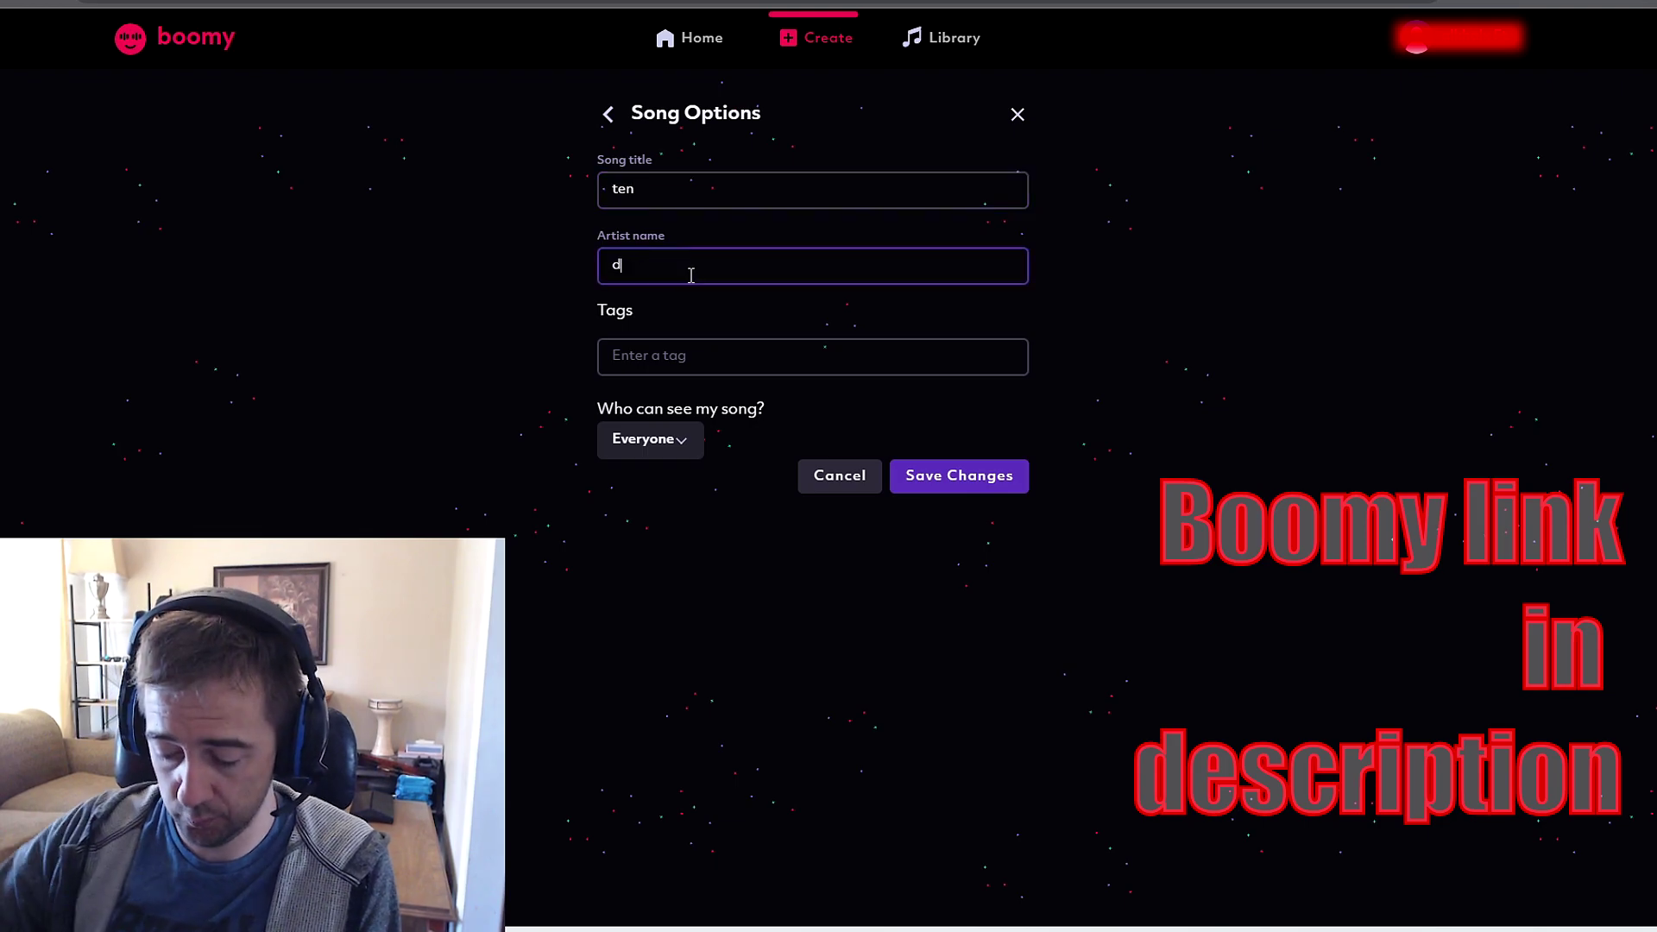
Add the suggested tags #AIHouse, #AITechno and #Transe to the song.
click(715, 368)
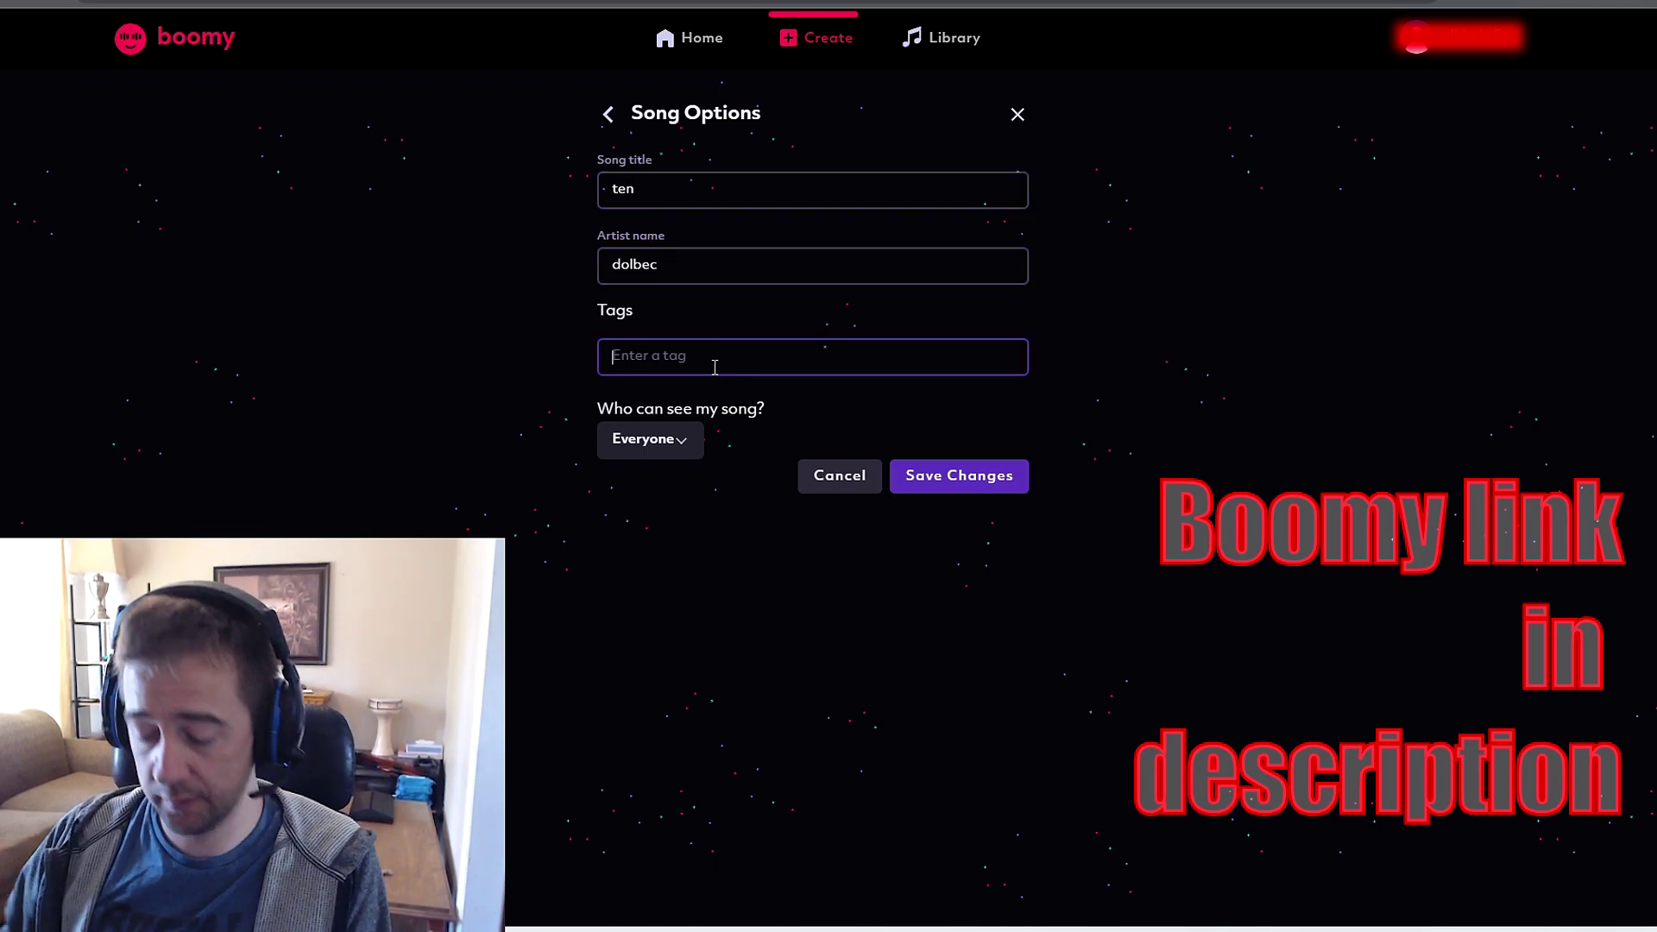
text(#house)
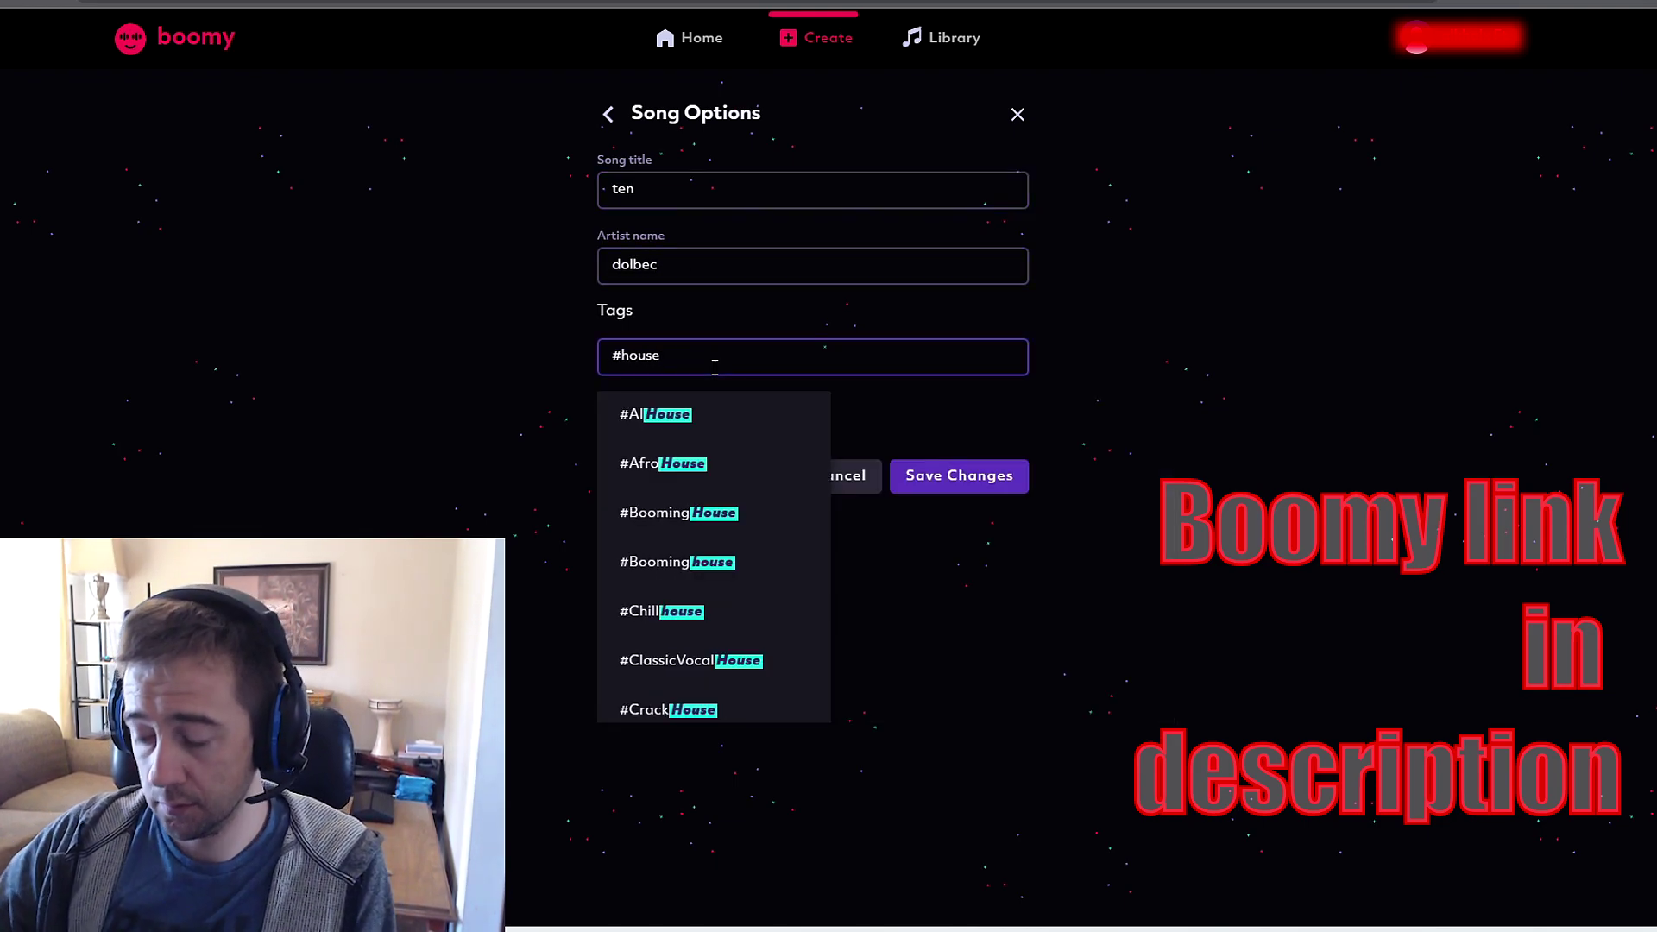
click(676, 413)
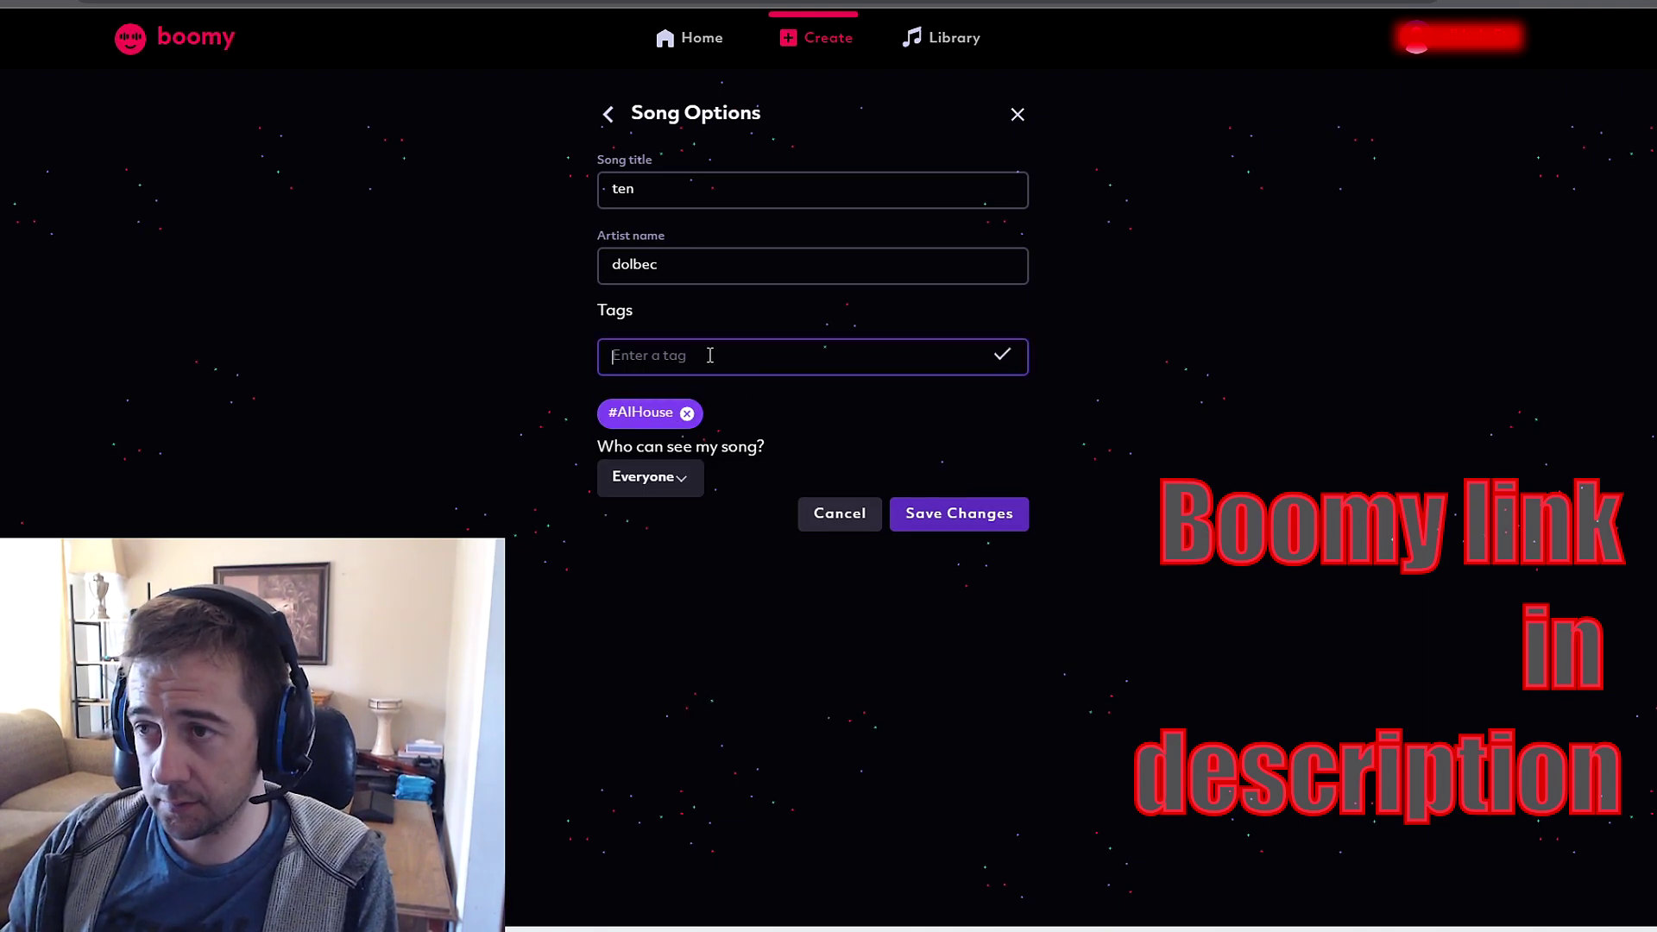
text(#techno)
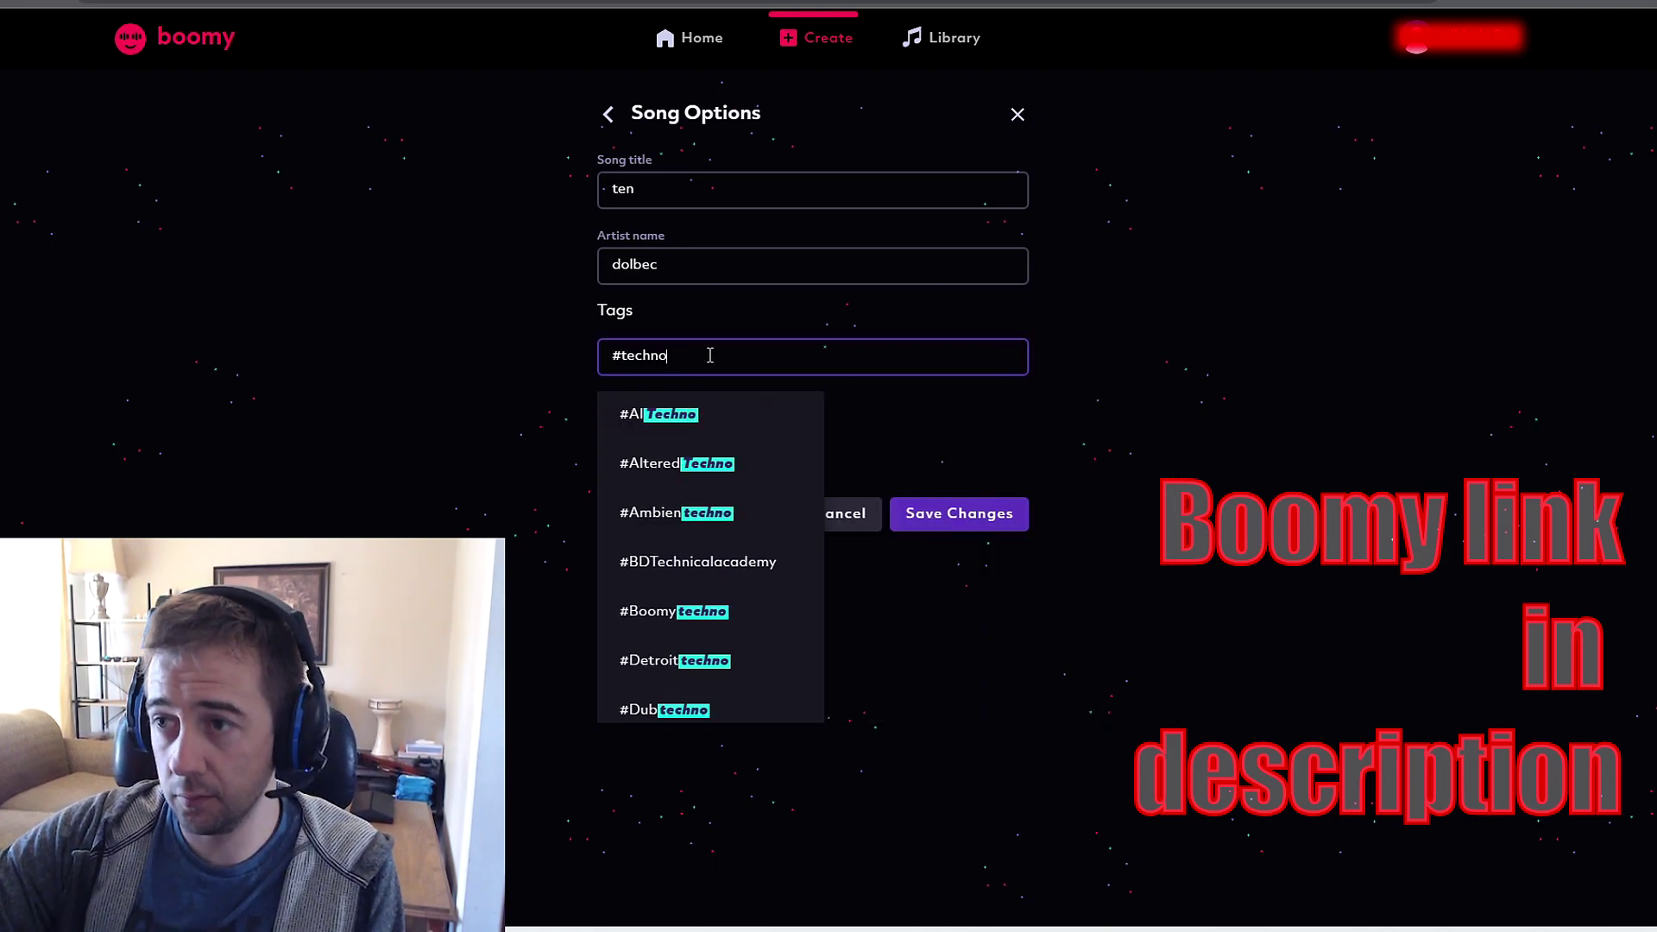
click(682, 414)
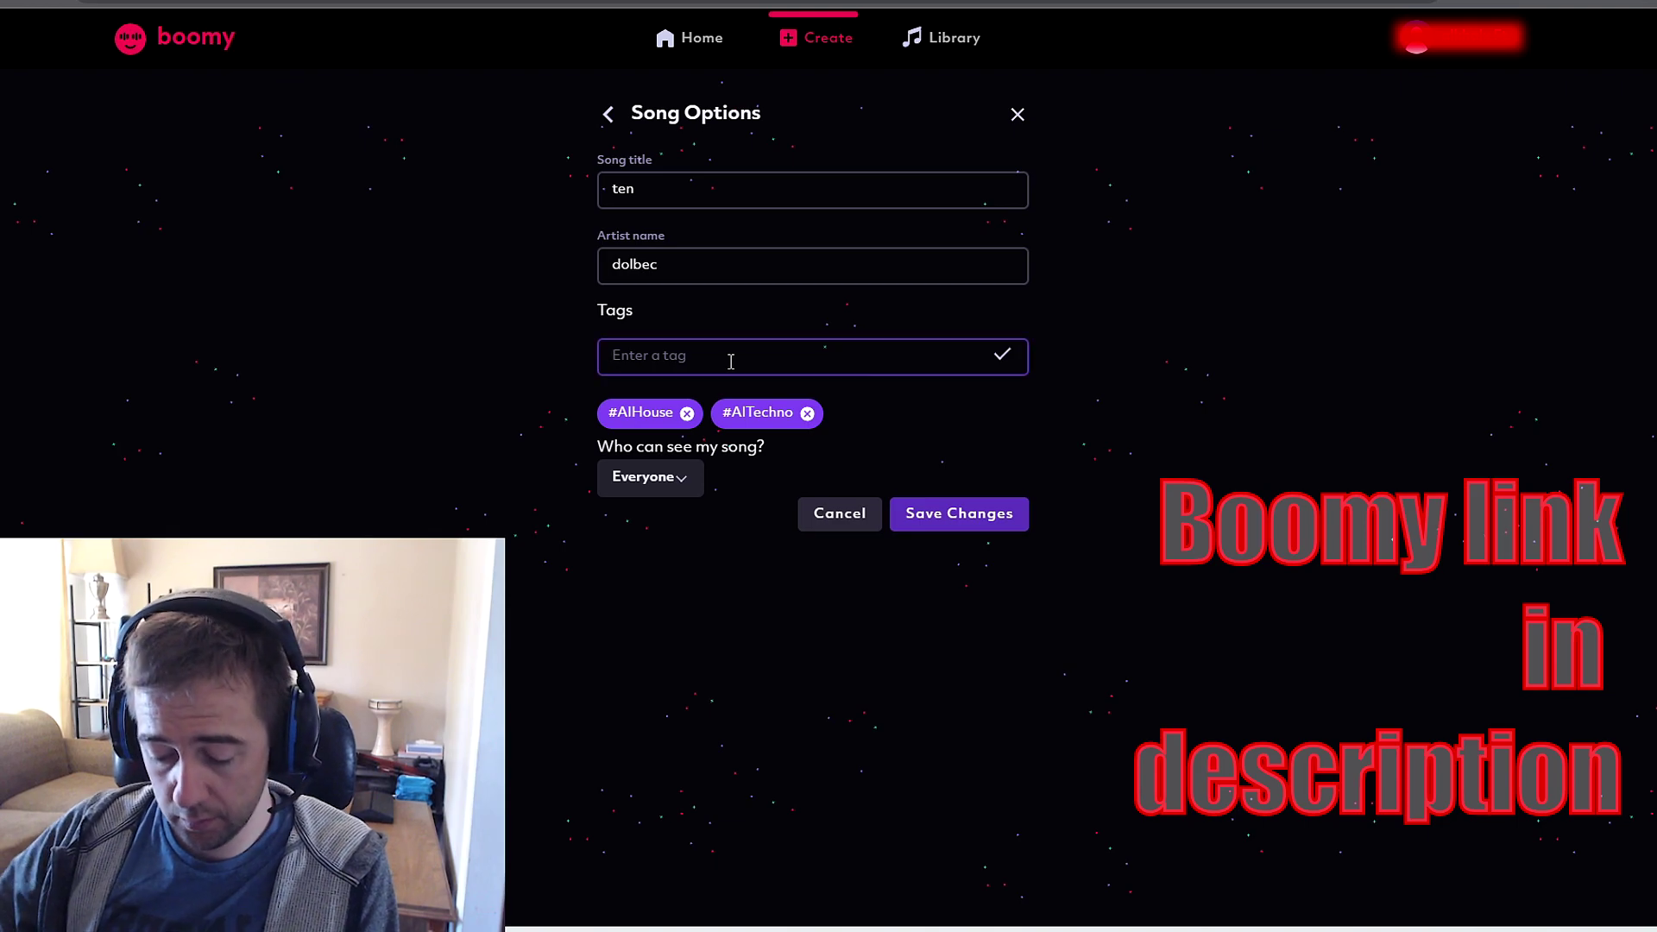
text(#transe)
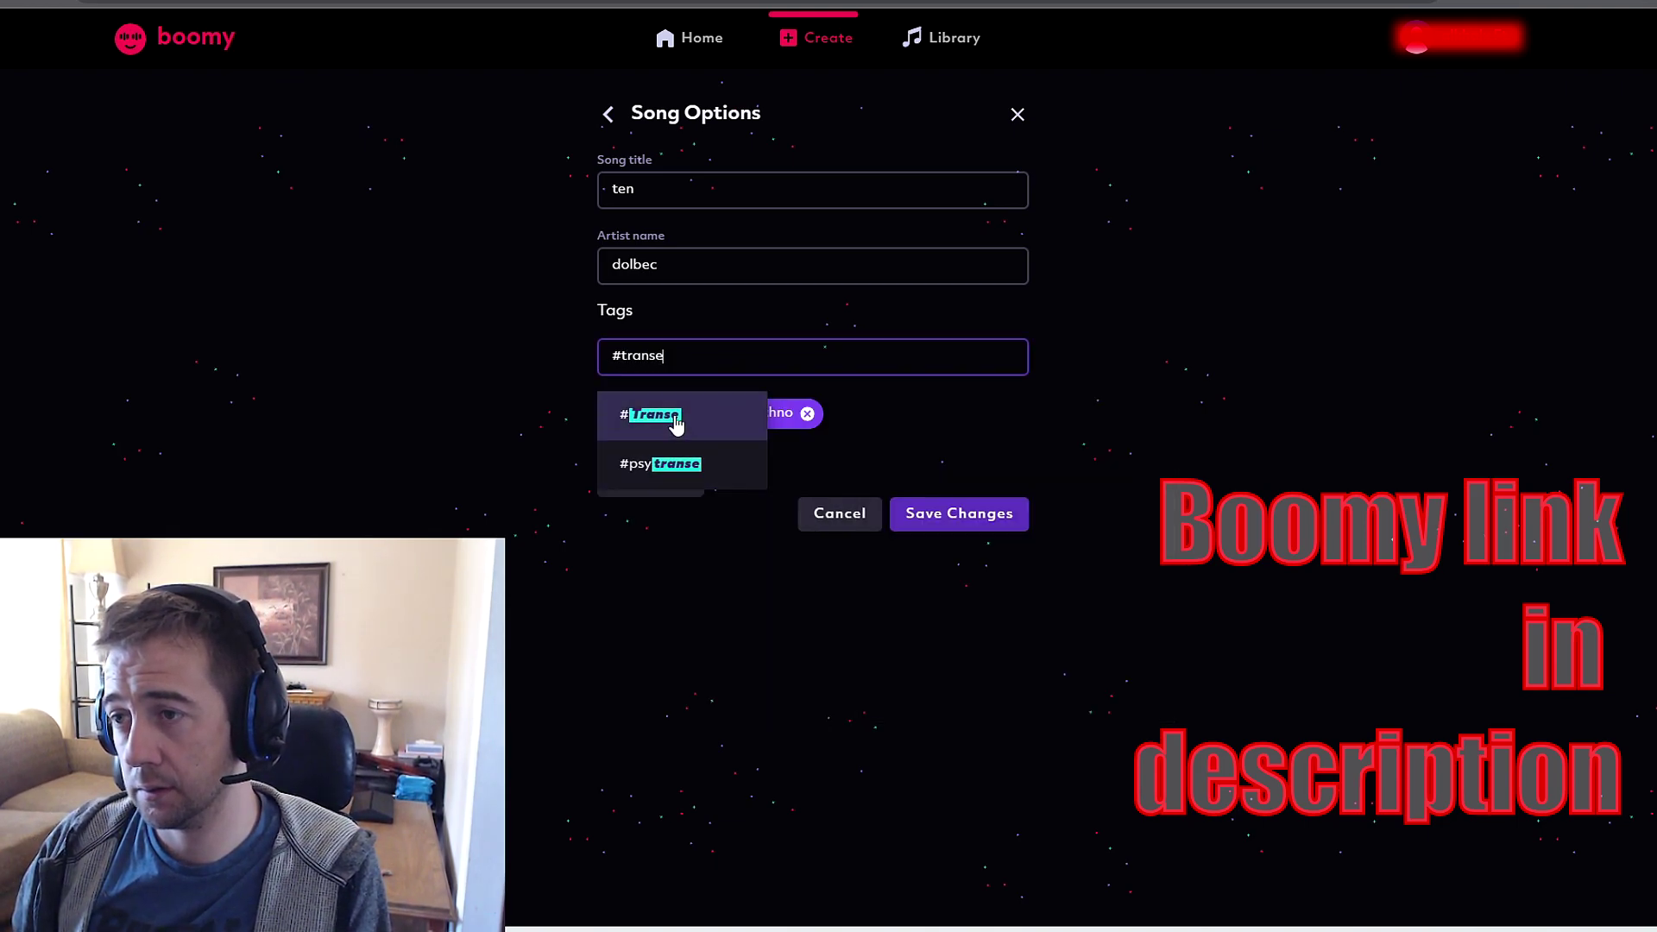
click(676, 417)
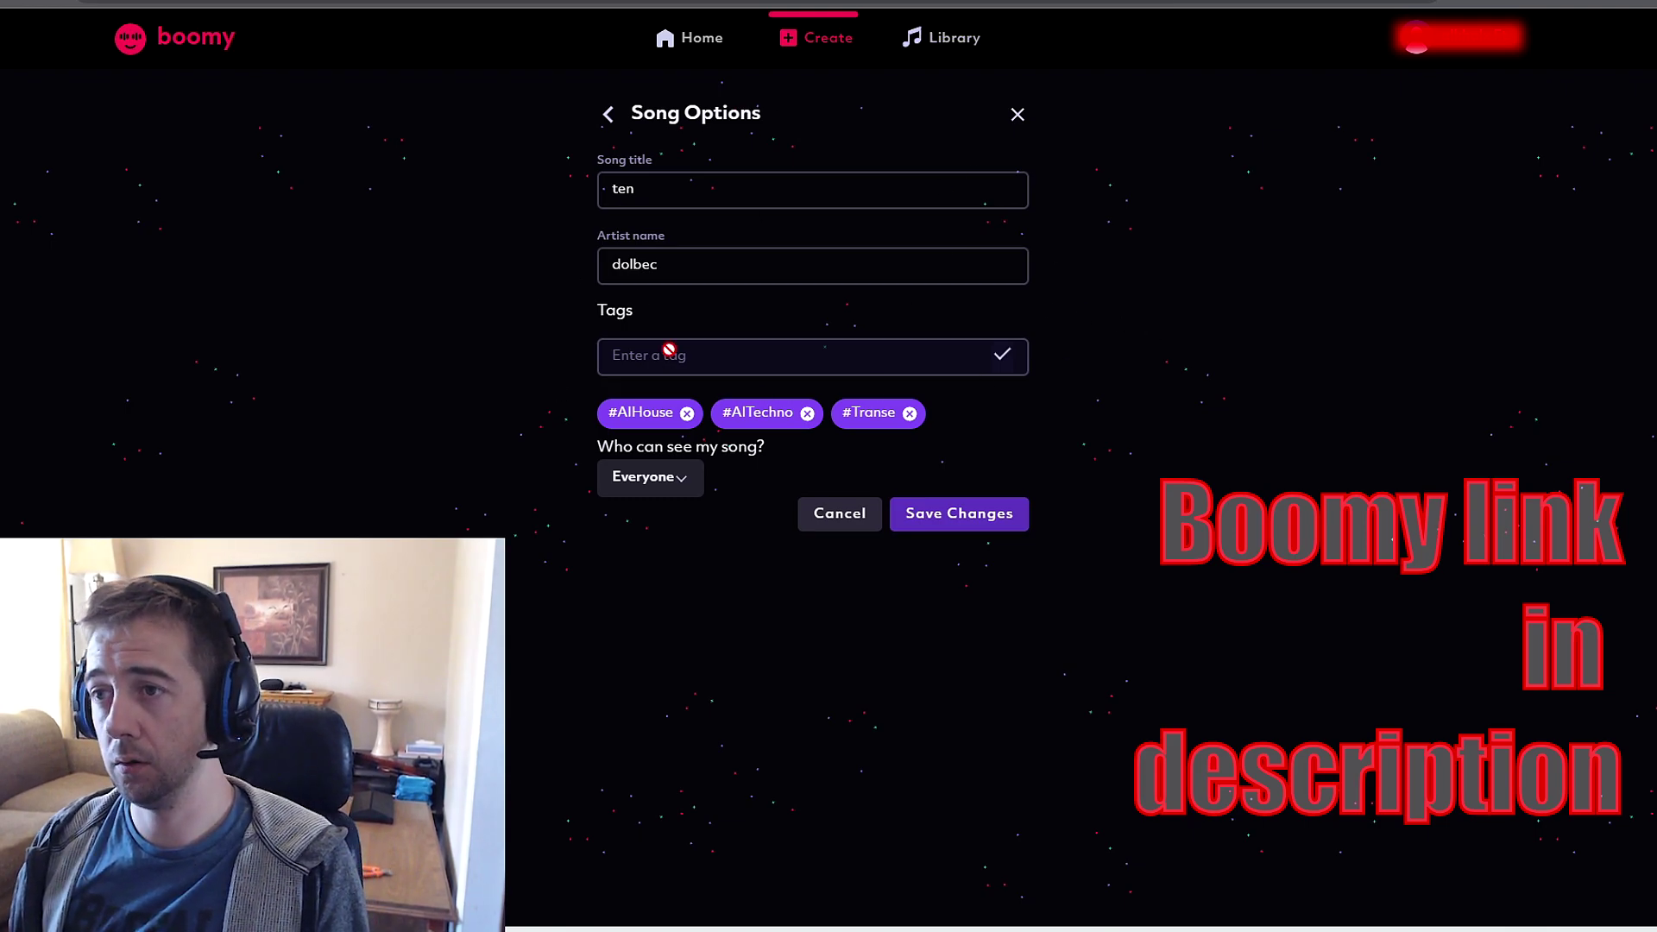
Save the song's title, artist and tag details and pause its playback.
click(1007, 531)
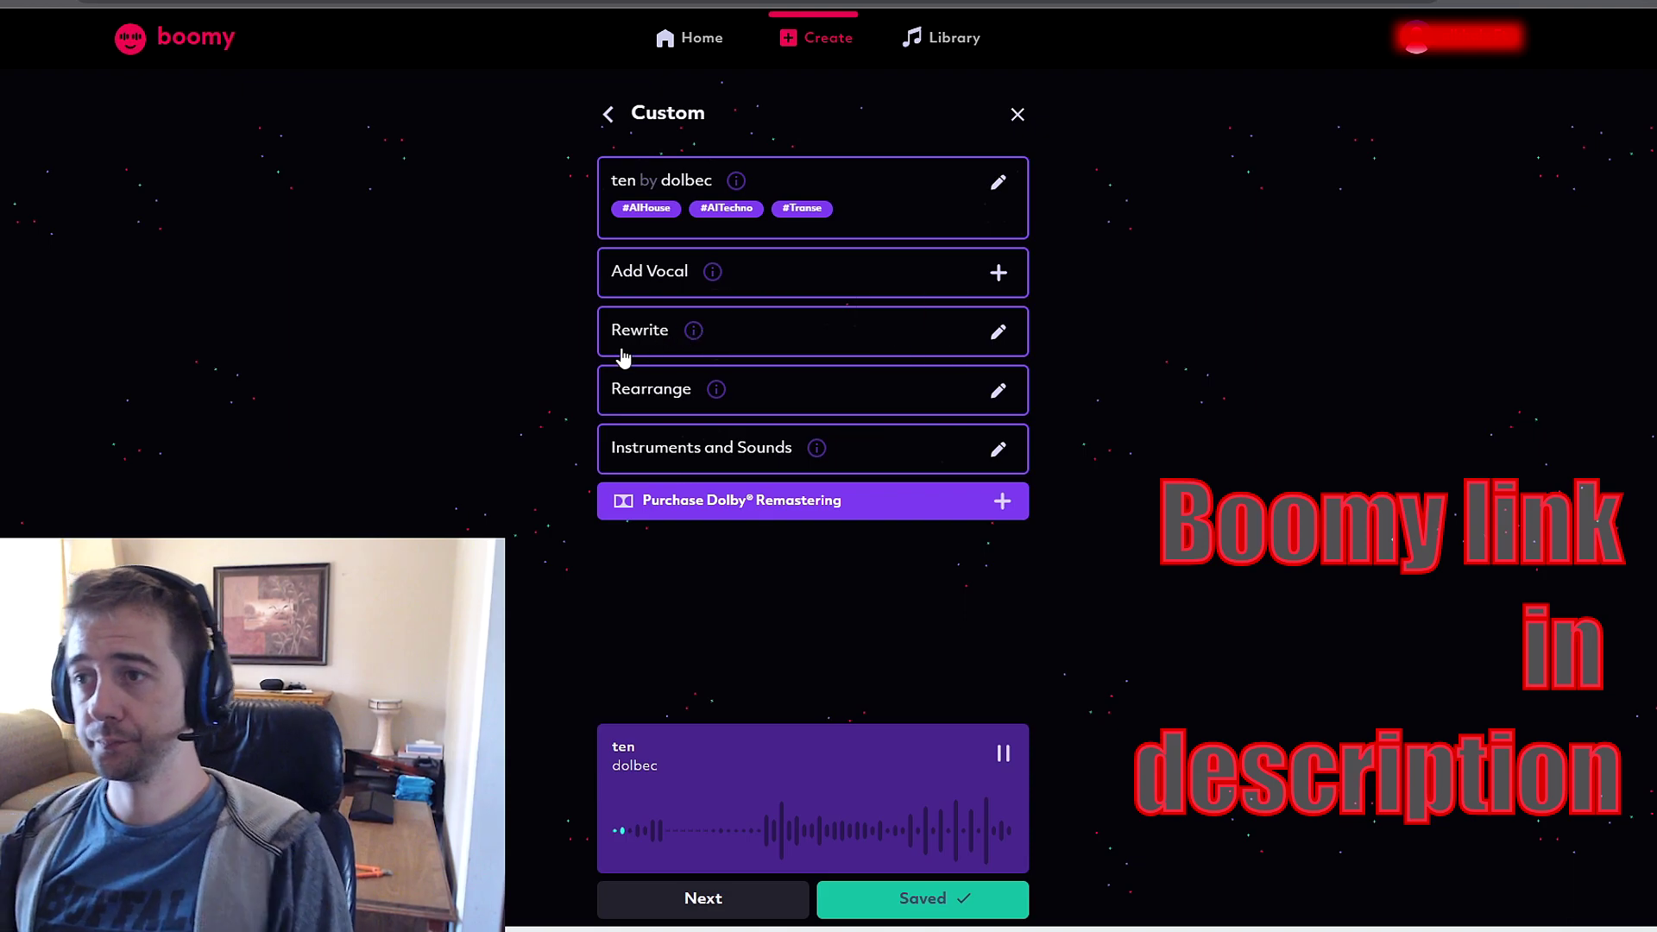
mouse_move(676, 333)
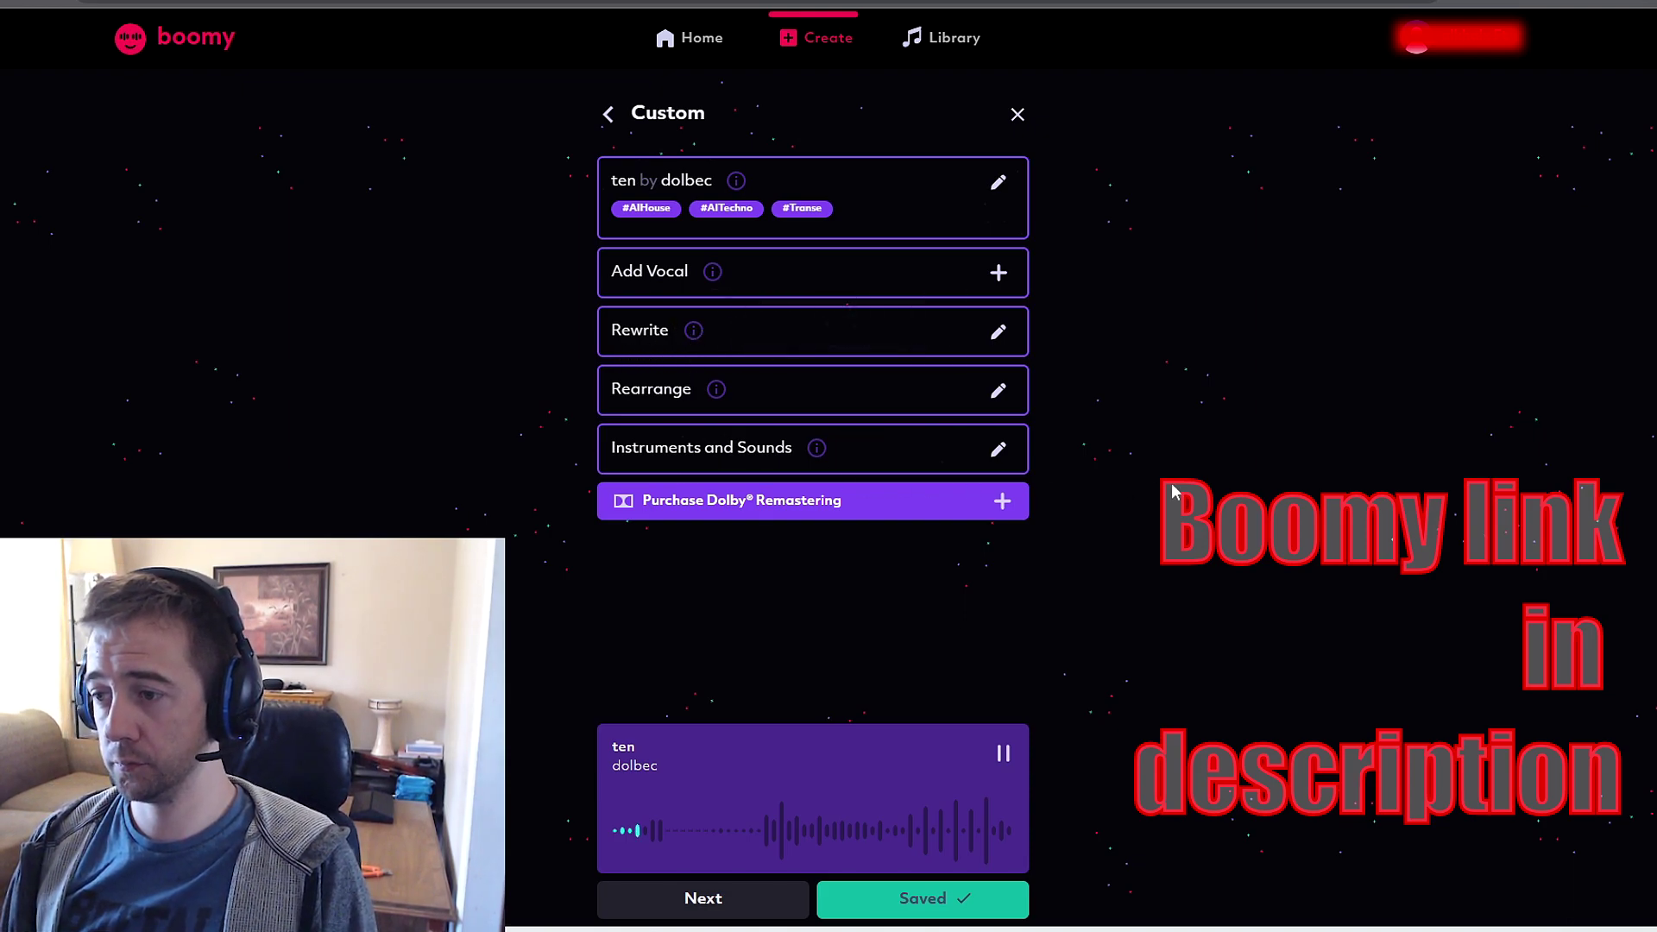
click(1003, 754)
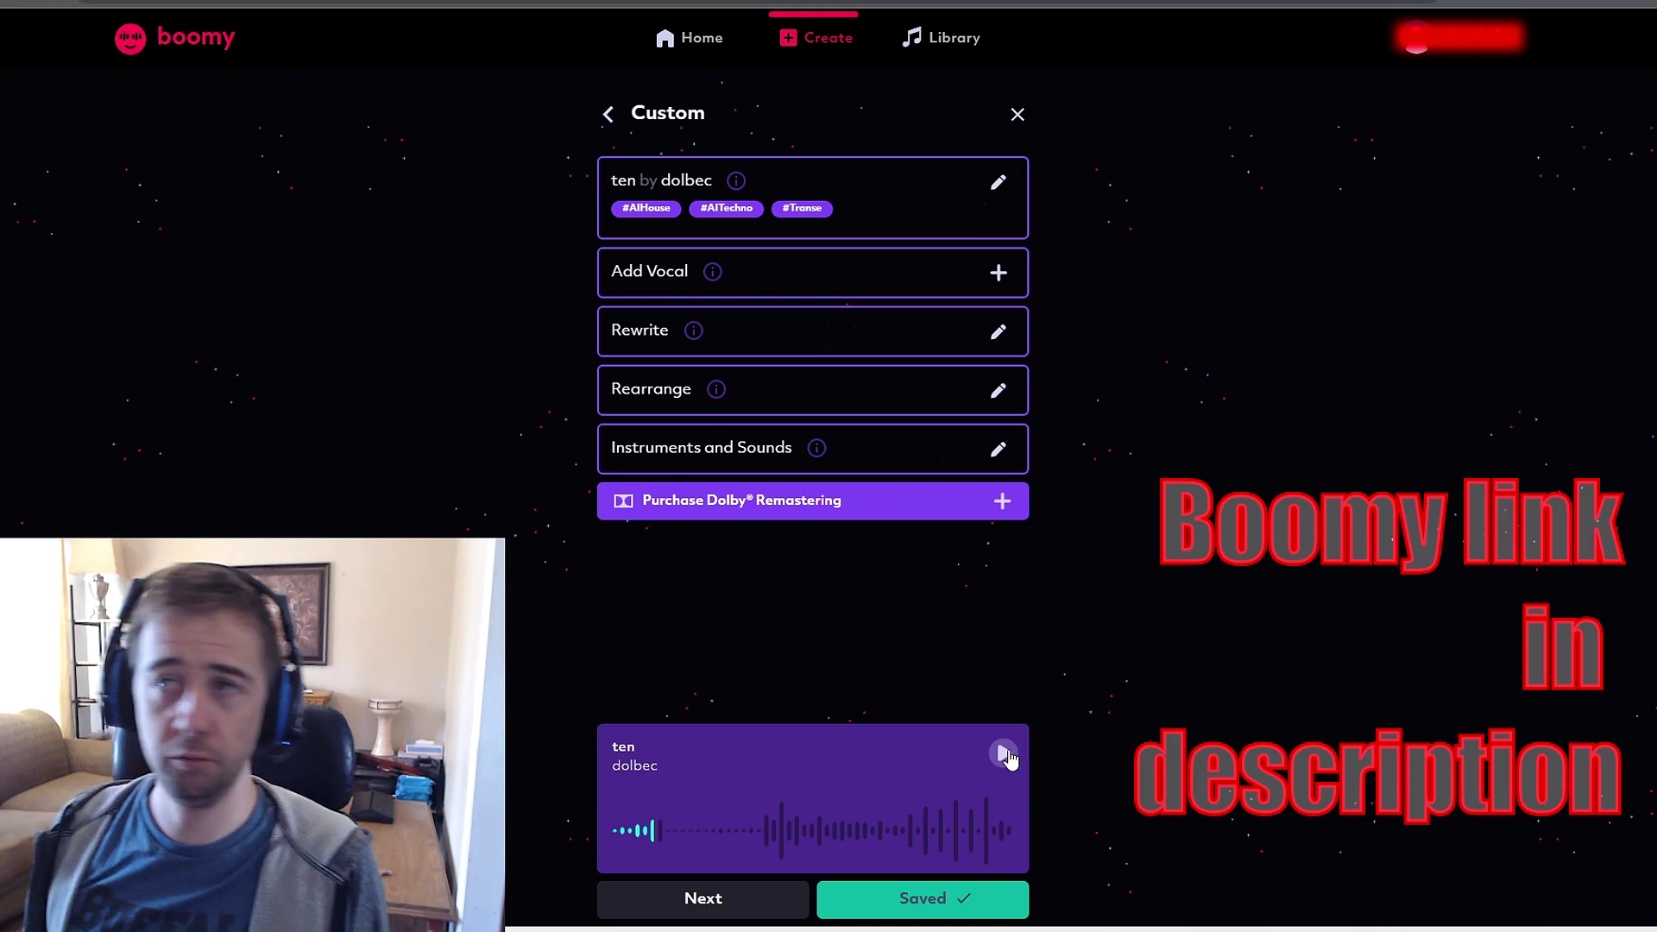